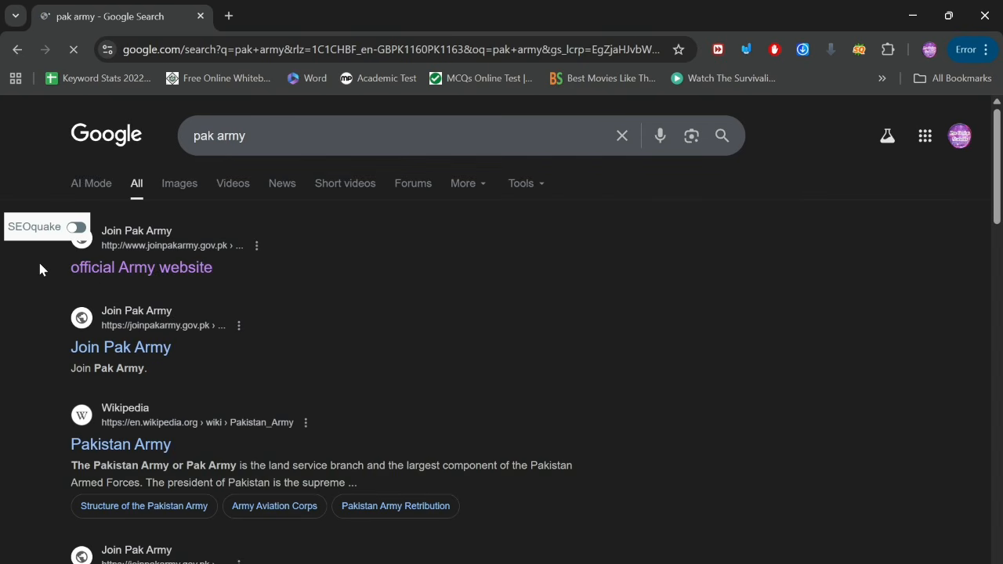
Step: Open the official Join Pak Army site (joinpakarmy.gov.pk) from the Google results
{"action": "scroll", "coordinate": [38, 263], "scroll_direction": "up", "scroll_amount": 5}
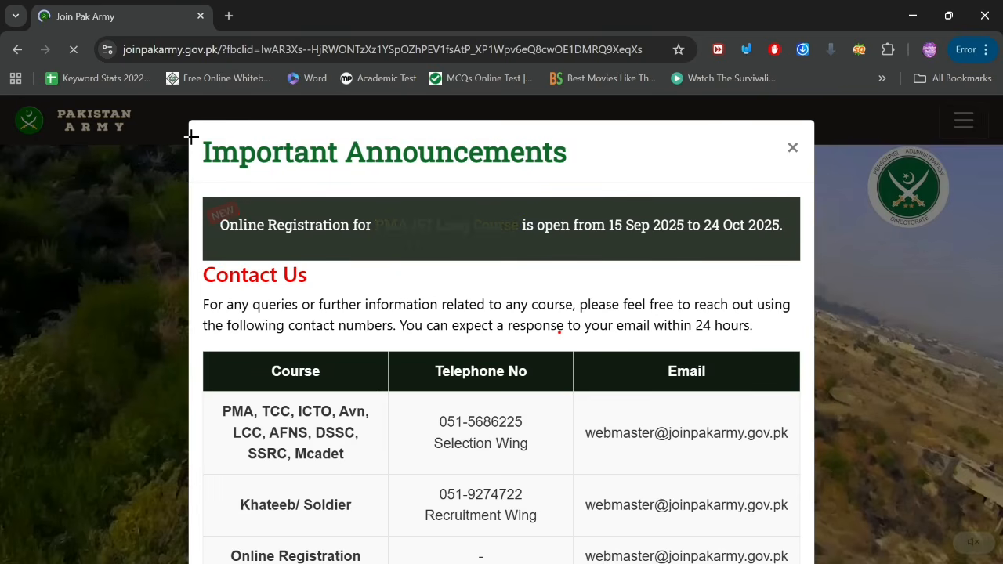
{"action": "mouse_move", "coordinate": [198, 134]}
{"action": "left_mouse_down"}
{"action": "mouse_move", "coordinate": [609, 152]}
{"action": "mouse_move", "coordinate": [577, 175]}
{"action": "left_mouse_up"}
{"action": "scroll", "coordinate": [645, 426], "scroll_direction": "up", "scroll_amount": 5}
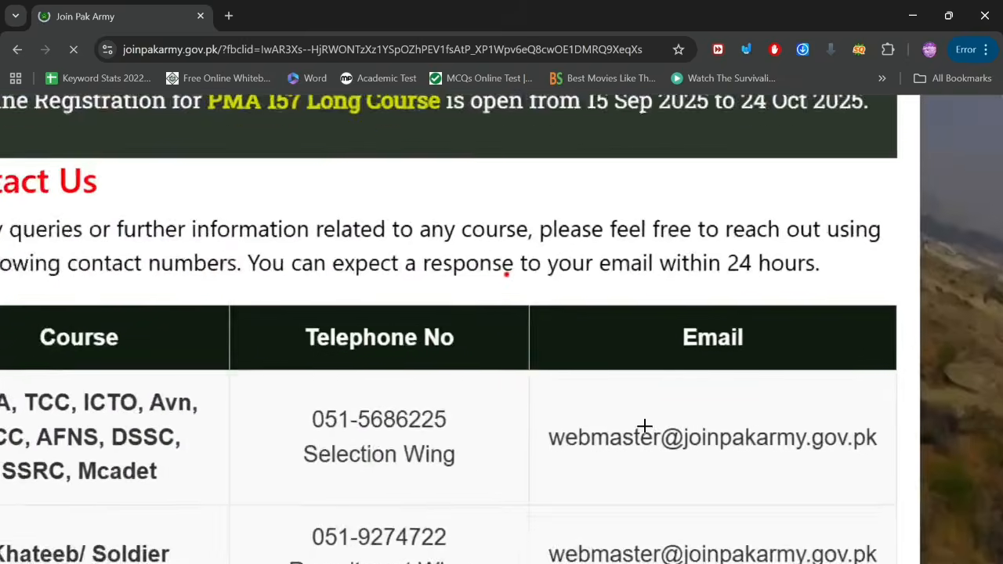
{"action": "scroll", "coordinate": [645, 425], "scroll_direction": "up", "scroll_amount": 5}
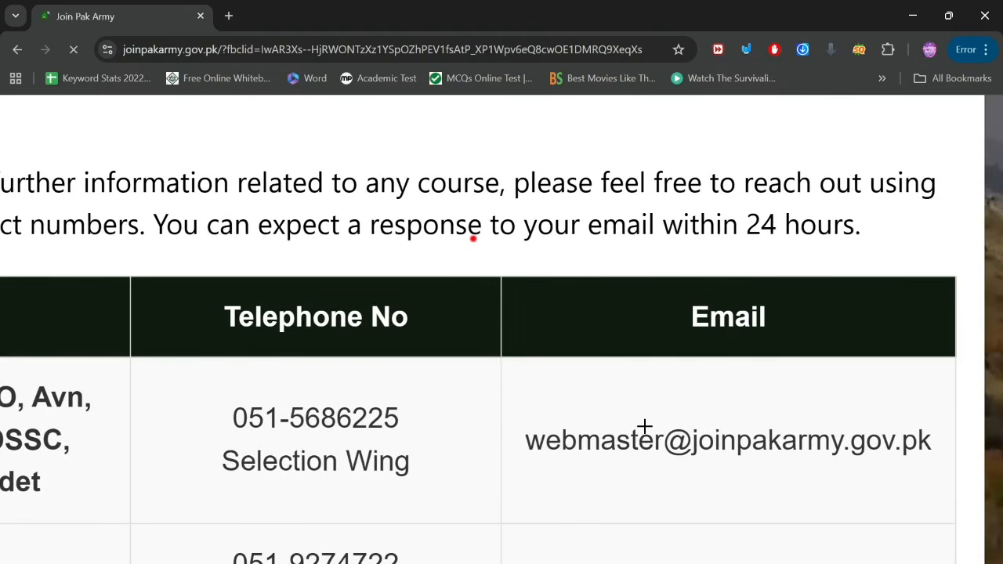
{"action": "scroll", "coordinate": [645, 426], "scroll_direction": "left", "scroll_amount": 4}
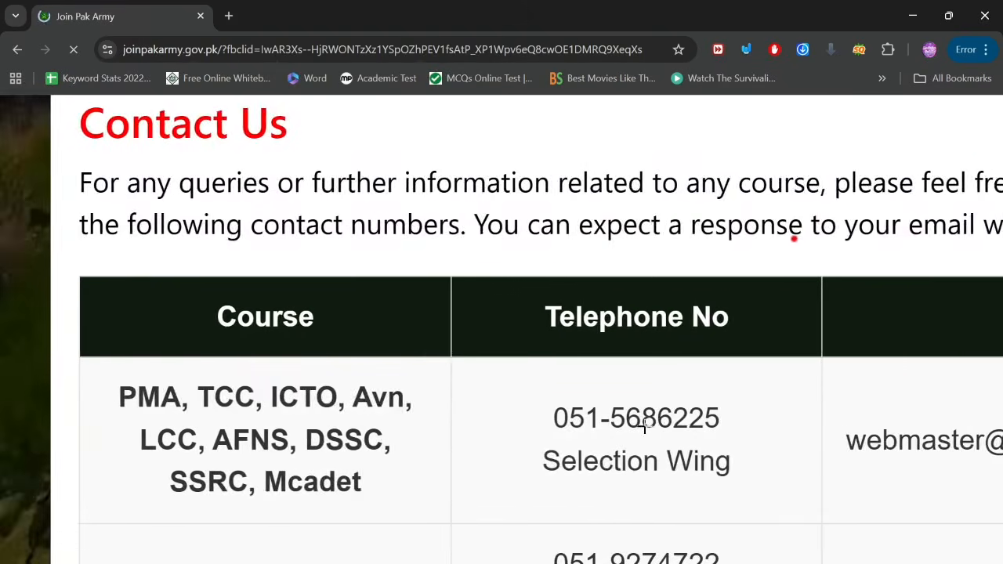
{"action": "scroll", "coordinate": [645, 425], "scroll_direction": "right", "scroll_amount": 1}
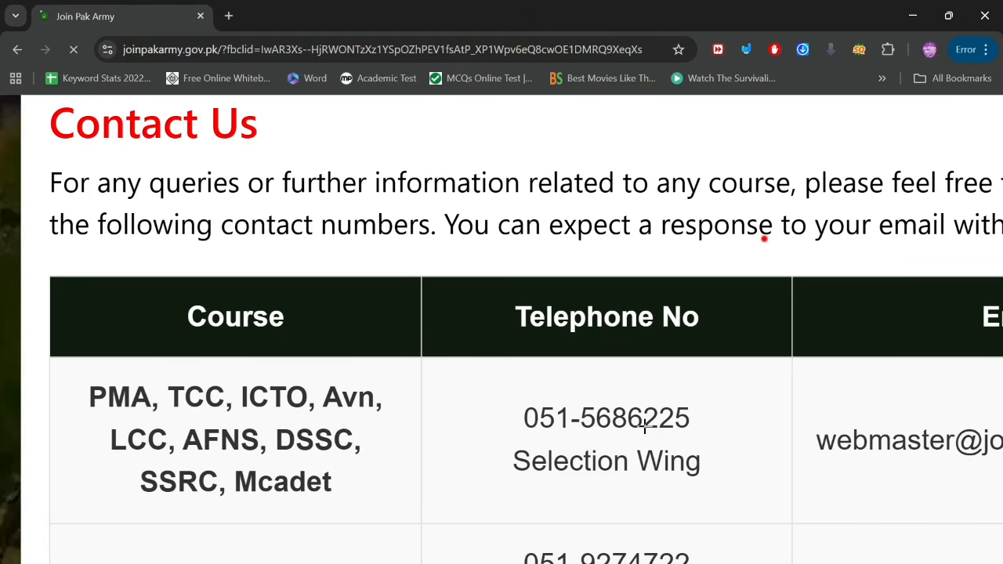
{"action": "scroll", "coordinate": [645, 425], "scroll_direction": "right", "scroll_amount": 3}
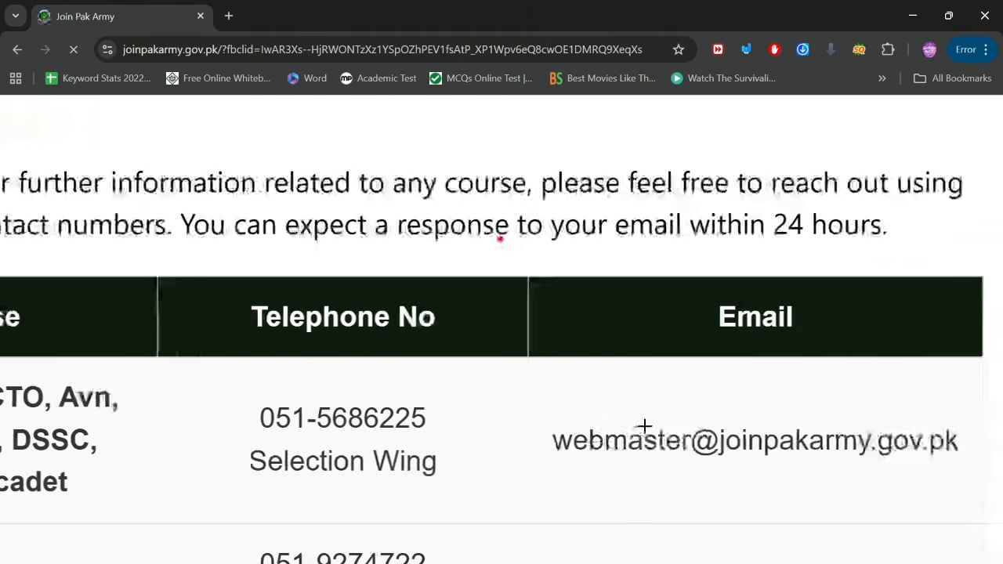
{"action": "mouse_move", "coordinate": [543, 419]}
{"action": "left_mouse_down"}
{"action": "mouse_move", "coordinate": [736, 418]}
{"action": "mouse_move", "coordinate": [995, 437]}
{"action": "mouse_move", "coordinate": [974, 468]}
{"action": "left_mouse_up"}
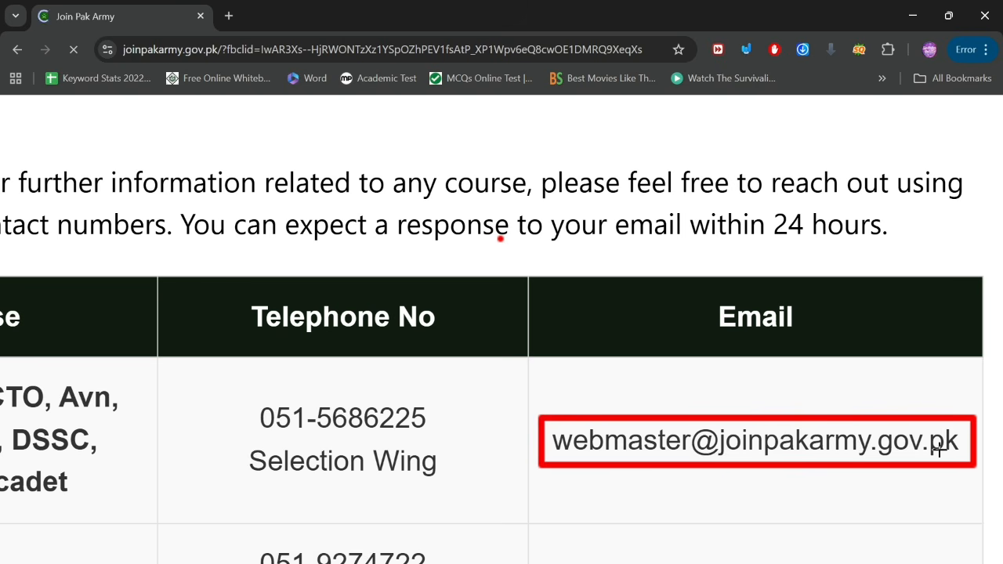
{"action": "scroll", "coordinate": [745, 465], "scroll_direction": "down", "scroll_amount": 3}
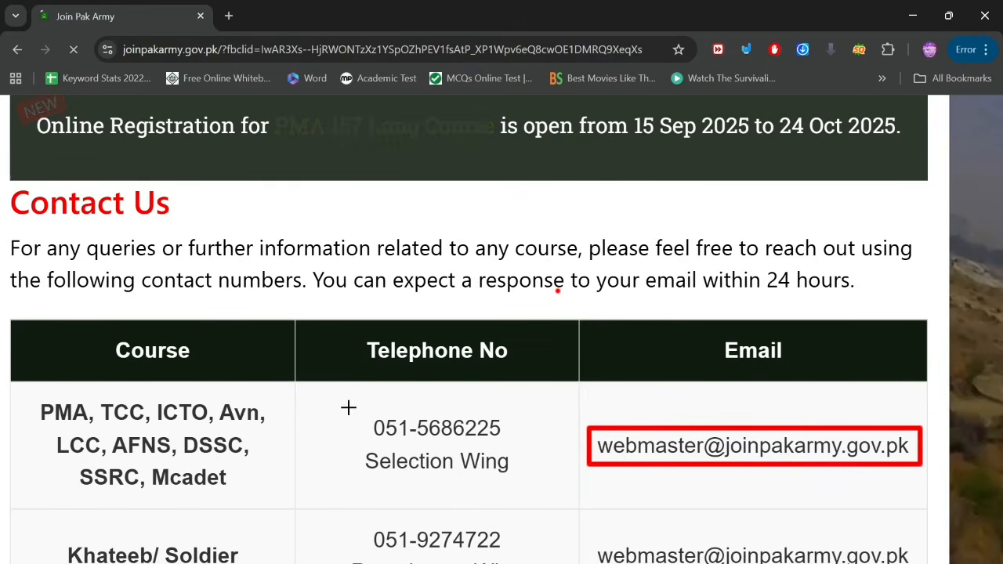
{"action": "mouse_move", "coordinate": [345, 407]}
{"action": "left_mouse_down"}
{"action": "mouse_move", "coordinate": [583, 436]}
{"action": "mouse_move", "coordinate": [549, 485]}
{"action": "mouse_move", "coordinate": [529, 486]}
{"action": "left_mouse_up"}
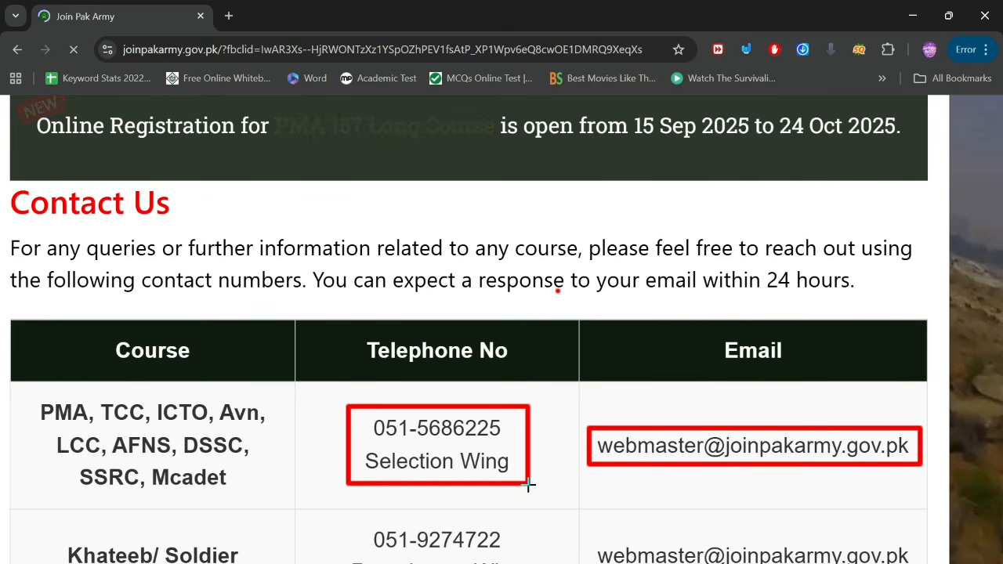
{"action": "scroll", "coordinate": [528, 484], "scroll_direction": "down", "scroll_amount": 5}
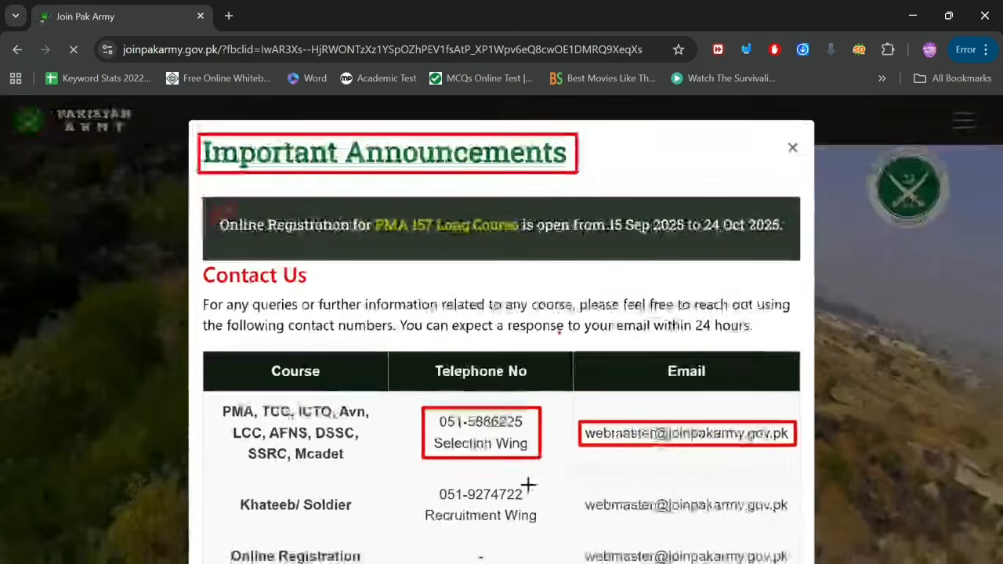
{"action": "left_click", "coordinate": [745, 49]}
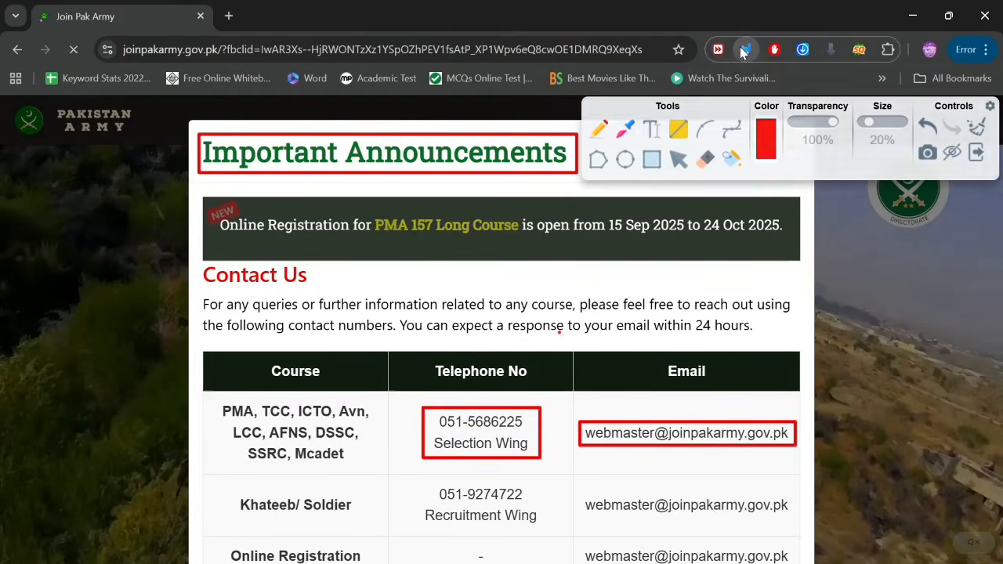
{"action": "left_click", "coordinate": [975, 129]}
{"action": "left_click", "coordinate": [678, 159]}
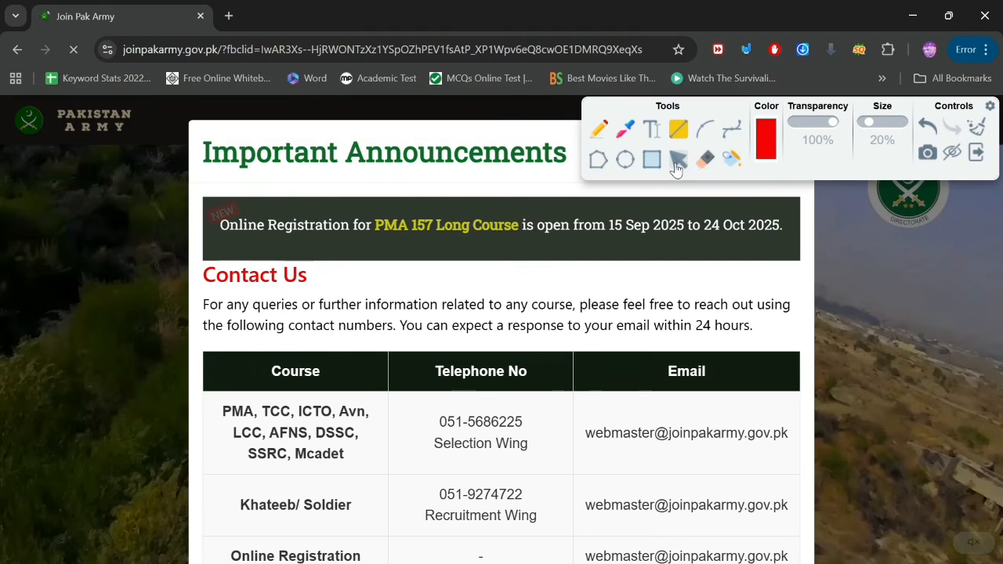
{"action": "left_click", "coordinate": [952, 154]}
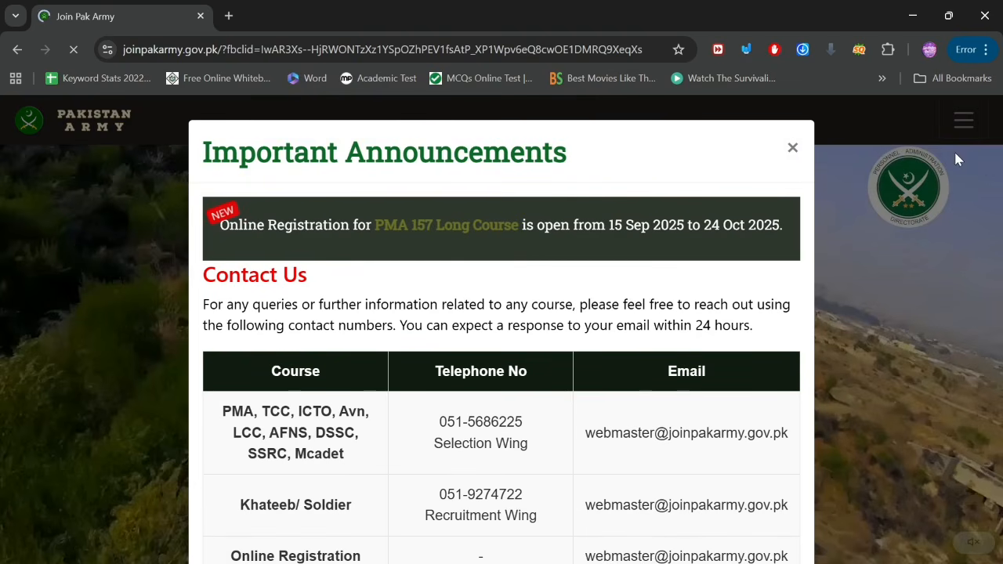
Step: Dismiss the Important Announcements notice on the Join Pak Army homepage
{"action": "left_click", "coordinate": [799, 150]}
{"action": "scroll", "coordinate": [566, 365], "scroll_direction": "down", "scroll_amount": 5}
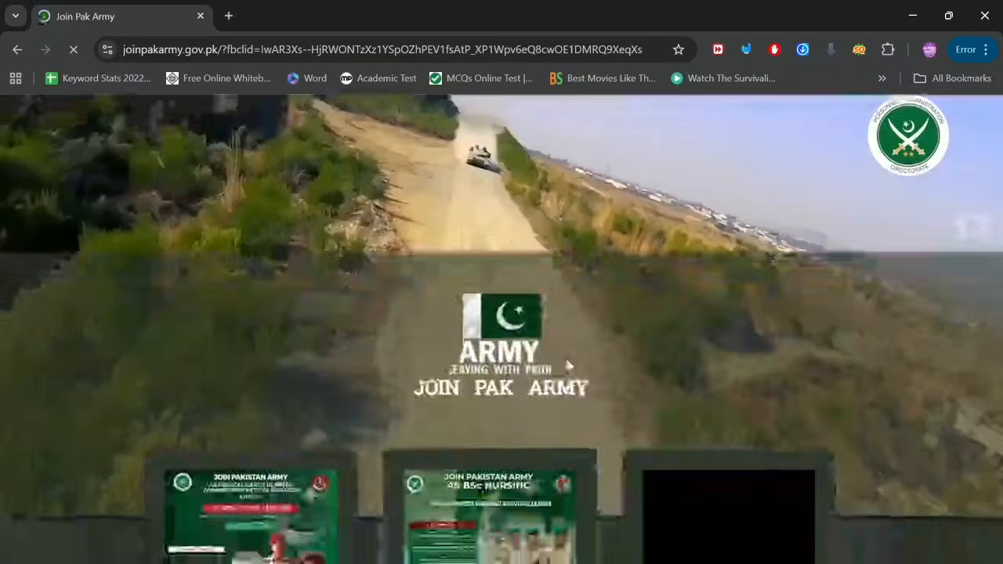
{"action": "scroll", "coordinate": [567, 362], "scroll_direction": "down", "scroll_amount": 1}
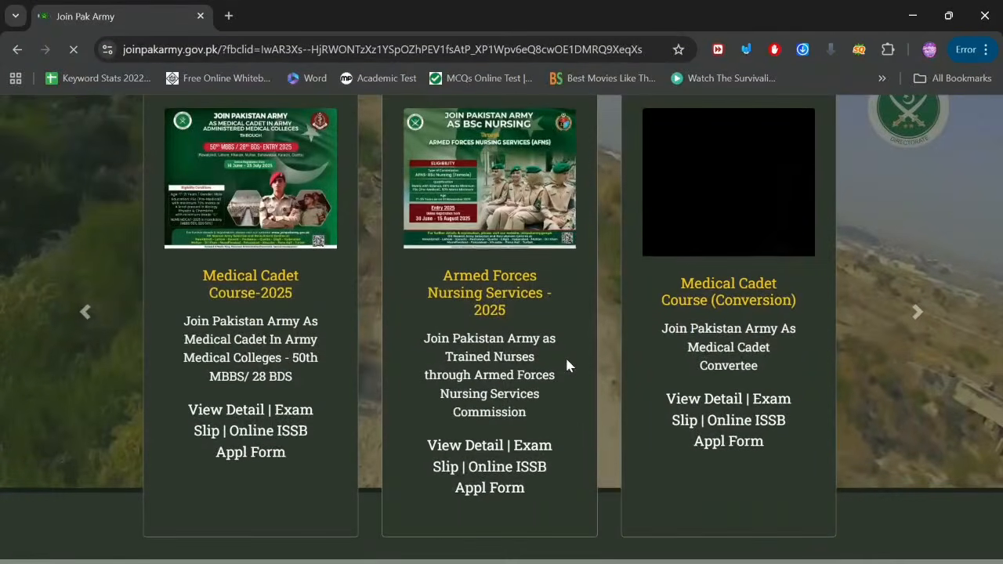
Step: Advance the course cards to PMA 157 Long Course and choose Apply Now
{"action": "left_click", "coordinate": [917, 312]}
{"action": "scroll", "coordinate": [607, 318], "scroll_direction": "up", "scroll_amount": 5}
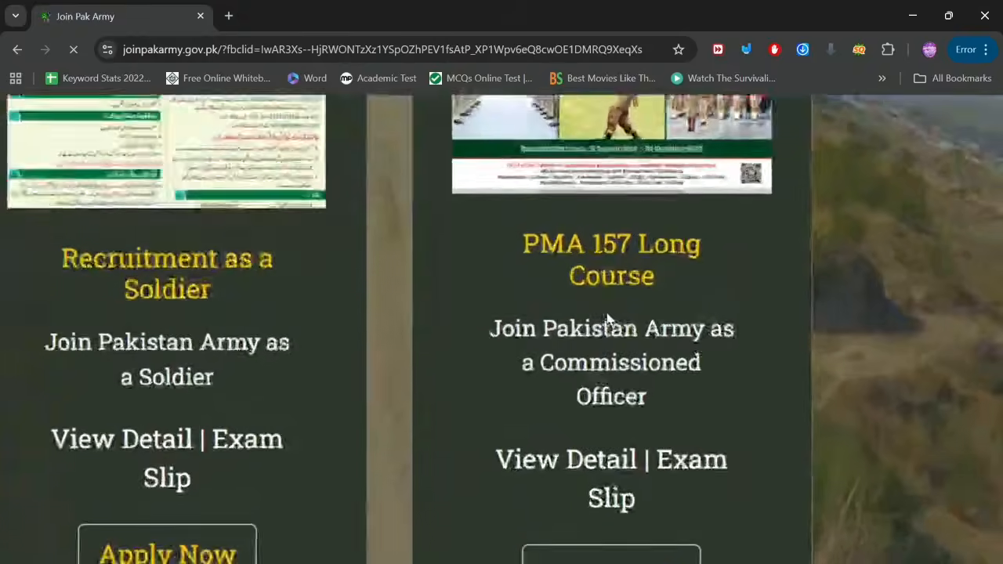
{"action": "scroll", "coordinate": [607, 511], "scroll_direction": "down", "scroll_amount": 2}
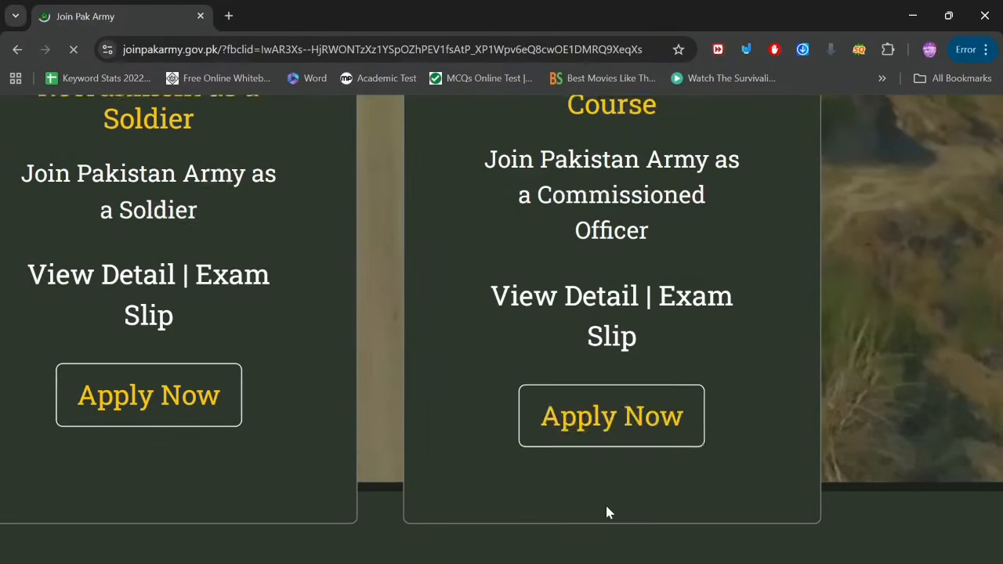
{"action": "left_click", "coordinate": [611, 416]}
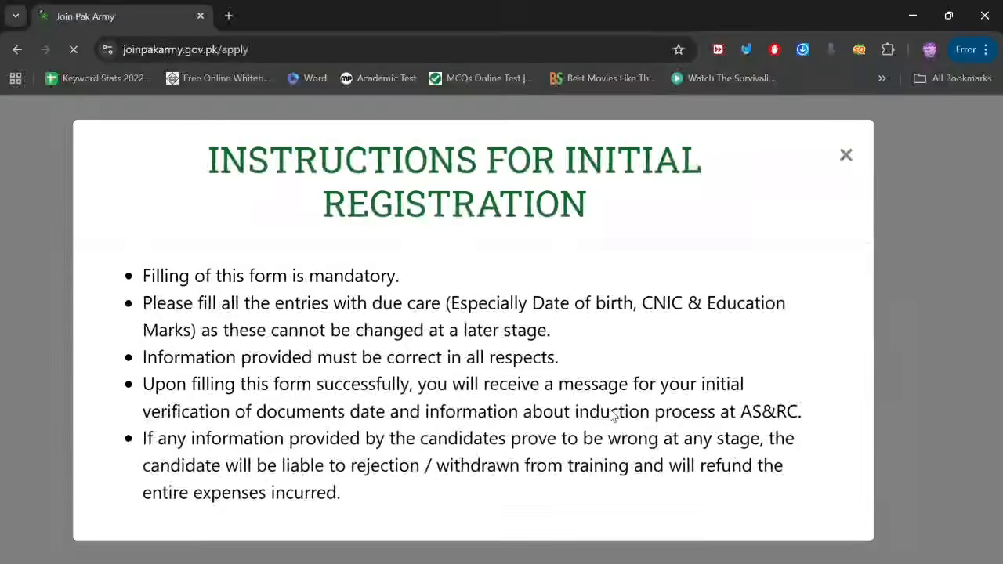
Step: Box the mandatory-form and due-care instructions in red and underline Date of birth, CNIC
{"action": "left_click", "coordinate": [746, 49]}
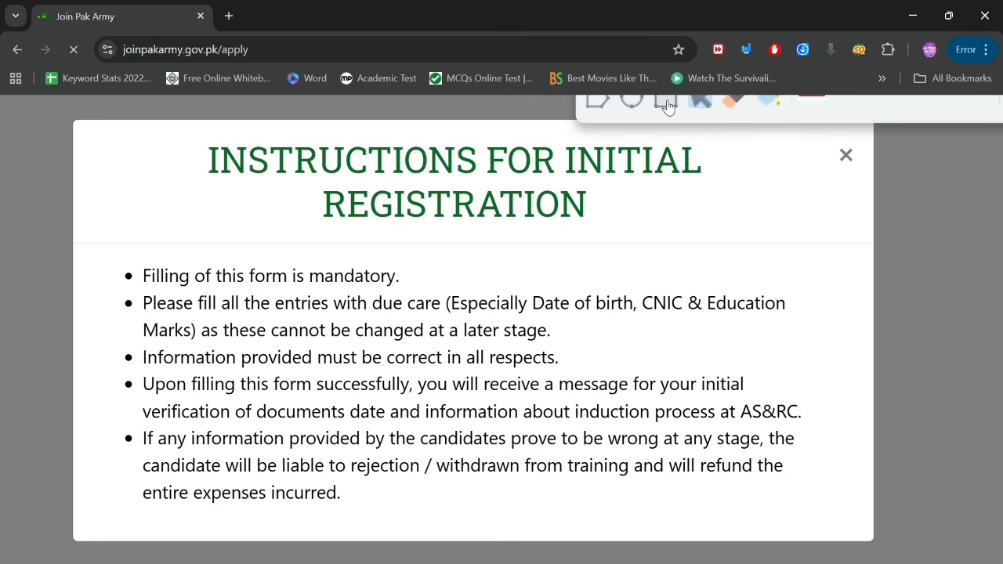
{"action": "left_click", "coordinate": [666, 104]}
{"action": "scroll", "coordinate": [273, 299], "scroll_direction": "up", "scroll_amount": 3}
{"action": "scroll", "coordinate": [274, 300], "scroll_direction": "left", "scroll_amount": 1}
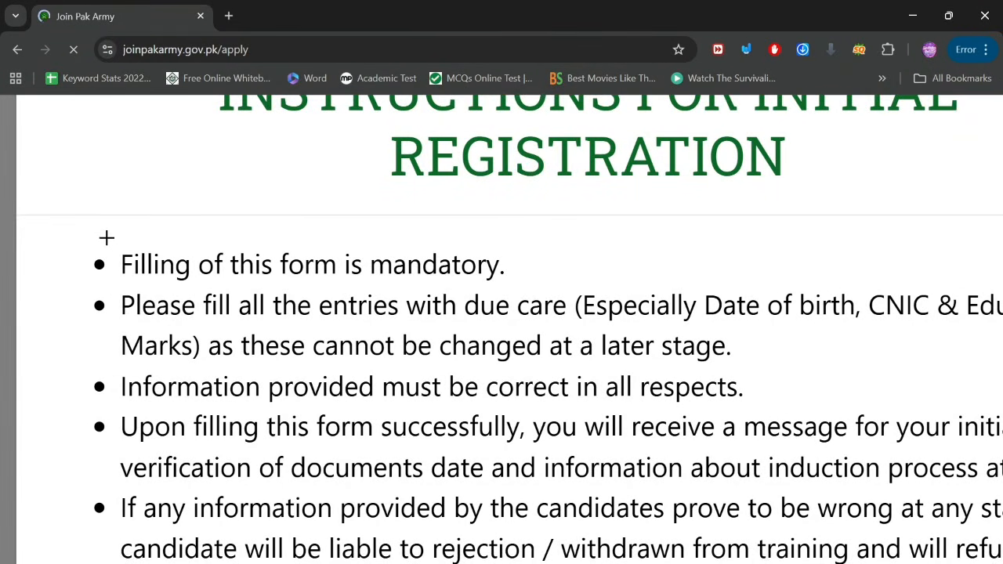
{"action": "left_click_drag", "start_coordinate": [106, 238], "coordinate": [513, 283]}
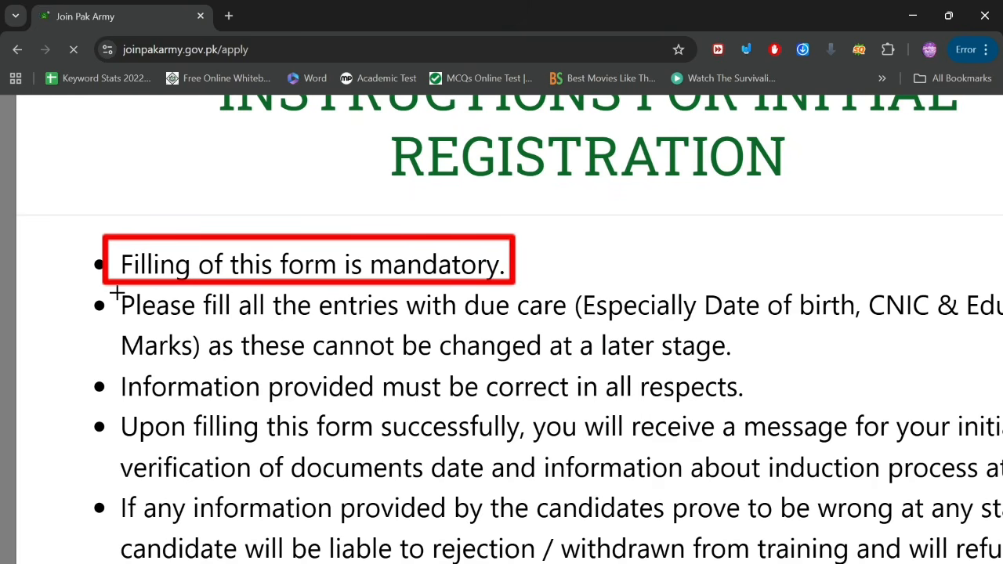
{"action": "mouse_move", "coordinate": [116, 293]}
{"action": "left_mouse_down"}
{"action": "mouse_move", "coordinate": [635, 280]}
{"action": "mouse_move", "coordinate": [944, 316]}
{"action": "mouse_move", "coordinate": [935, 317]}
{"action": "left_mouse_up"}
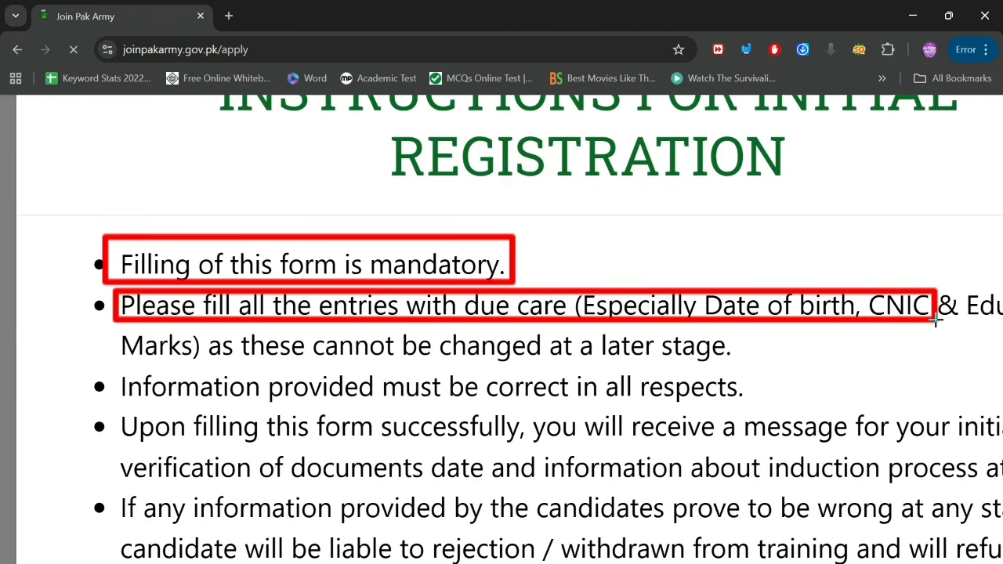
{"action": "scroll", "coordinate": [849, 332], "scroll_direction": "right", "scroll_amount": 4}
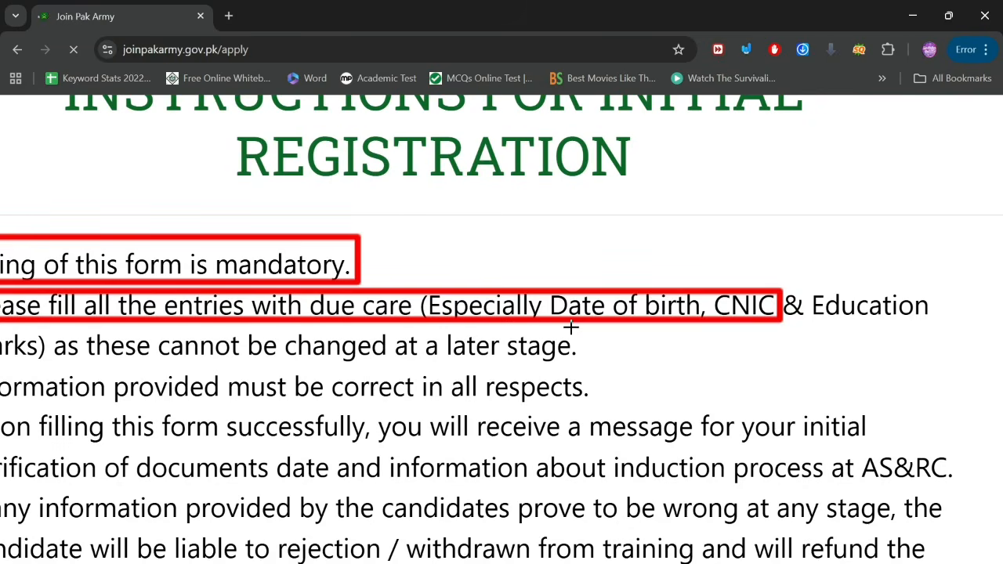
{"action": "mouse_move", "coordinate": [571, 329]}
{"action": "left_mouse_down"}
{"action": "mouse_move", "coordinate": [979, 324]}
{"action": "mouse_move", "coordinate": [936, 321]}
{"action": "left_mouse_up"}
Step: Mark the last three bullets, box the verification-message line and underline AS&RC
{"action": "scroll", "coordinate": [634, 300], "scroll_direction": "left", "scroll_amount": 5}
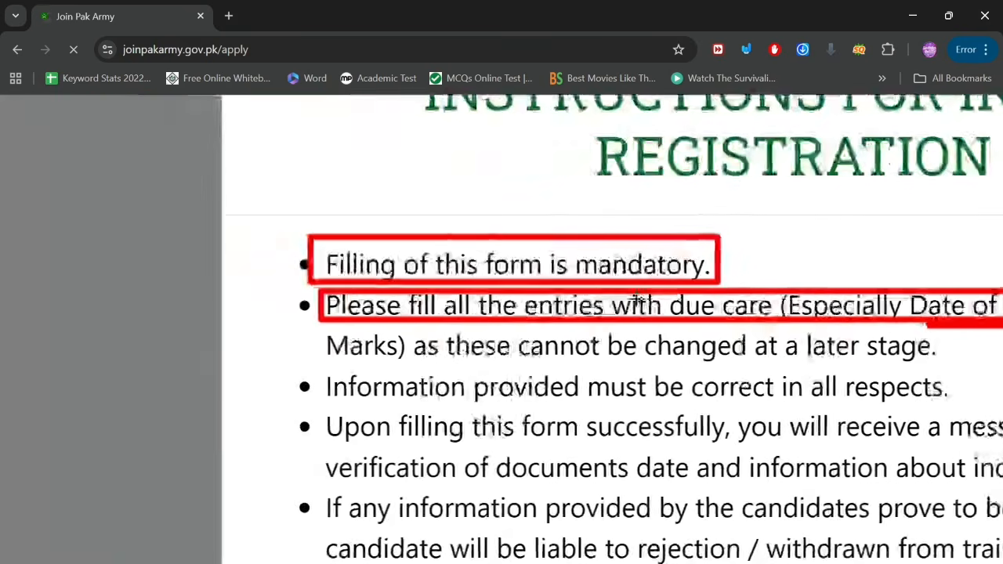
{"action": "scroll", "coordinate": [457, 342], "scroll_direction": "right", "scroll_amount": 2}
{"action": "scroll", "coordinate": [457, 342], "scroll_direction": "right", "scroll_amount": 1}
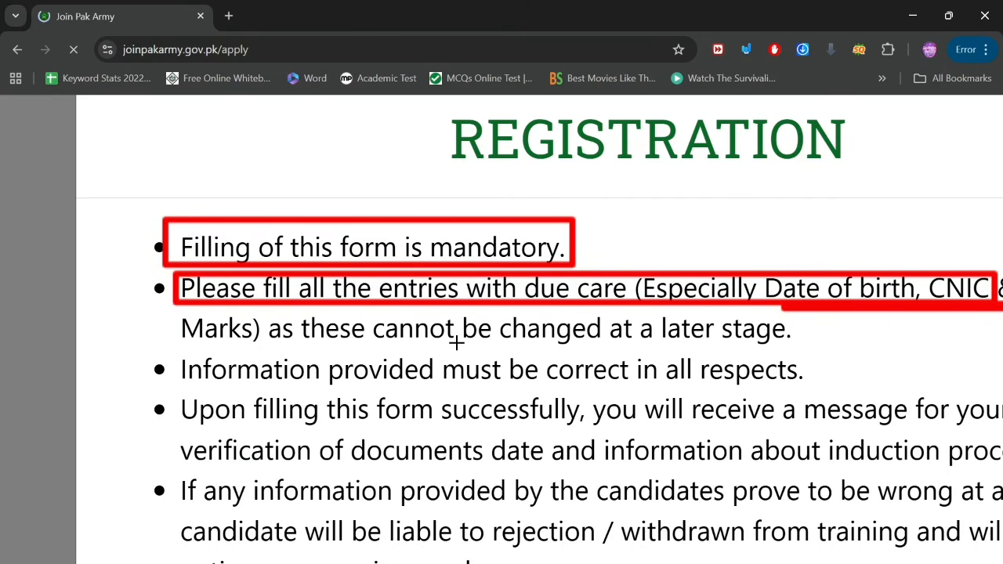
{"action": "scroll", "coordinate": [456, 342], "scroll_direction": "down", "scroll_amount": 1}
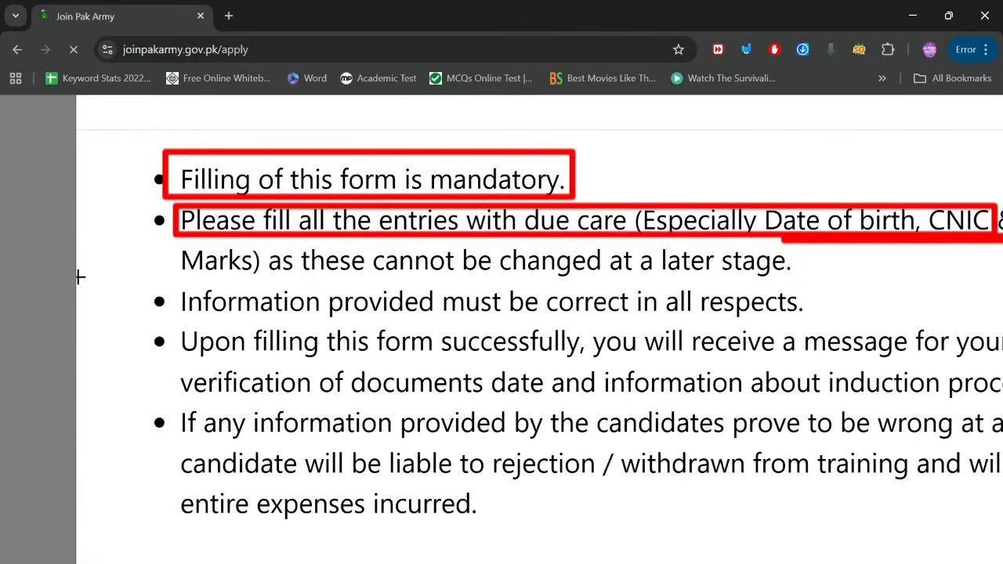
{"action": "left_click_drag", "start_coordinate": [157, 300], "coordinate": [157, 433]}
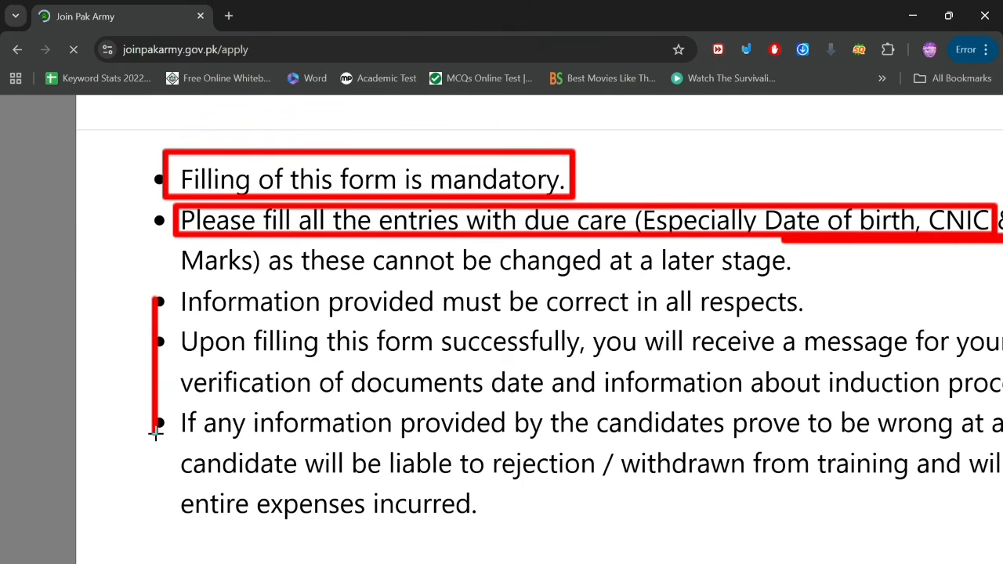
{"action": "scroll", "coordinate": [415, 511], "scroll_direction": "right", "scroll_amount": 3}
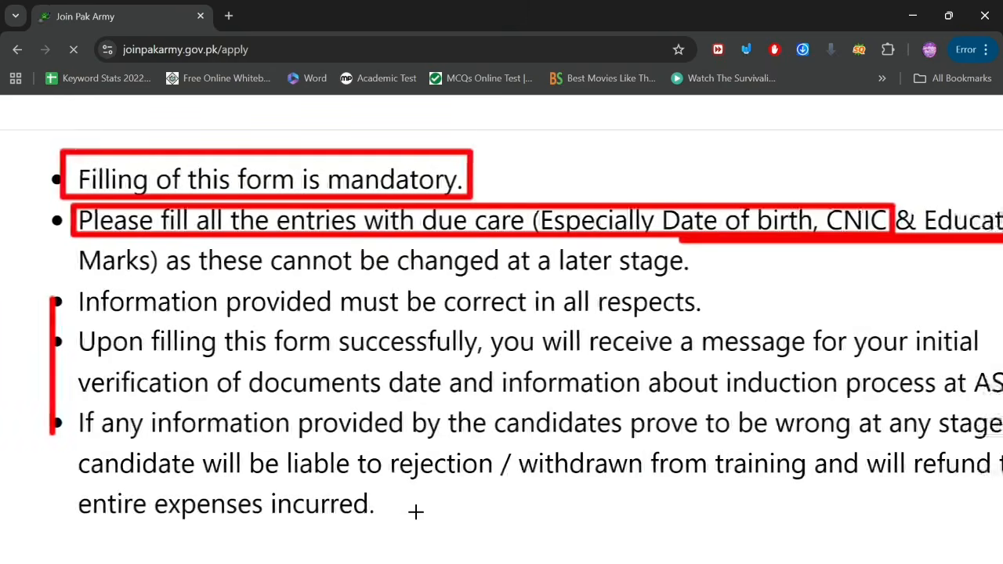
{"action": "scroll", "coordinate": [416, 511], "scroll_direction": "right", "scroll_amount": 1}
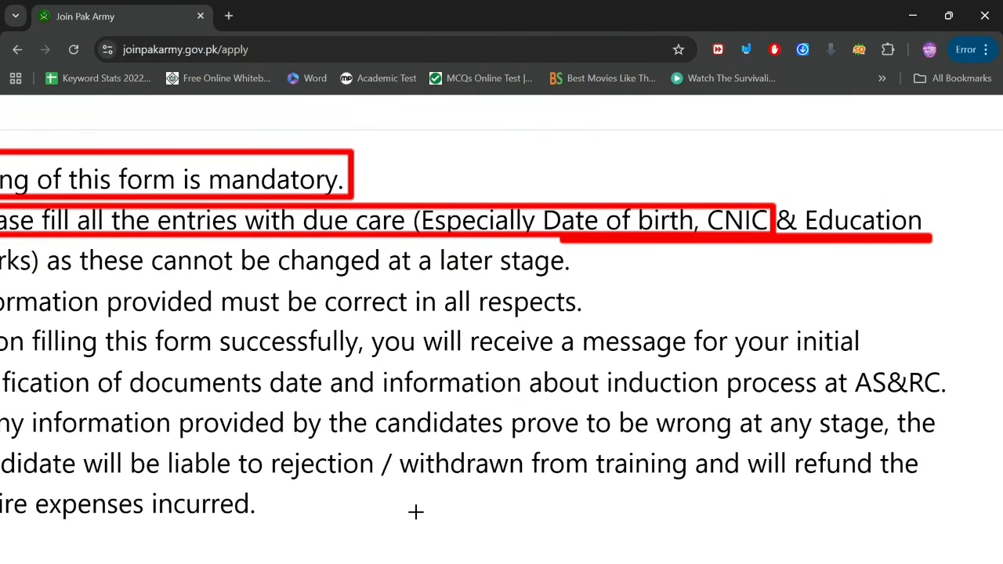
{"action": "scroll", "coordinate": [415, 511], "scroll_direction": "left", "scroll_amount": 2}
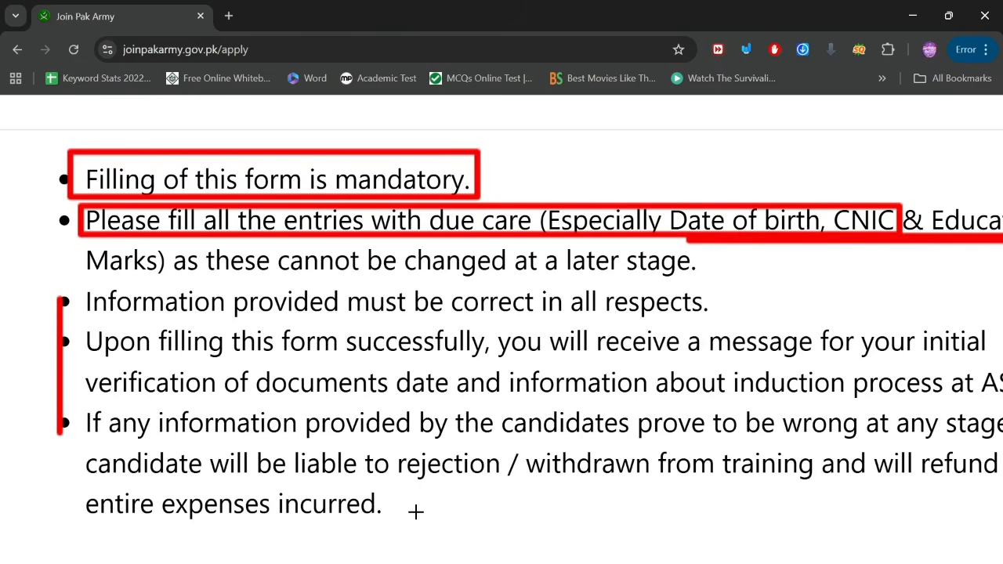
{"action": "scroll", "coordinate": [415, 511], "scroll_direction": "right", "scroll_amount": 1}
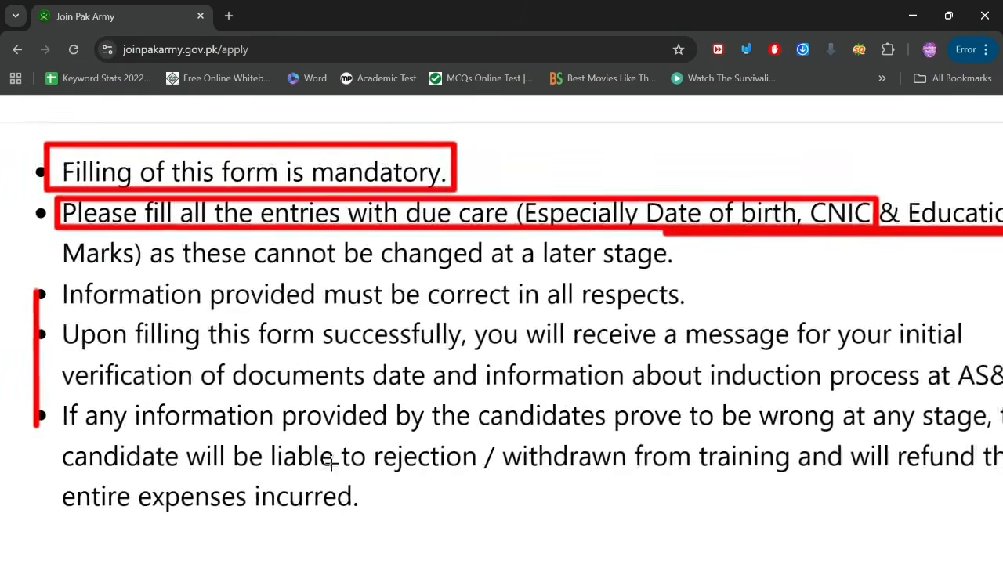
{"action": "scroll", "coordinate": [59, 322], "scroll_direction": "down", "scroll_amount": 1}
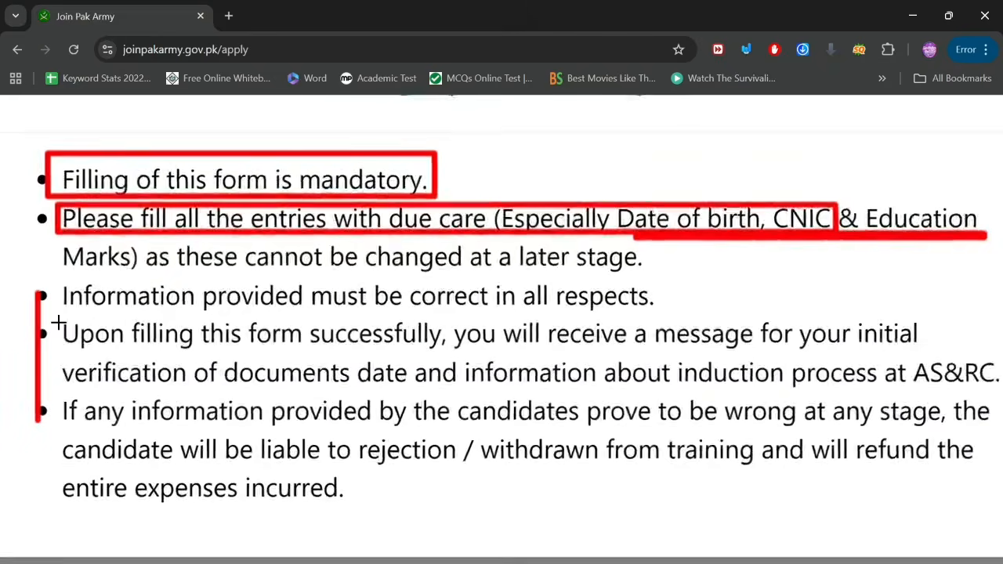
{"action": "left_click_drag", "start_coordinate": [59, 322], "coordinate": [995, 339]}
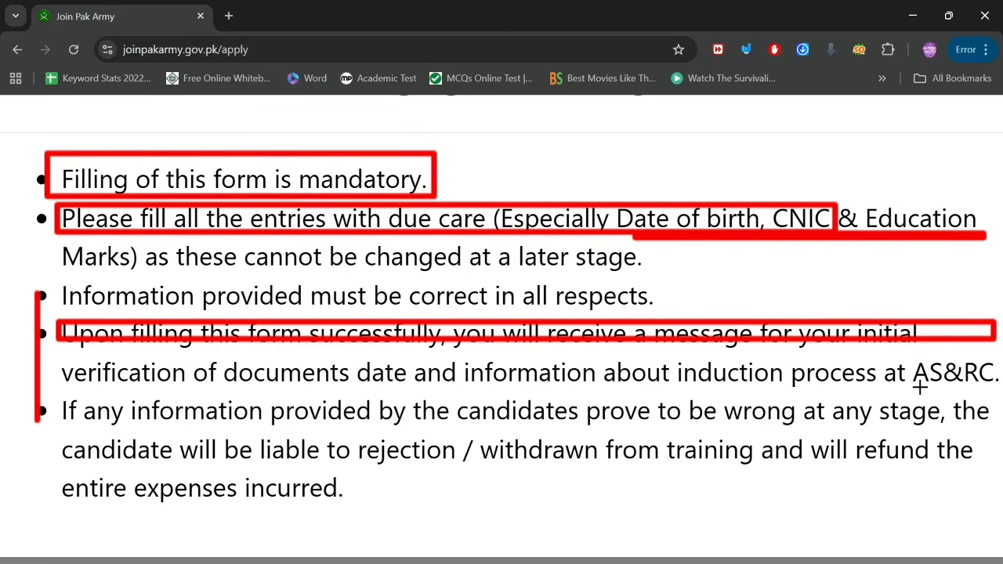
{"action": "left_click_drag", "start_coordinate": [919, 386], "coordinate": [999, 388]}
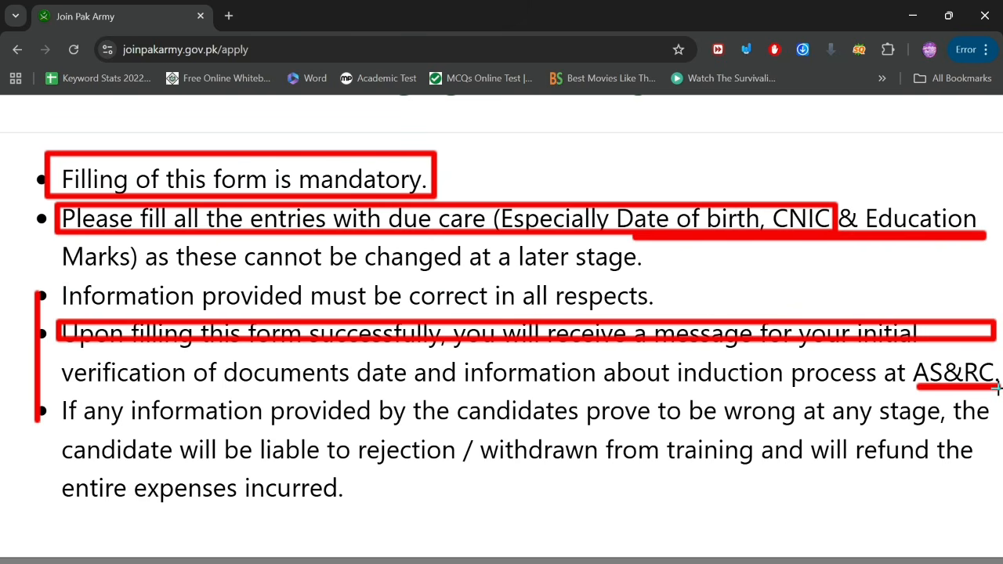
Step: Clear all annotation marks from the instructions page
{"action": "scroll", "coordinate": [604, 343], "scroll_direction": "down", "scroll_amount": 5}
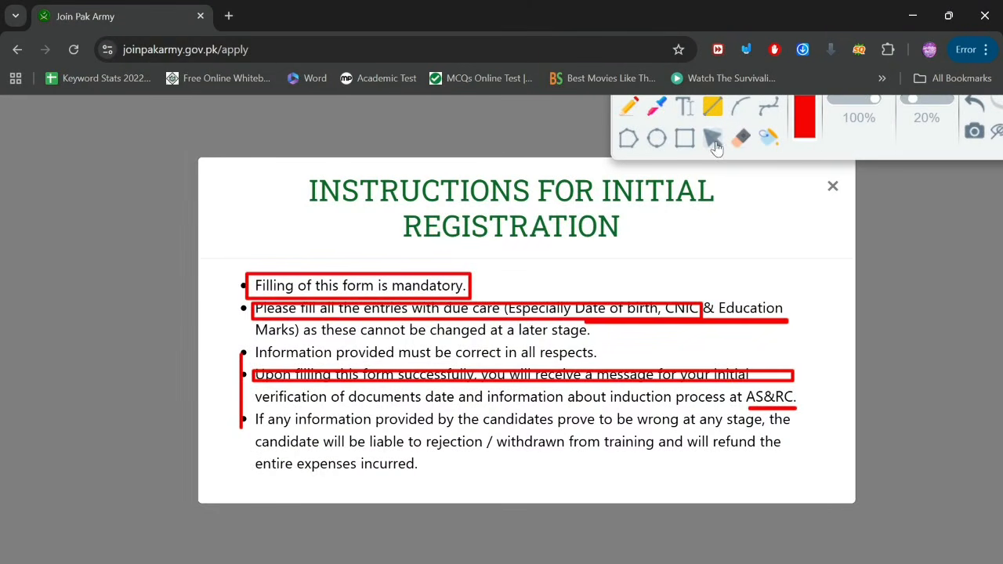
{"action": "scroll", "coordinate": [908, 129], "scroll_direction": "up", "scroll_amount": 1}
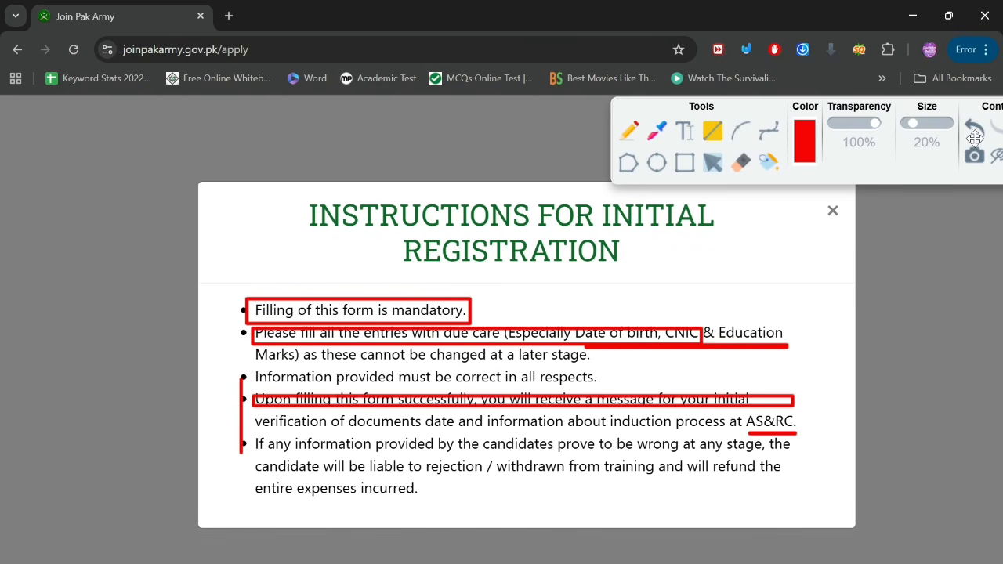
{"action": "scroll", "coordinate": [974, 137], "scroll_direction": "right", "scroll_amount": 2}
{"action": "left_click", "coordinate": [977, 134]}
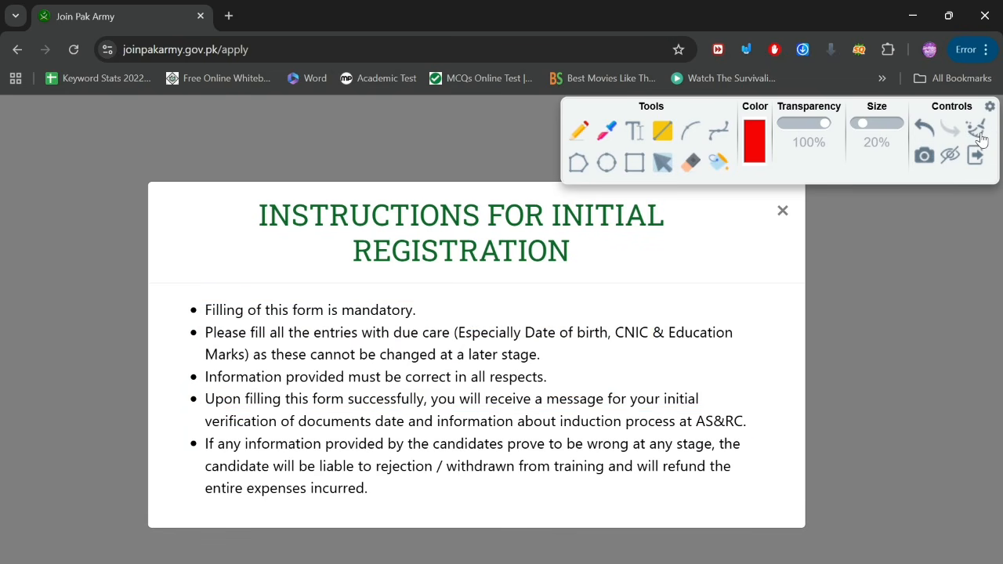
Step: Hide the annotation tools, reload, and close the instructions to show the PMA 157 Personal Information form
{"action": "left_click", "coordinate": [950, 156]}
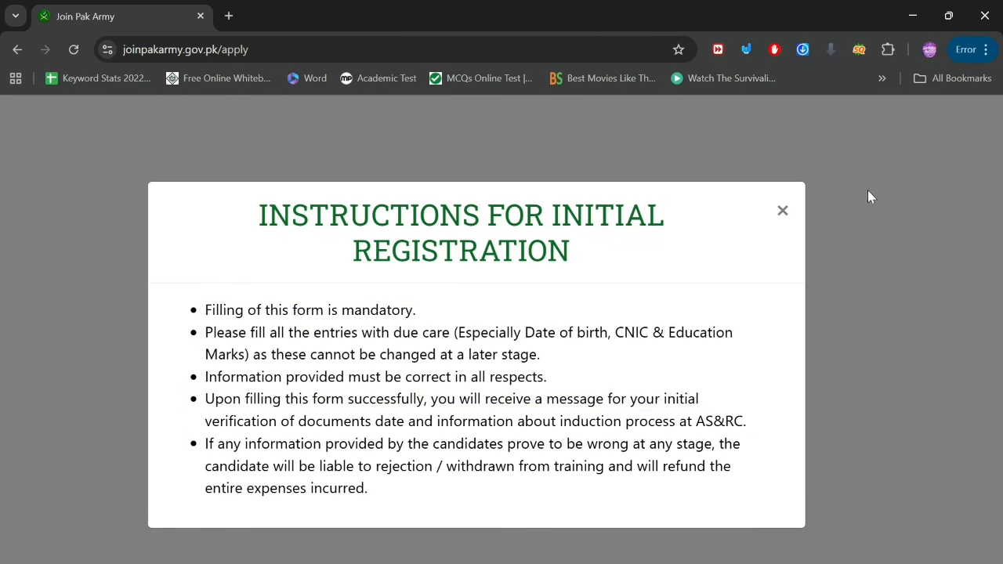
{"action": "left_click", "coordinate": [783, 213]}
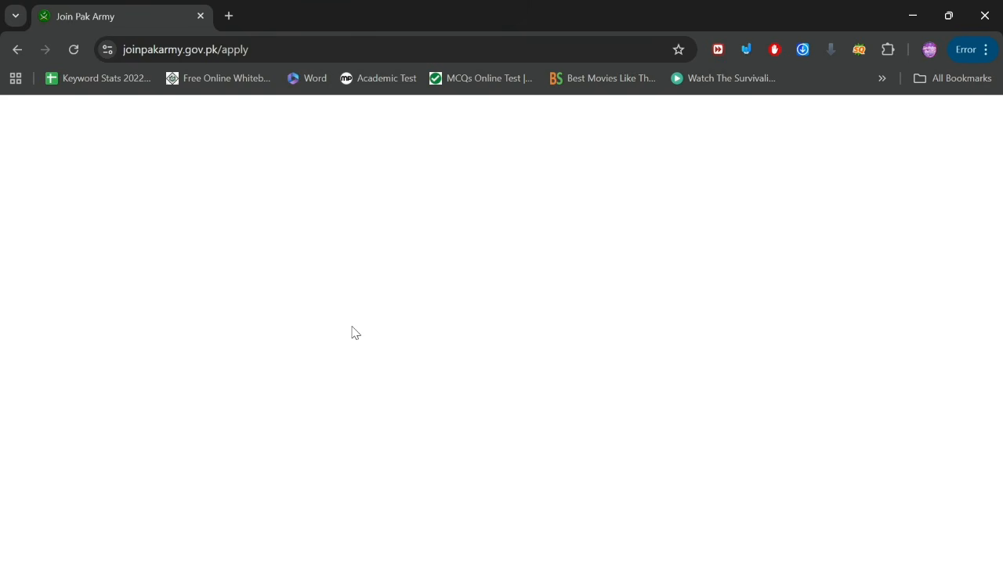
{"action": "left_click", "coordinate": [74, 50]}
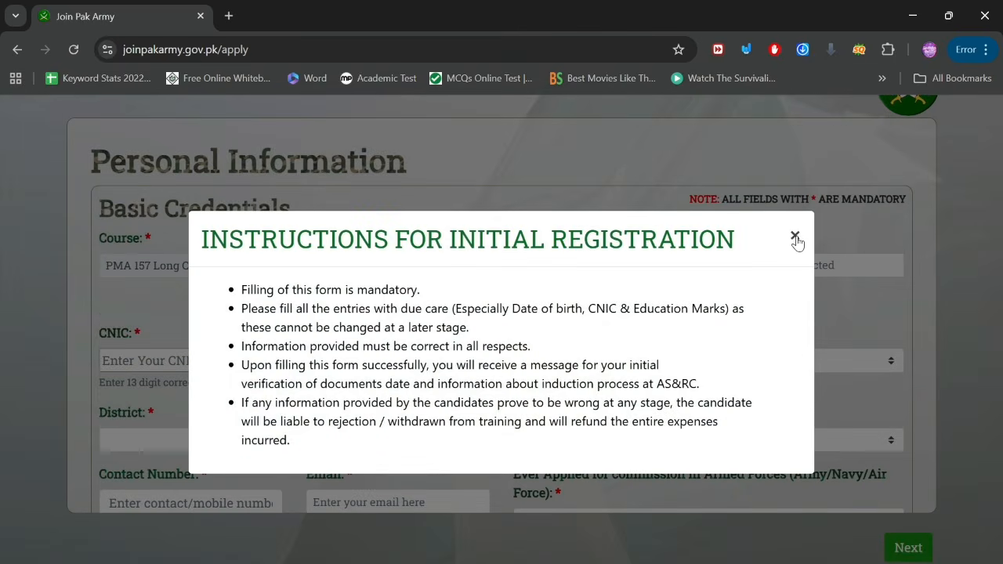
{"action": "left_click", "coordinate": [795, 236]}
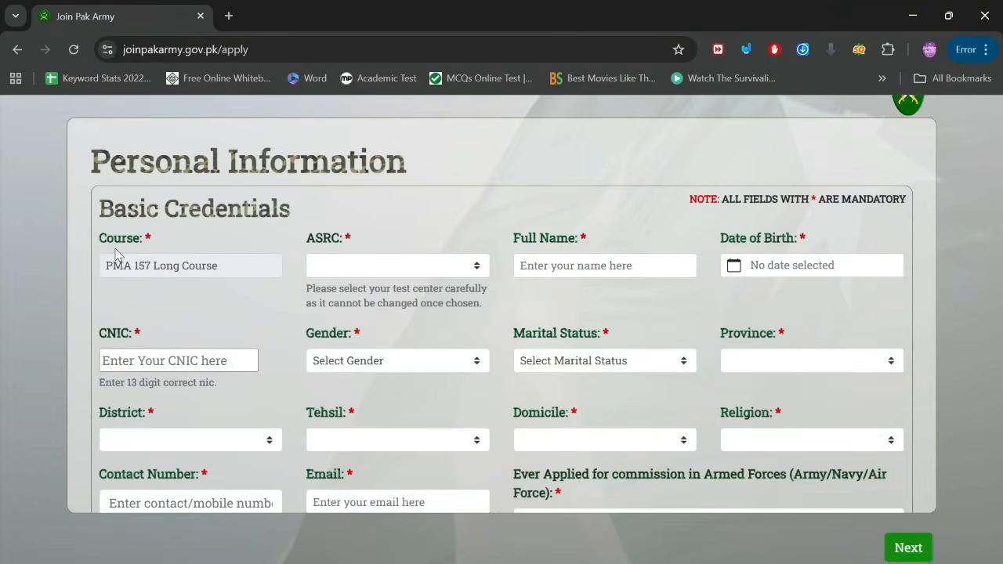
{"action": "scroll", "coordinate": [115, 249], "scroll_direction": "up", "scroll_amount": 5}
{"action": "scroll", "coordinate": [115, 255], "scroll_direction": "up", "scroll_amount": 3}
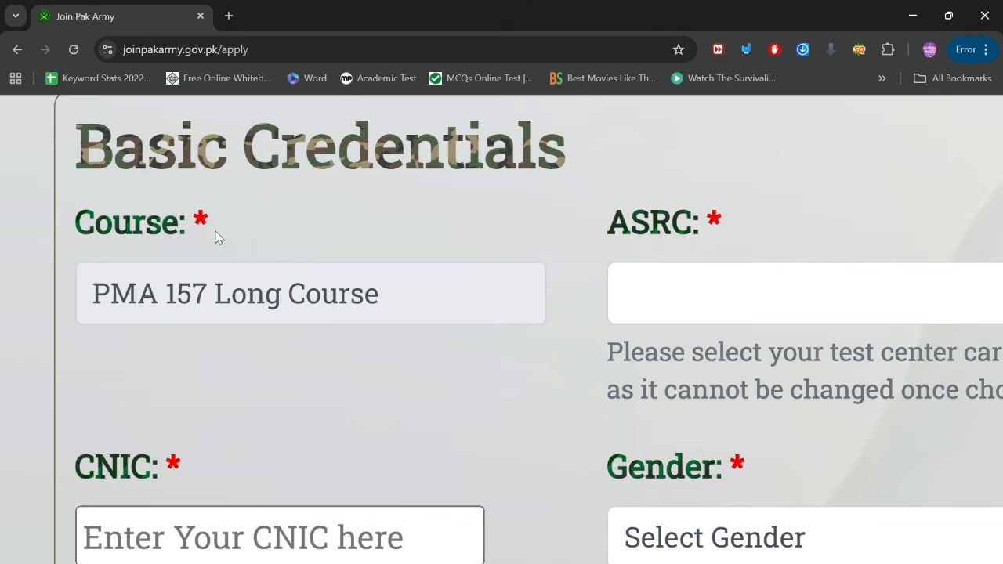
{"action": "scroll", "coordinate": [218, 238], "scroll_direction": "down", "scroll_amount": 5}
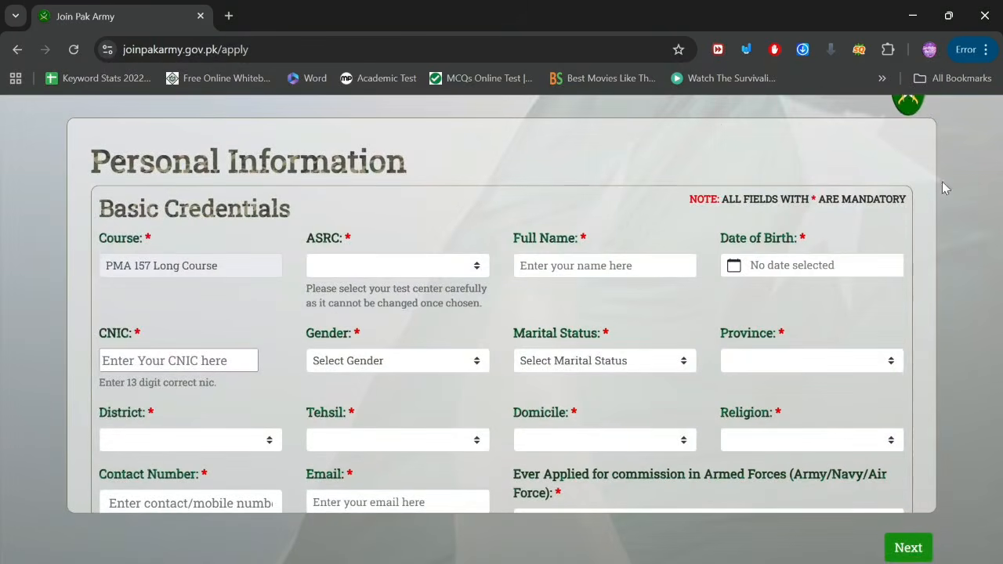
{"action": "scroll", "coordinate": [920, 195], "scroll_direction": "up", "scroll_amount": 5}
{"action": "scroll", "coordinate": [920, 201], "scroll_direction": "up", "scroll_amount": 2}
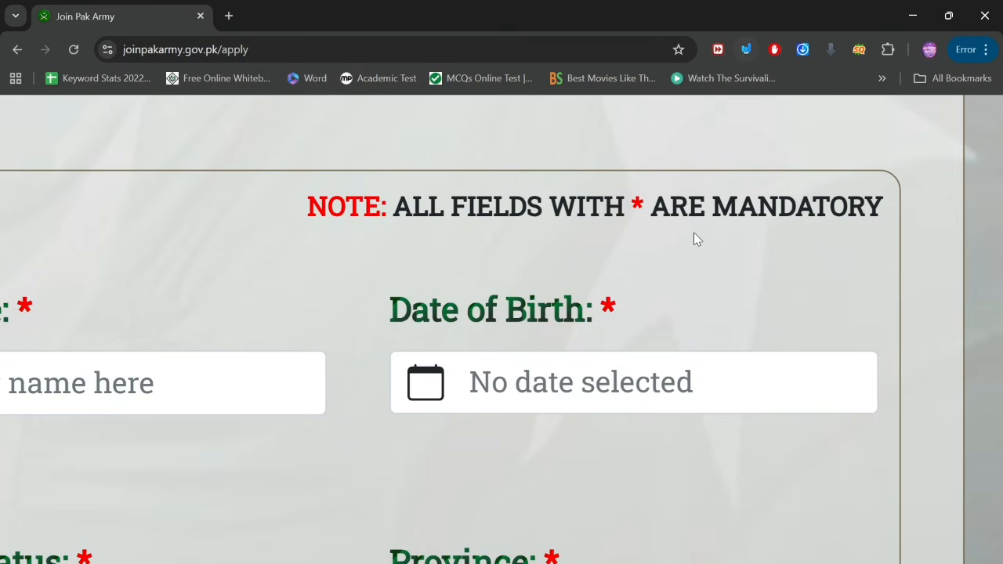
{"action": "scroll", "coordinate": [693, 232], "scroll_direction": "down", "scroll_amount": 3}
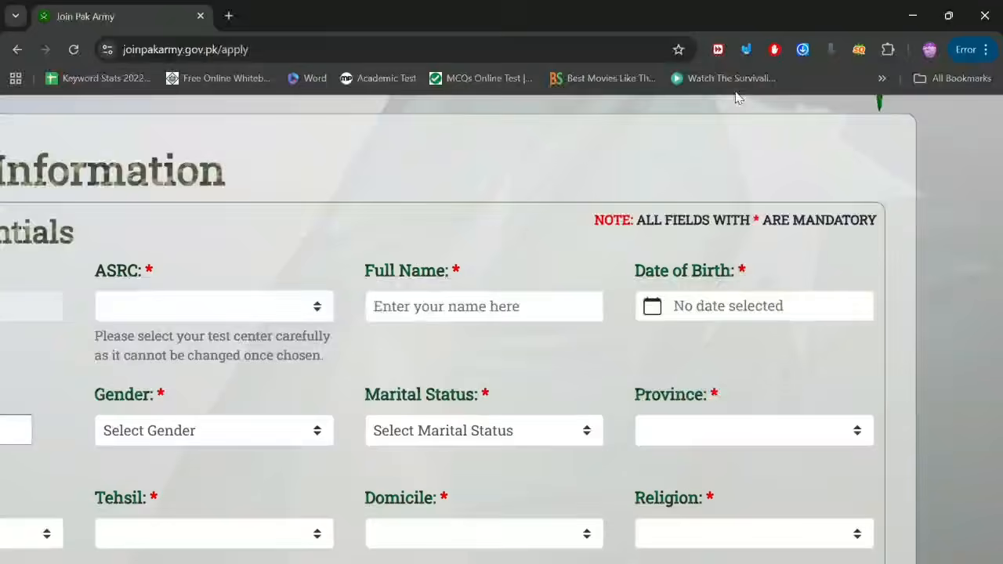
Step: Draw red boxes around the Course, ASRC and Full Name fields on the form
{"action": "left_click", "coordinate": [746, 50]}
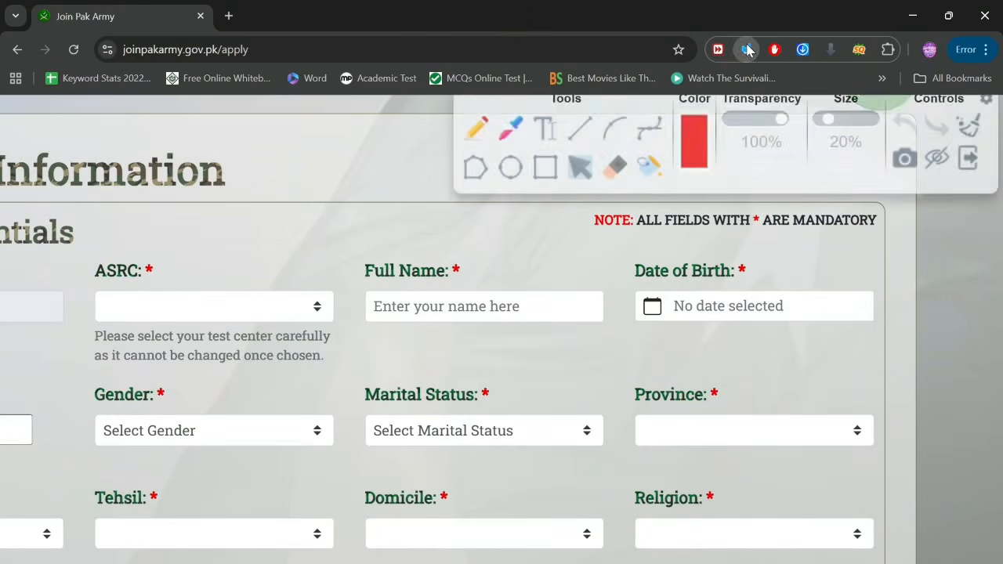
{"action": "left_click", "coordinate": [545, 167]}
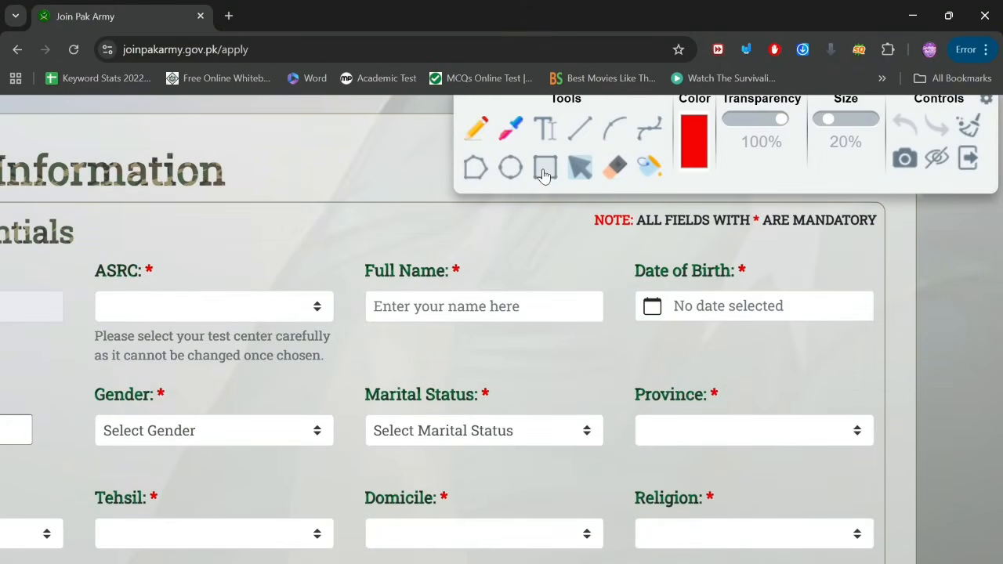
{"action": "left_click", "coordinate": [937, 159]}
{"action": "scroll", "coordinate": [157, 301], "scroll_direction": "left", "scroll_amount": 3}
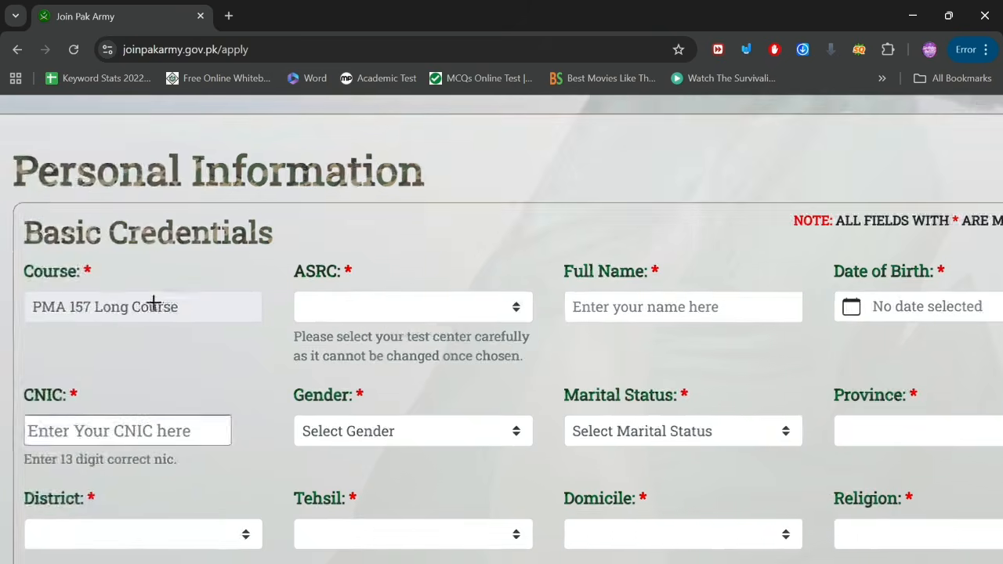
{"action": "scroll", "coordinate": [154, 303], "scroll_direction": "up", "scroll_amount": 5, "text": "ctrl"}
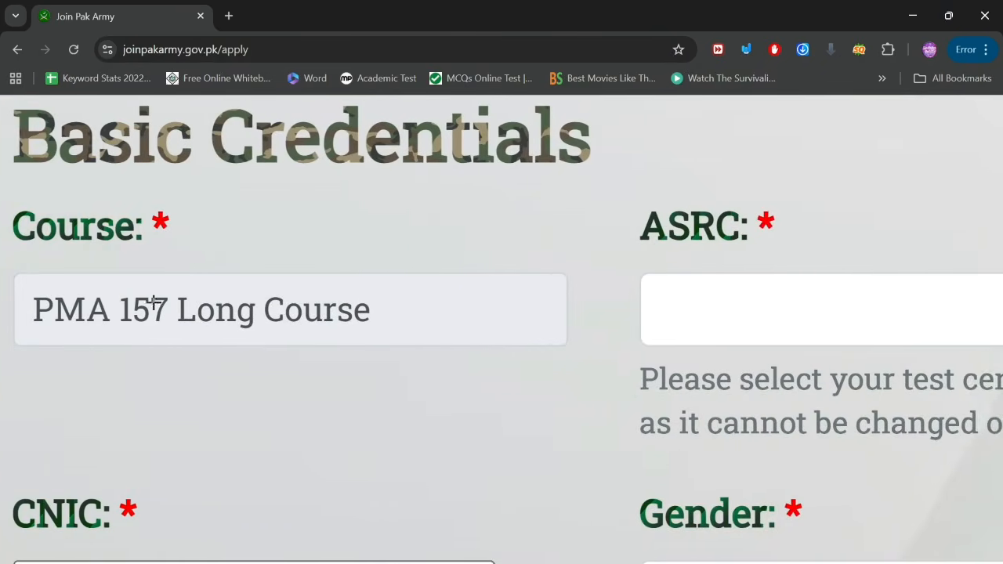
{"action": "scroll", "coordinate": [154, 302], "scroll_direction": "left", "scroll_amount": 1}
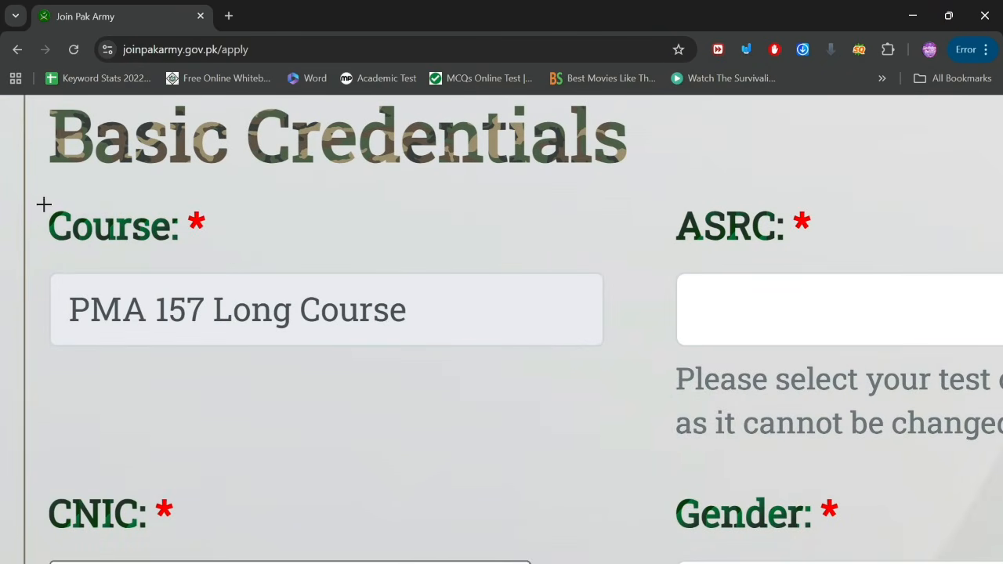
{"action": "mouse_move", "coordinate": [43, 204]}
{"action": "left_mouse_down"}
{"action": "mouse_move", "coordinate": [224, 221]}
{"action": "mouse_move", "coordinate": [213, 253]}
{"action": "left_mouse_up"}
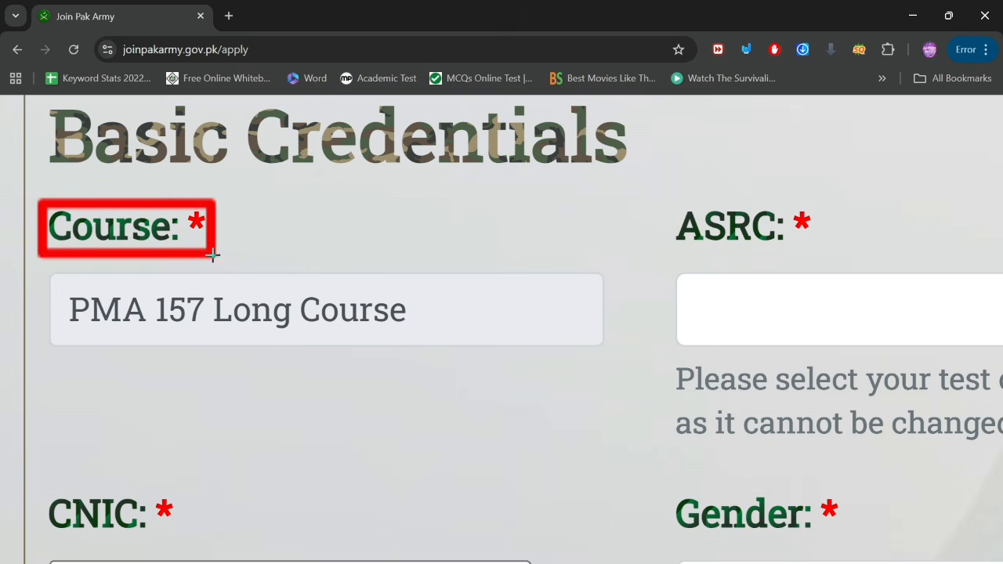
{"action": "scroll", "coordinate": [514, 312], "scroll_direction": "right", "scroll_amount": 5}
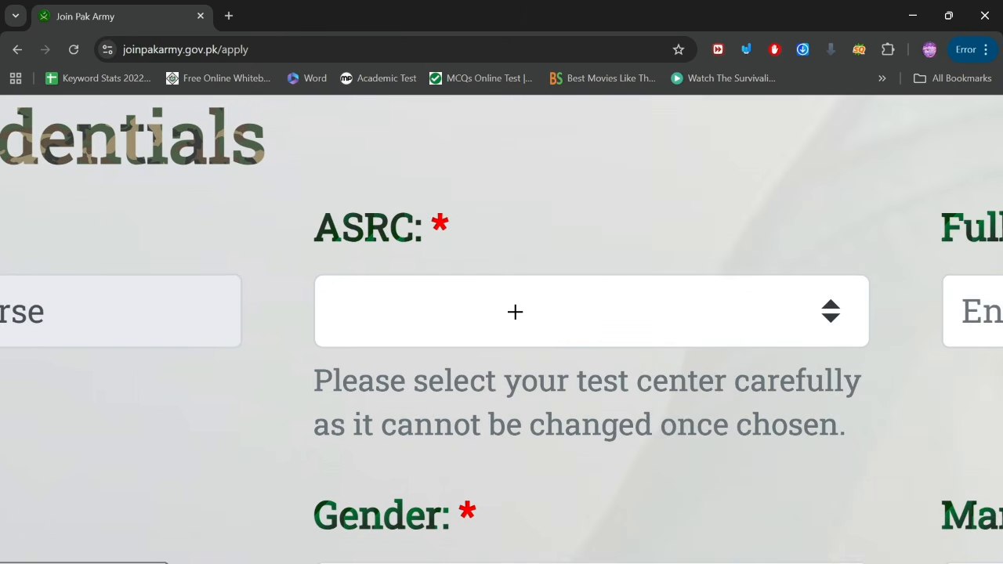
{"action": "mouse_move", "coordinate": [311, 198]}
{"action": "left_mouse_down"}
{"action": "mouse_move", "coordinate": [425, 203]}
{"action": "mouse_move", "coordinate": [486, 238]}
{"action": "mouse_move", "coordinate": [459, 251]}
{"action": "left_mouse_up"}
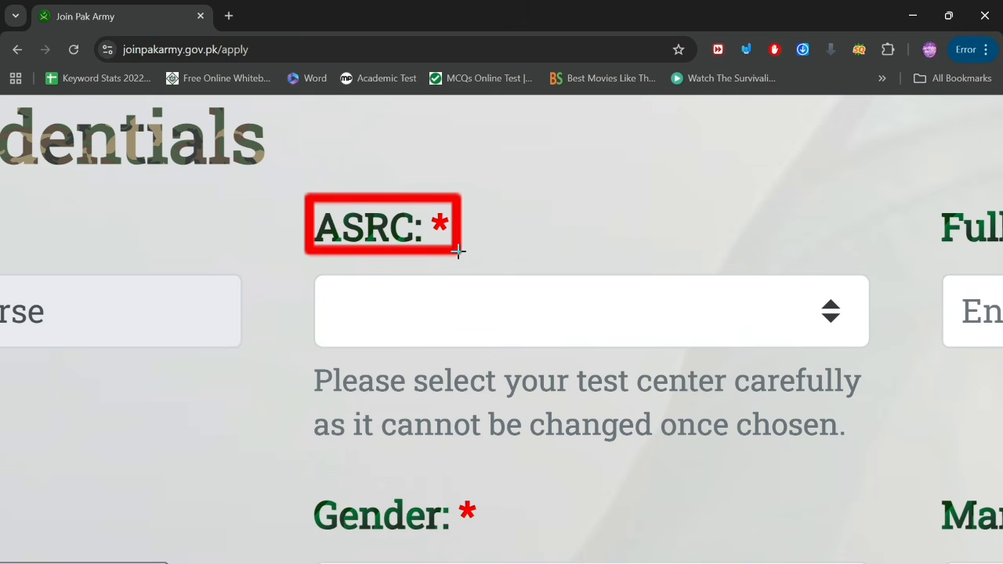
{"action": "scroll", "coordinate": [592, 278], "scroll_direction": "down", "scroll_amount": 5}
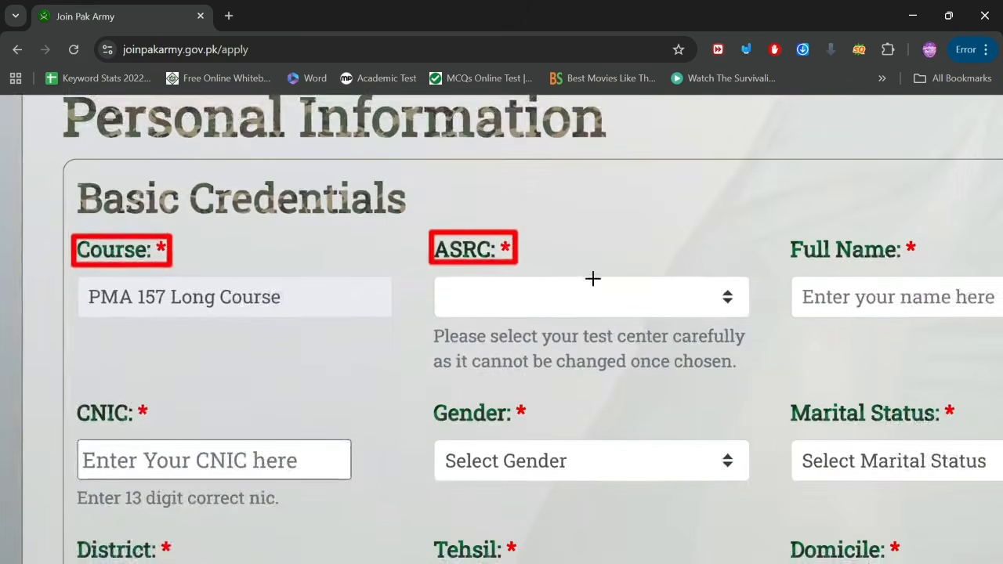
{"action": "scroll", "coordinate": [670, 296], "scroll_direction": "down", "scroll_amount": 3}
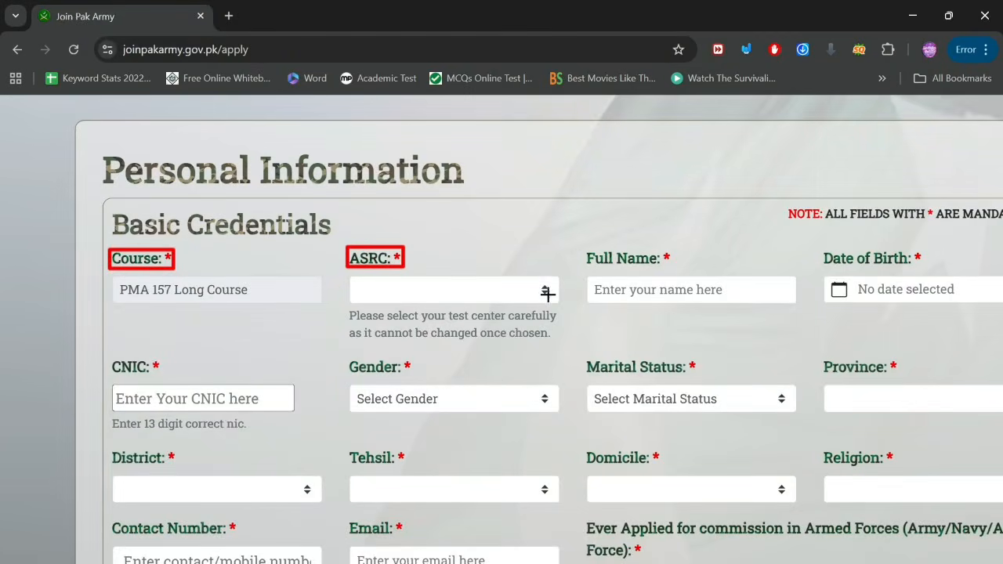
{"action": "left_click_drag", "start_coordinate": [543, 291], "coordinate": [828, 182]}
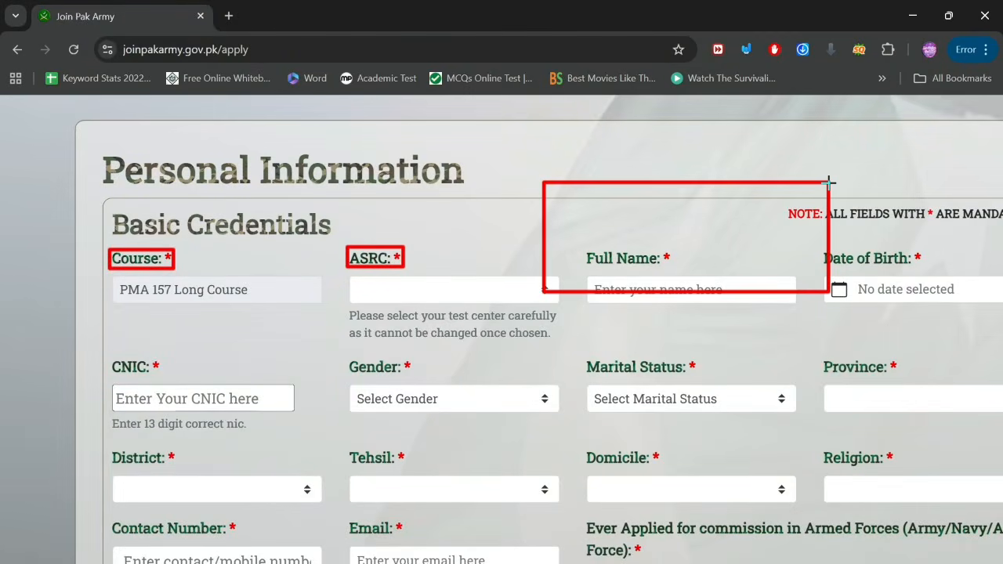
Step: Erase all the red boxes and close the drawing tools panel
{"action": "scroll", "coordinate": [828, 182], "scroll_direction": "down", "scroll_amount": 1}
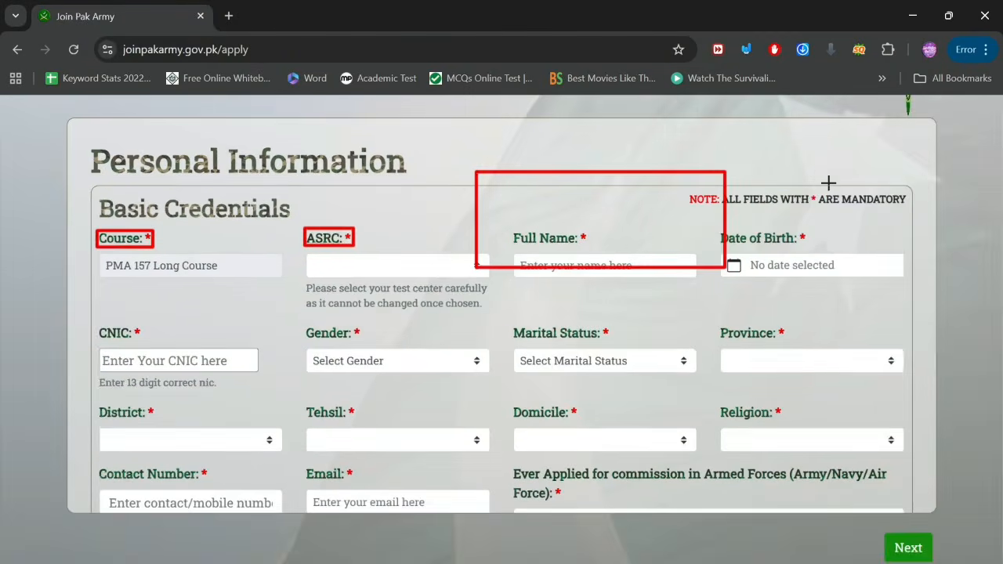
{"action": "left_click", "coordinate": [746, 50]}
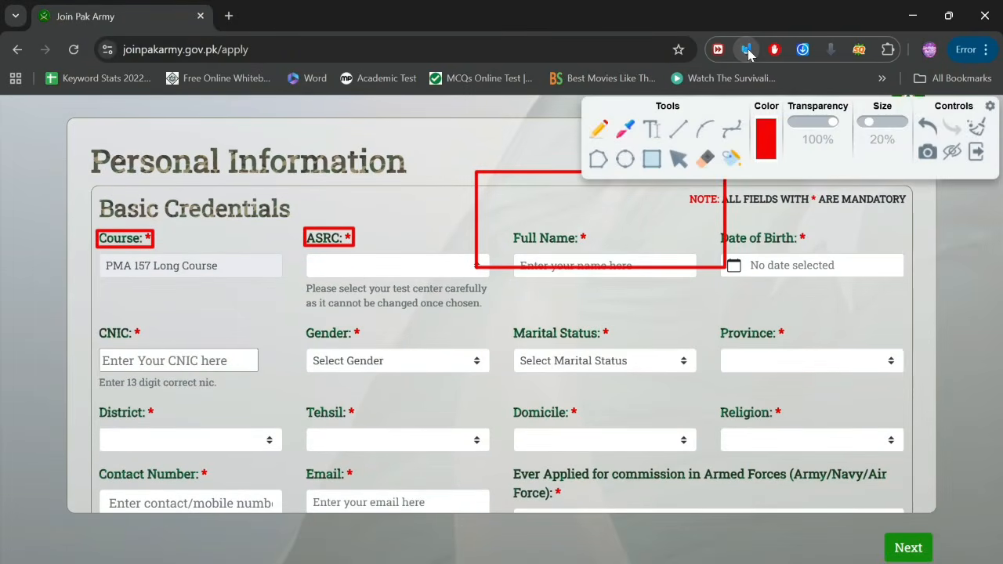
{"action": "left_click", "coordinate": [977, 130]}
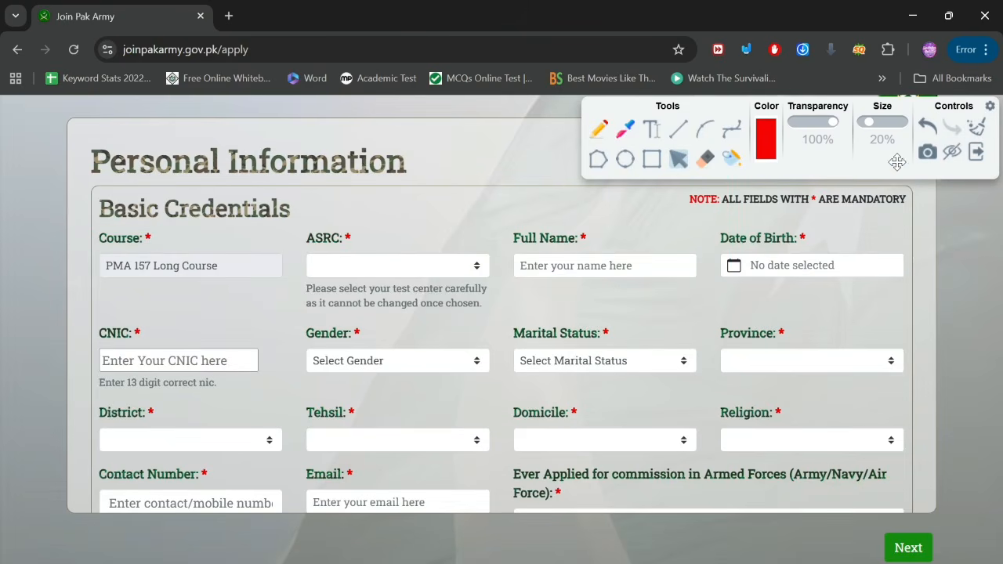
{"action": "left_click", "coordinate": [944, 154]}
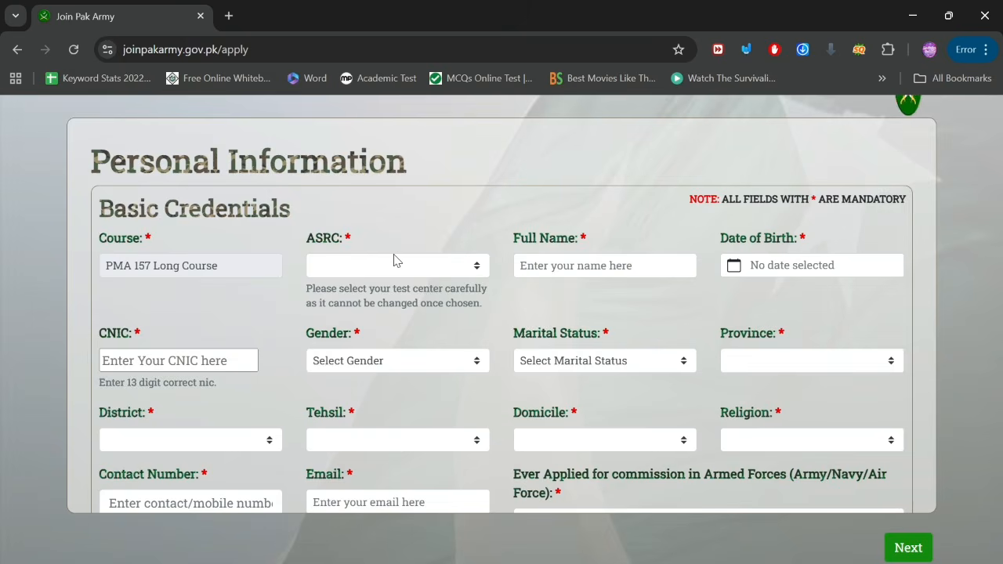
Step: Select ASRC Lahore as the test centre
{"action": "scroll", "coordinate": [393, 257], "scroll_direction": "up", "scroll_amount": 5}
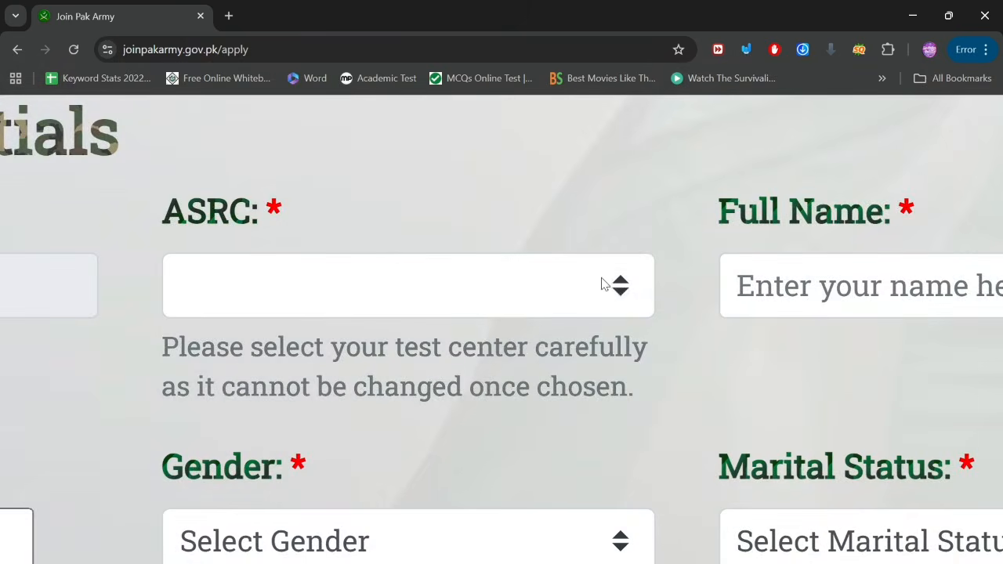
{"action": "left_click", "coordinate": [626, 291]}
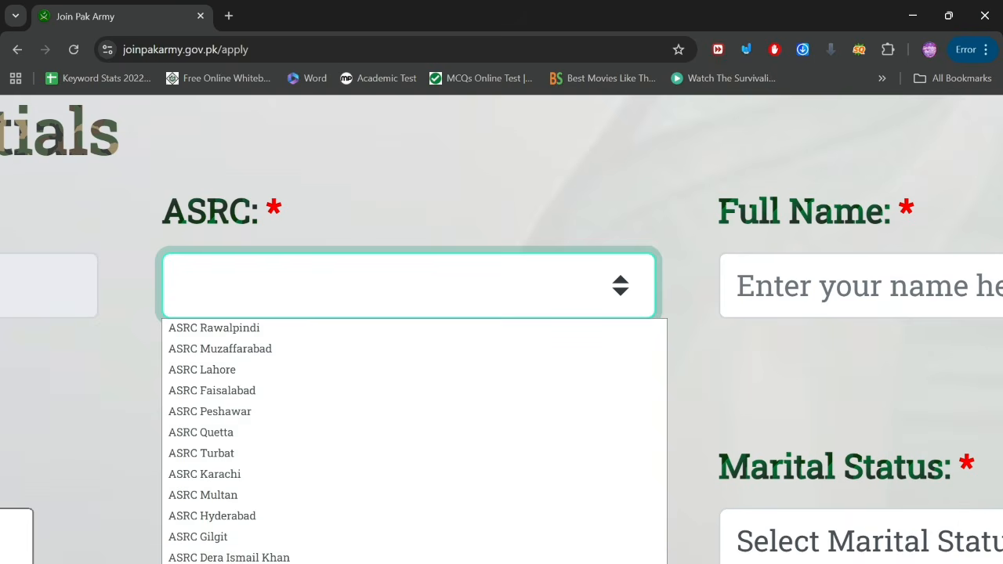
{"action": "scroll", "coordinate": [274, 544], "scroll_direction": "down", "scroll_amount": 1}
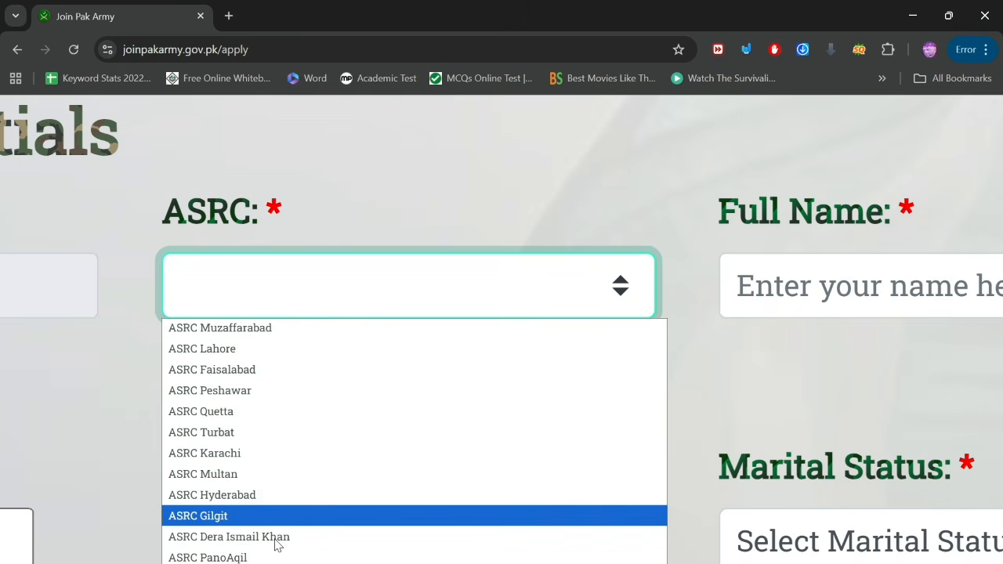
{"action": "scroll", "coordinate": [250, 523], "scroll_direction": "up", "scroll_amount": 1}
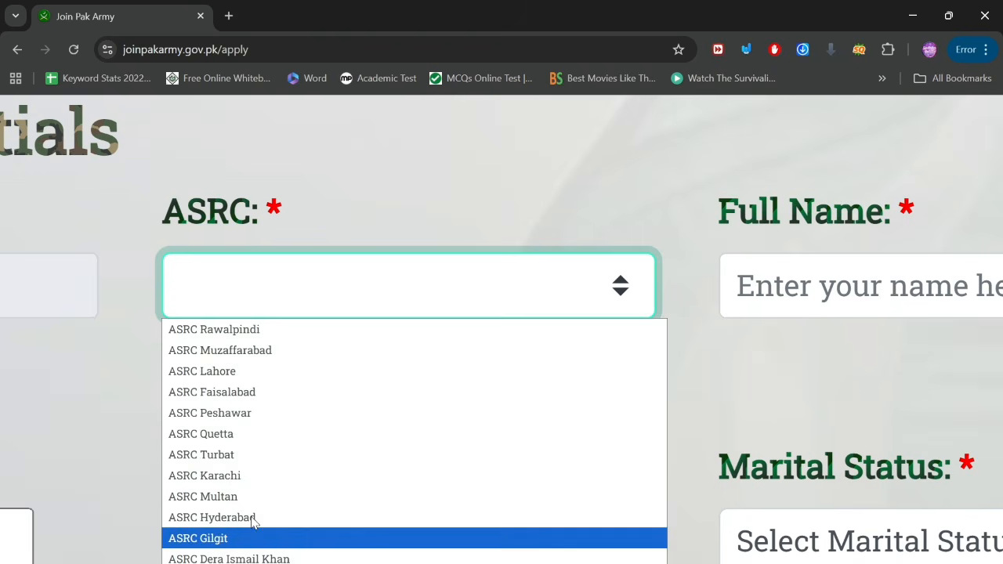
{"action": "left_click", "coordinate": [232, 372]}
Step: Enter the applicant's full name in the Full Name field
{"action": "scroll", "coordinate": [665, 376], "scroll_direction": "right", "scroll_amount": 4}
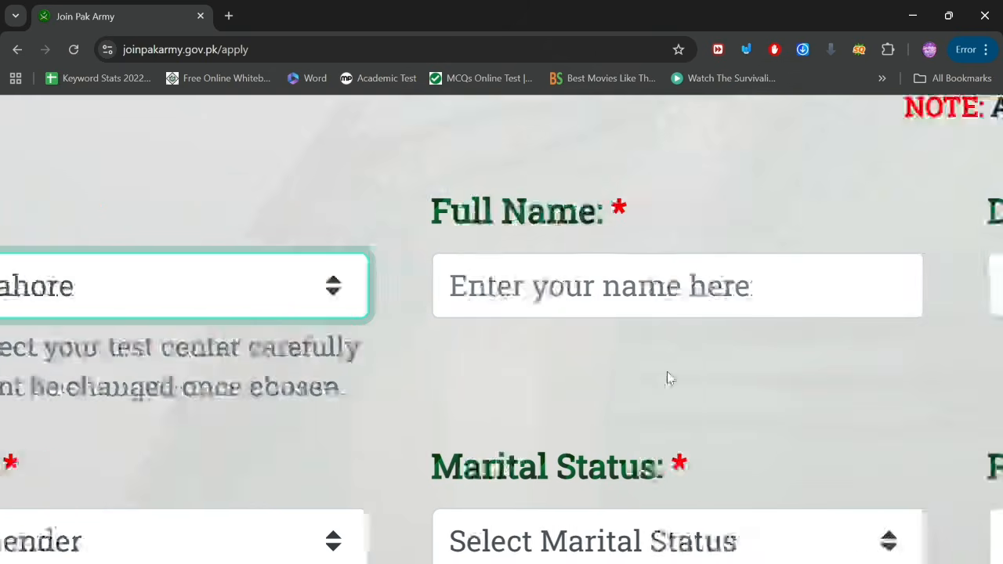
{"action": "left_click", "coordinate": [600, 302]}
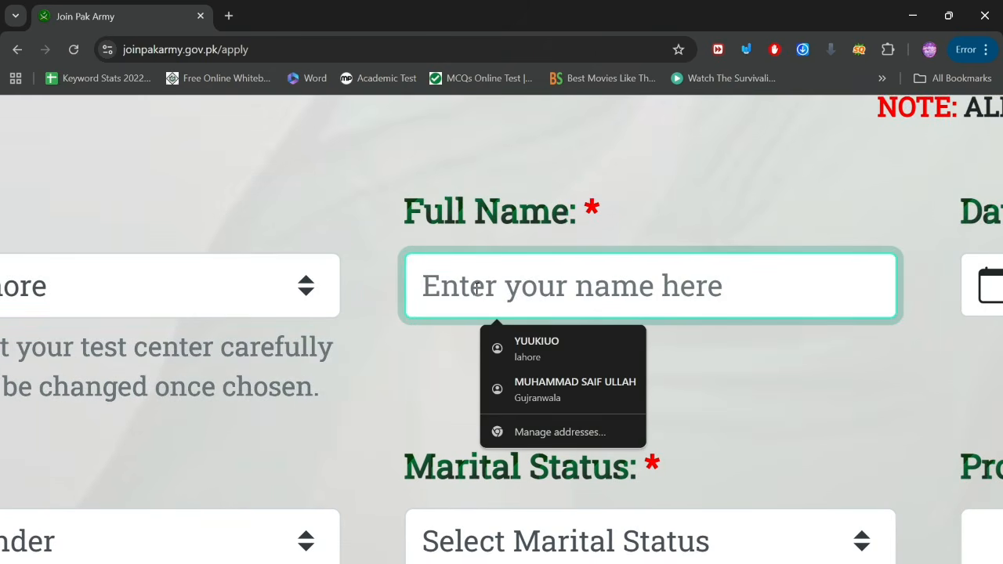
{"action": "type", "text": "PGS"}
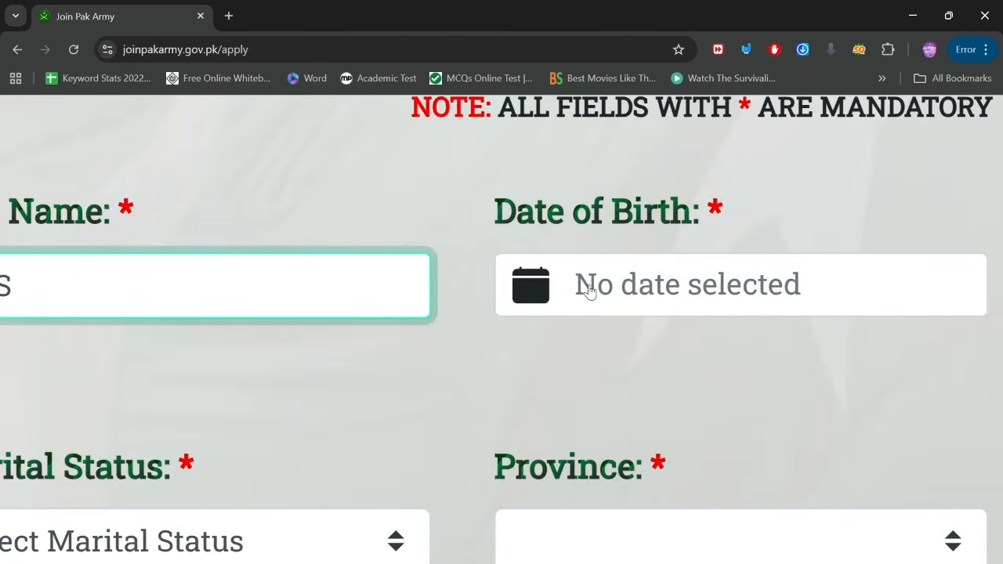
{"action": "left_click", "coordinate": [588, 286]}
{"action": "scroll", "coordinate": [659, 293], "scroll_direction": "down", "scroll_amount": 3}
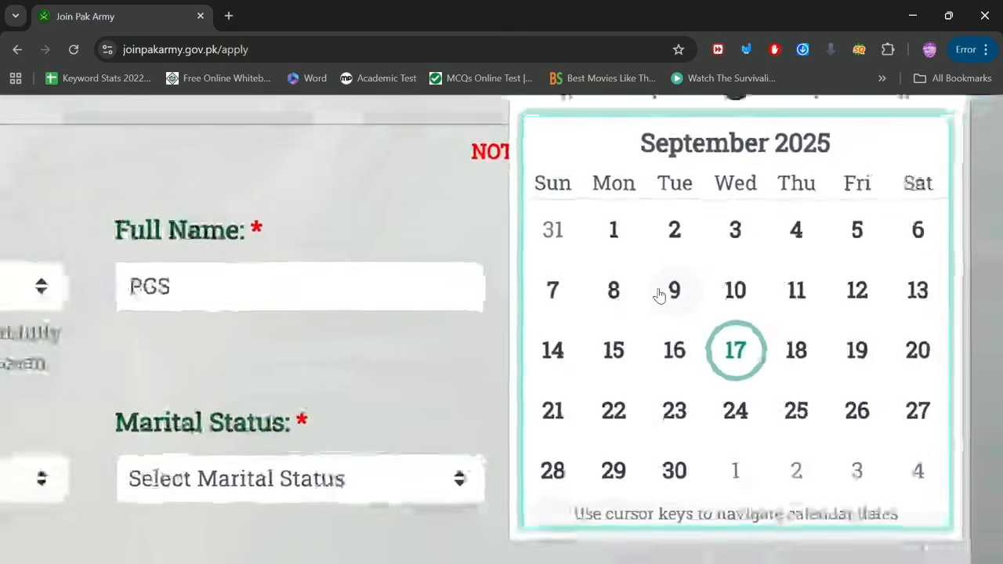
{"action": "scroll", "coordinate": [792, 164], "scroll_direction": "down", "scroll_amount": 2}
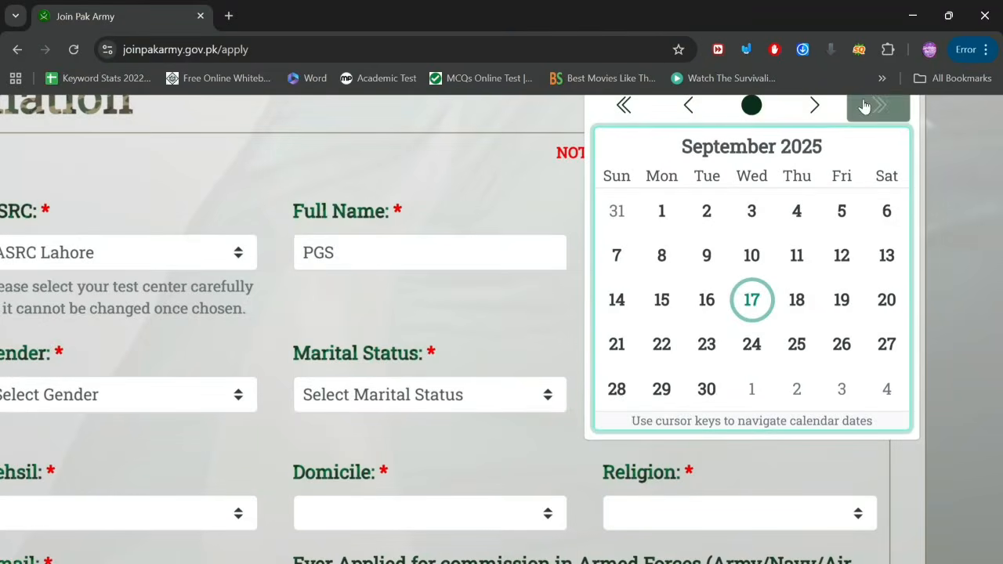
{"action": "scroll", "coordinate": [878, 107], "scroll_direction": "down", "scroll_amount": 2}
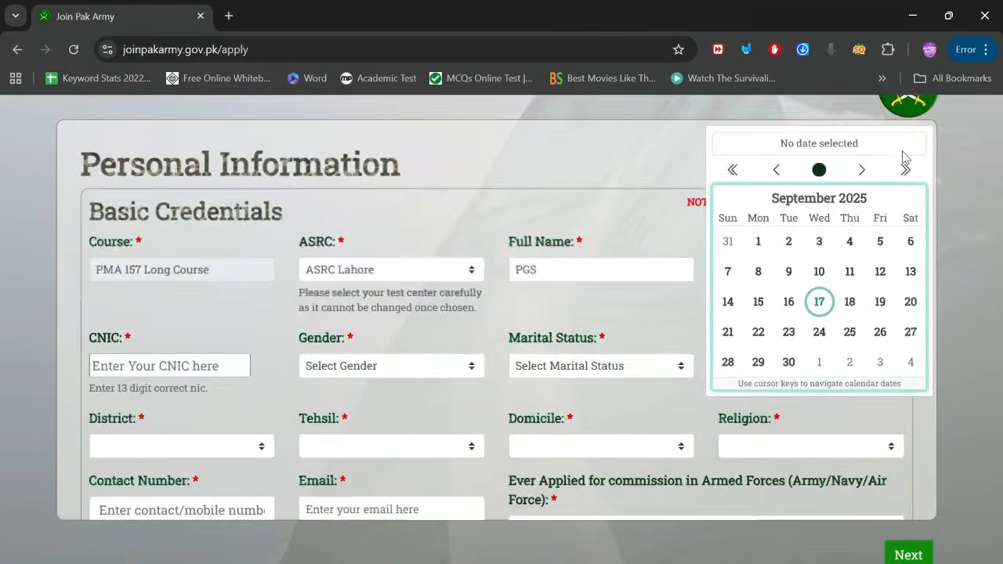
{"action": "left_click", "coordinate": [904, 169]}
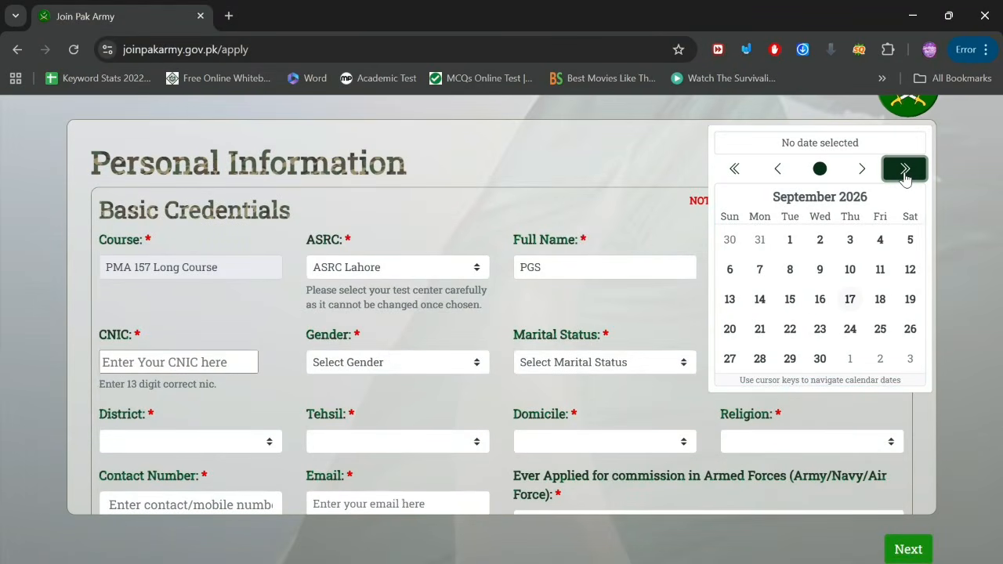
{"action": "left_click", "coordinate": [904, 171]}
{"action": "left_click", "coordinate": [733, 170]}
{"action": "left_click", "coordinate": [733, 170]}
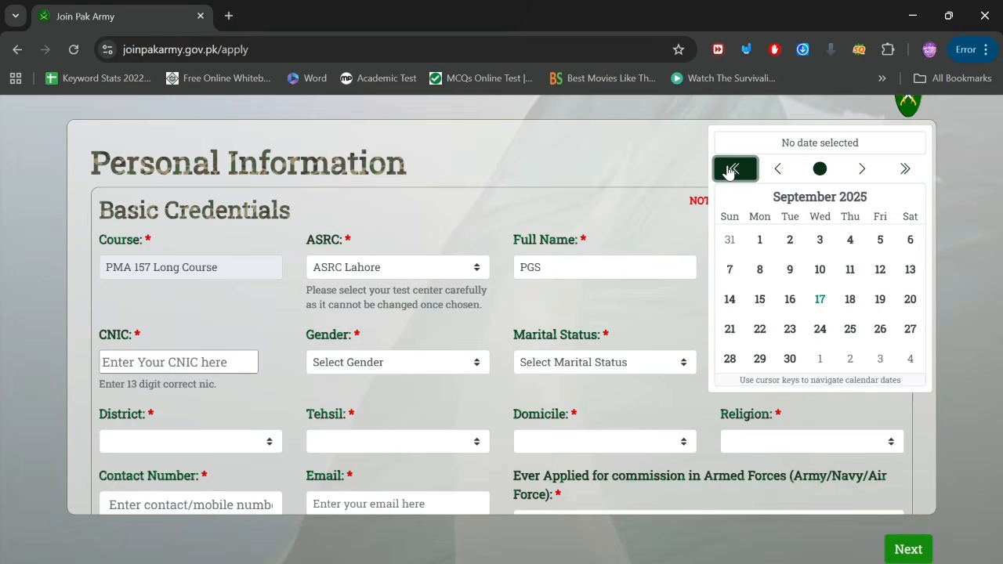
{"action": "left_click", "coordinate": [734, 170]}
{"action": "left_click", "coordinate": [733, 170]}
{"action": "left_click", "coordinate": [734, 170]}
{"action": "double_click", "coordinate": [732, 170]}
{"action": "double_click", "coordinate": [732, 170]}
{"action": "left_click", "coordinate": [733, 170]}
{"action": "double_click", "coordinate": [732, 170]}
{"action": "left_click", "coordinate": [733, 170]}
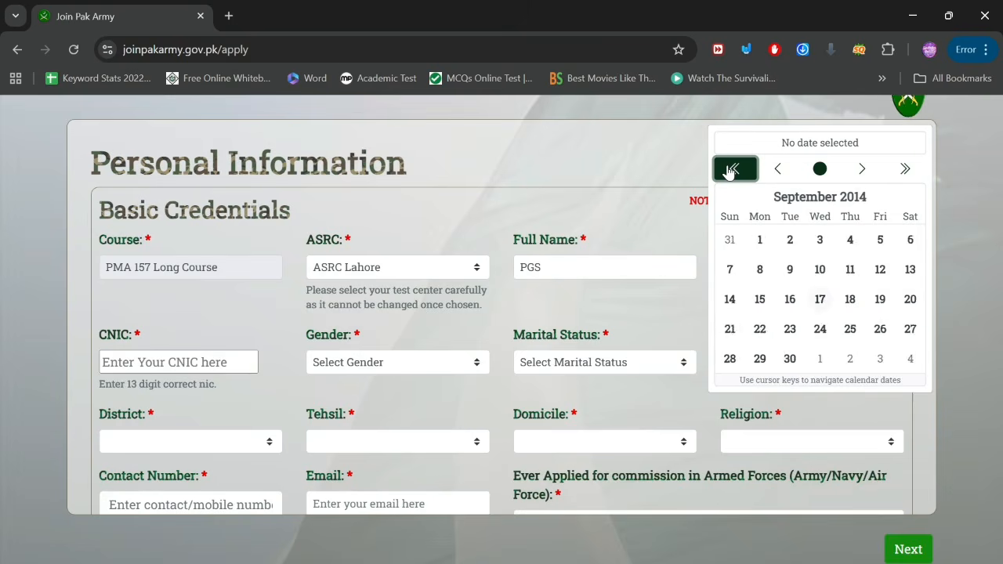
{"action": "double_click", "coordinate": [733, 170]}
{"action": "double_click", "coordinate": [732, 170]}
{"action": "left_click", "coordinate": [732, 170]}
{"action": "double_click", "coordinate": [732, 170]}
{"action": "left_click", "coordinate": [733, 170]}
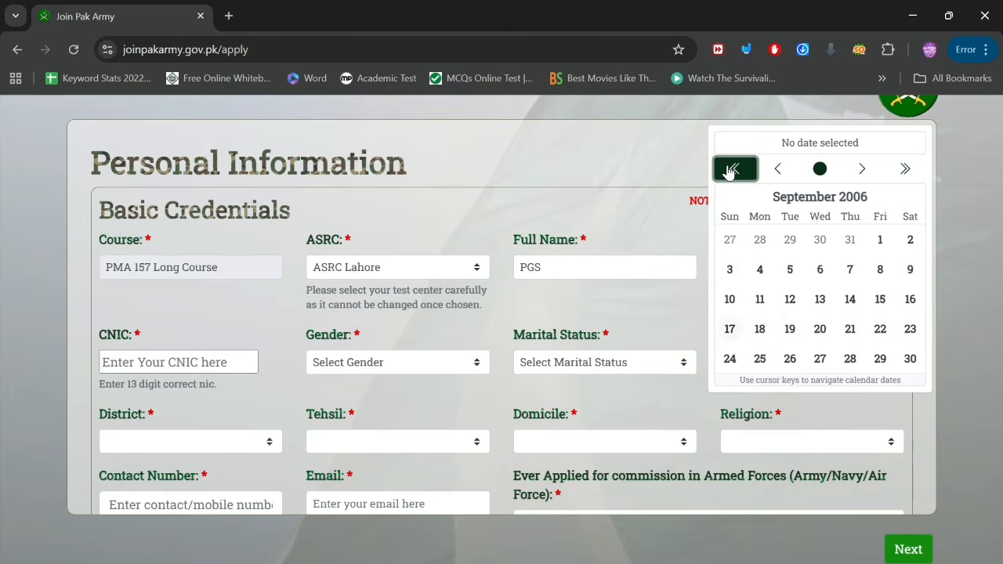
{"action": "left_click", "coordinate": [819, 269]}
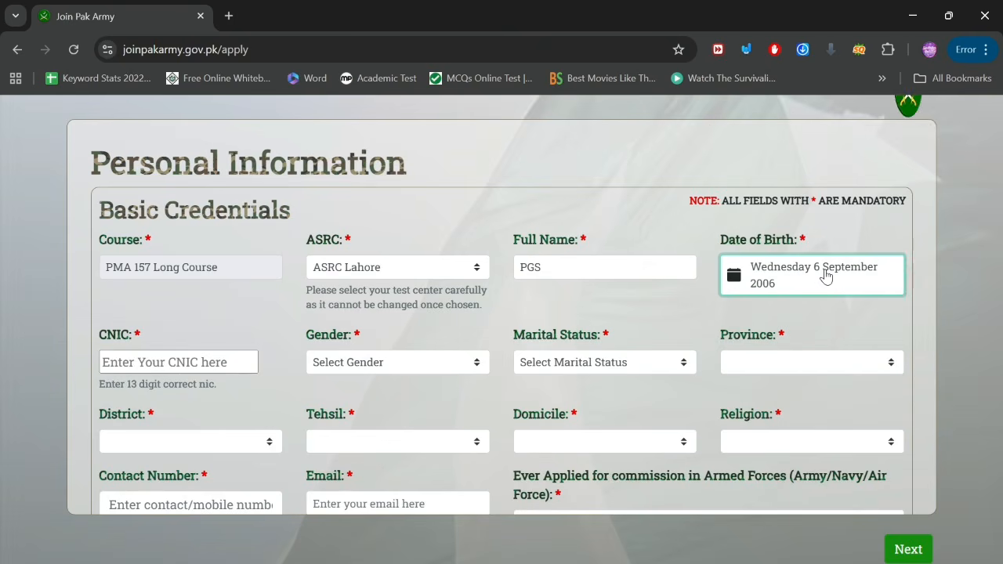
Step: Enter the 13-digit CNIC number, correcting its last digit
{"action": "scroll", "coordinate": [106, 384], "scroll_direction": "up", "scroll_amount": 5}
{"action": "left_click", "coordinate": [115, 363]}
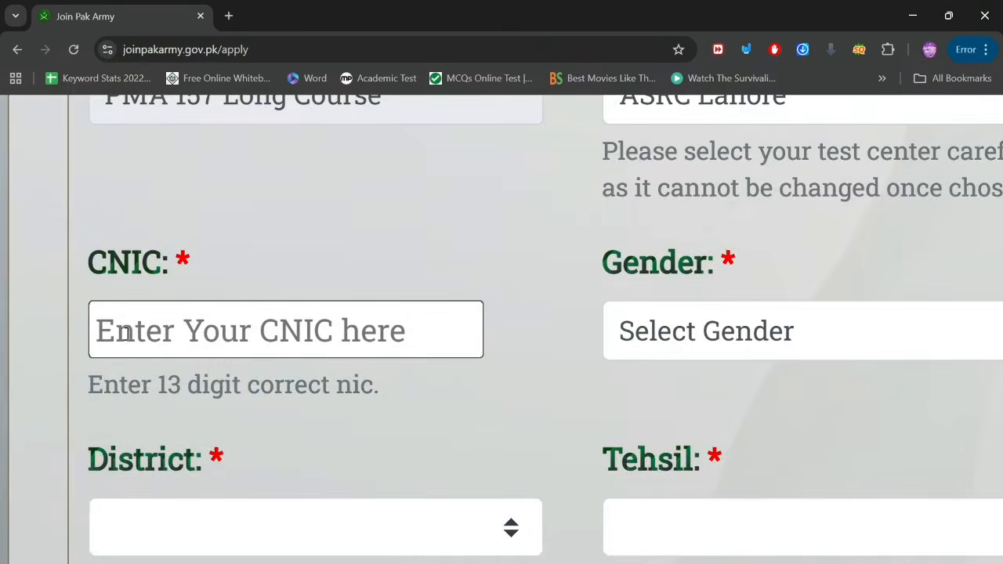
{"action": "type", "text": "0000000000000-0"}
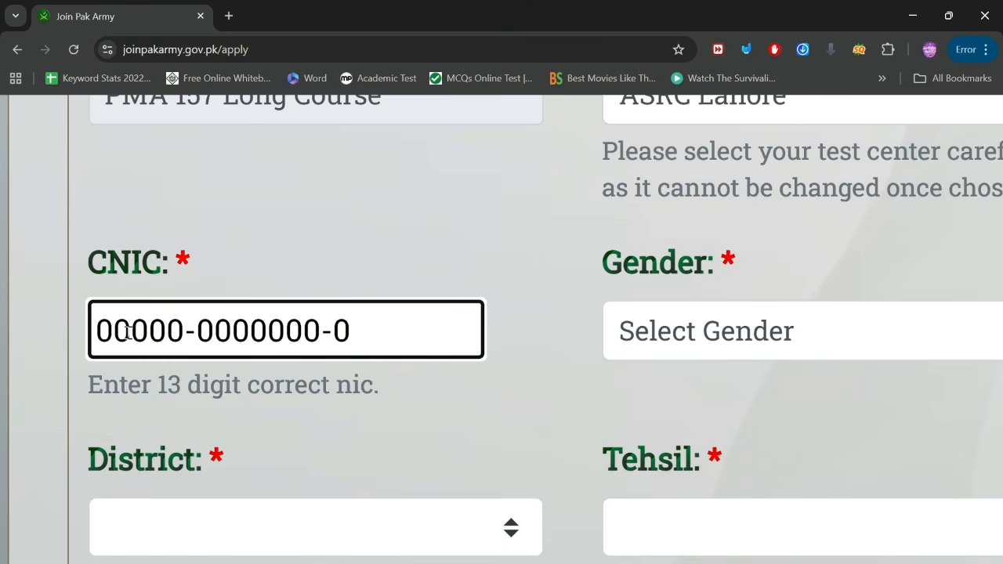
{"action": "key", "text": "BackSpace"}
{"action": "type", "text": "2"}
{"action": "scroll", "coordinate": [552, 329], "scroll_direction": "right", "scroll_amount": 4}
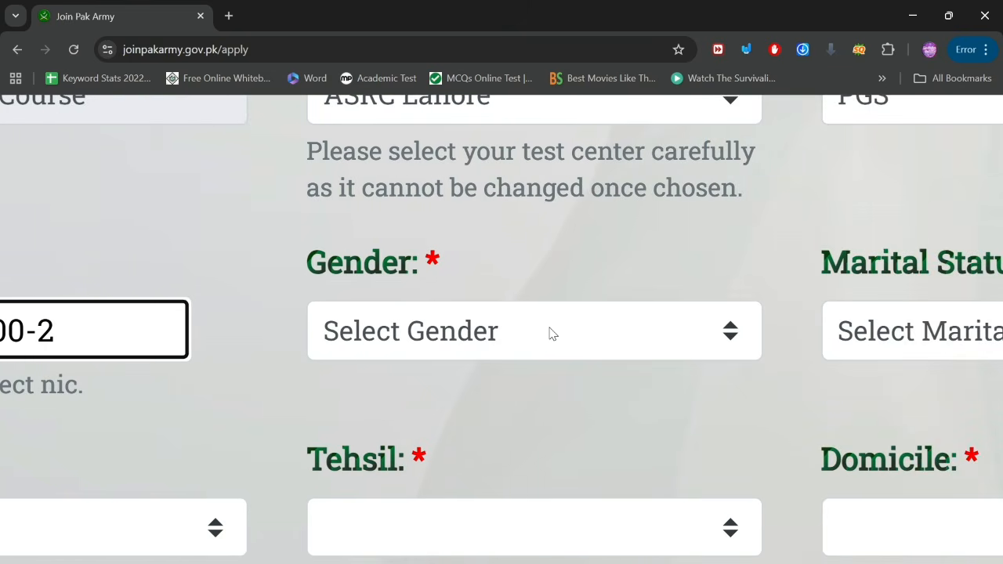
Step: Choose Male for Gender and Unmarried/Single for Marital Status
{"action": "left_click", "coordinate": [551, 334]}
{"action": "left_click", "coordinate": [332, 392]}
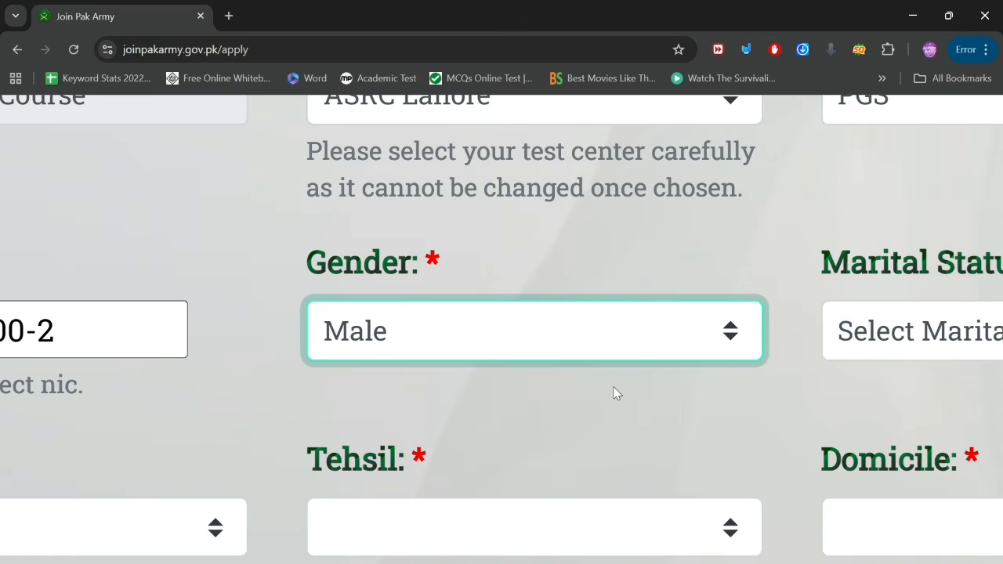
{"action": "scroll", "coordinate": [614, 393], "scroll_direction": "right", "scroll_amount": 6}
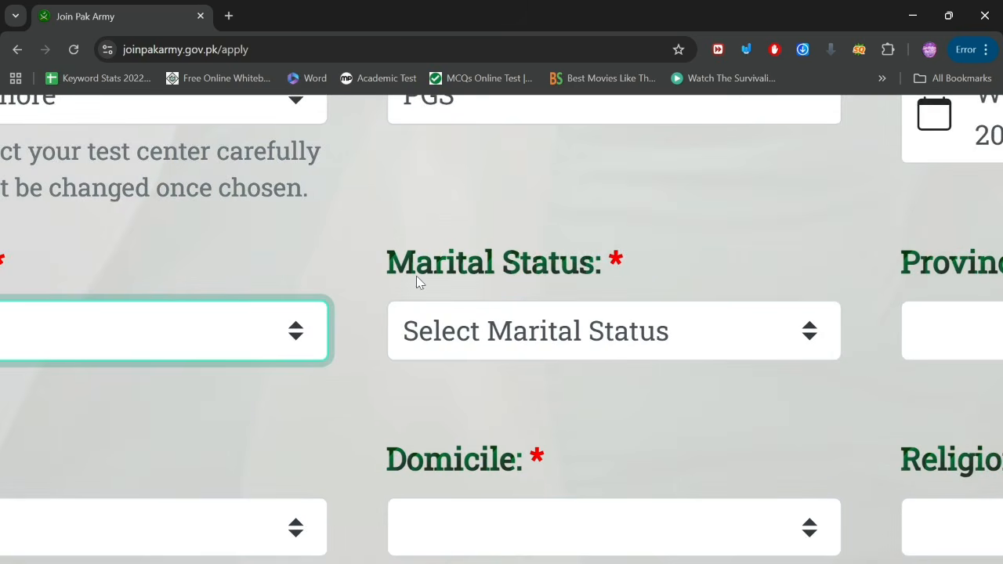
{"action": "left_click", "coordinate": [598, 340]}
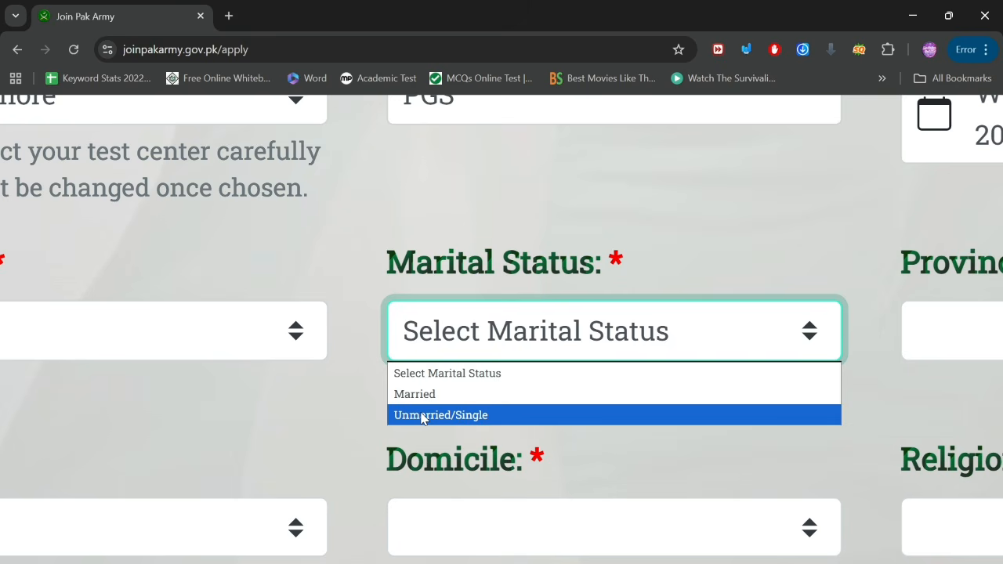
{"action": "left_click", "coordinate": [459, 417]}
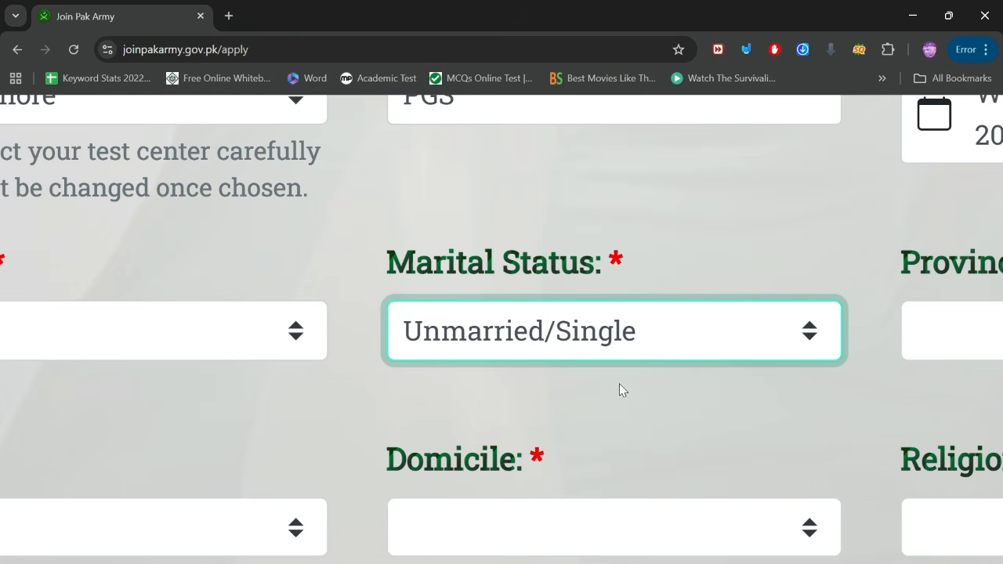
{"action": "scroll", "coordinate": [654, 375], "scroll_direction": "right", "scroll_amount": 6}
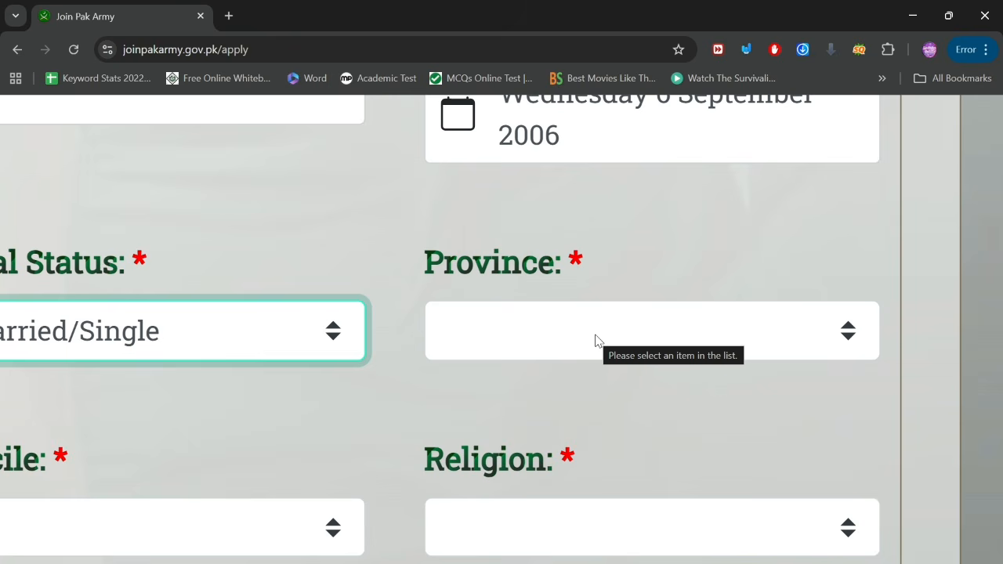
Step: Set Province to Punjab
{"action": "left_click", "coordinate": [595, 340]}
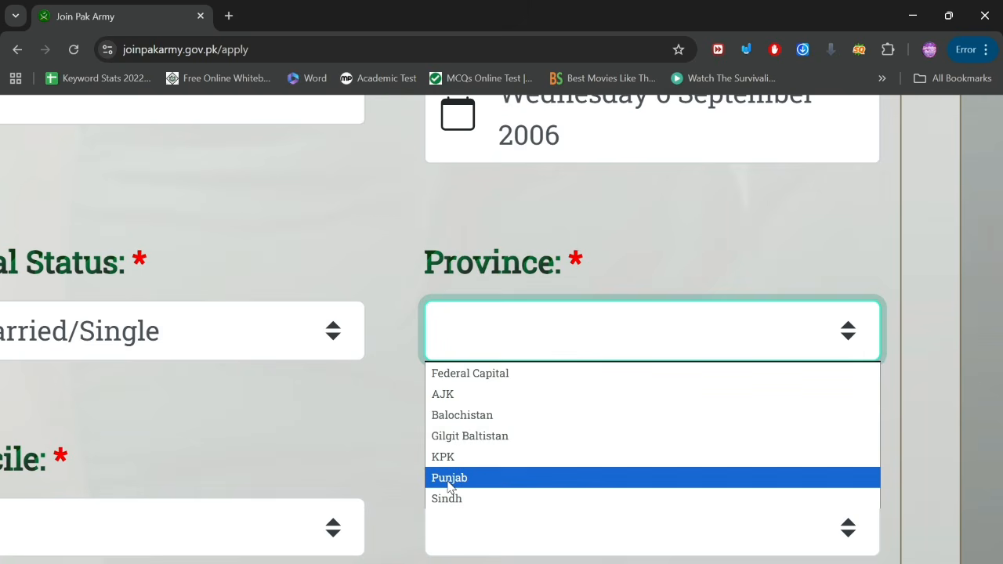
{"action": "left_click", "coordinate": [449, 479]}
{"action": "left_click", "coordinate": [618, 336]}
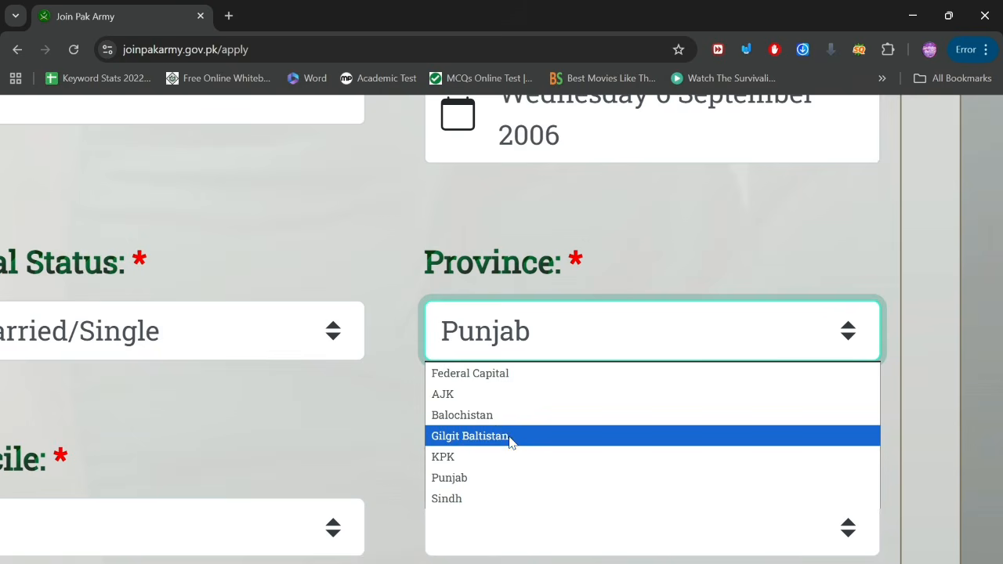
{"action": "left_click", "coordinate": [205, 460]}
{"action": "scroll", "coordinate": [206, 461], "scroll_direction": "left", "scroll_amount": 6}
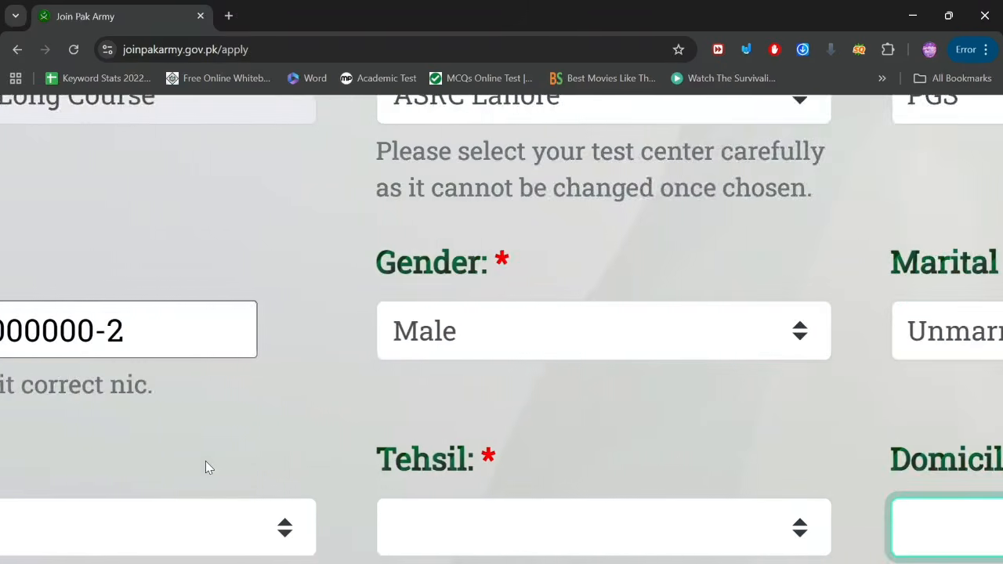
{"action": "scroll", "coordinate": [205, 460], "scroll_direction": "down", "scroll_amount": 2}
Step: Set District to Lahore, Tehsil to Lahore Cantt and Domicile to Lahore
{"action": "left_click", "coordinate": [396, 392]}
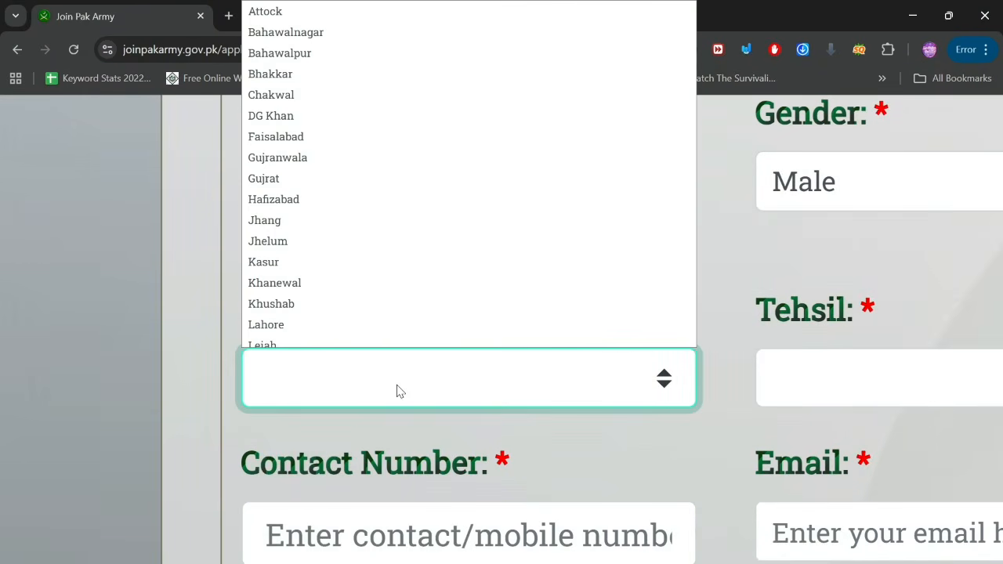
{"action": "left_click", "coordinate": [275, 317]}
{"action": "scroll", "coordinate": [579, 417], "scroll_direction": "right", "scroll_amount": 5}
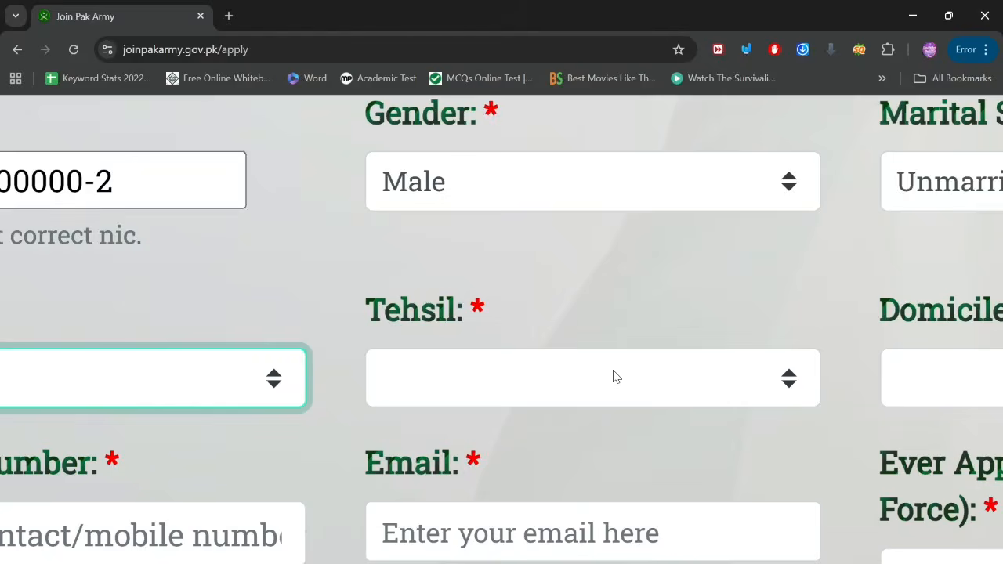
{"action": "left_click", "coordinate": [615, 377]}
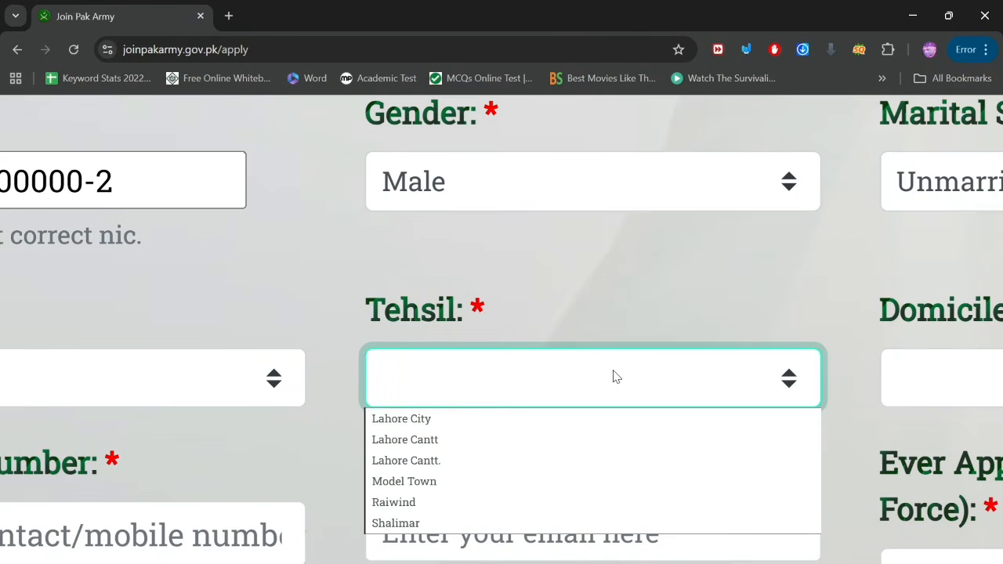
{"action": "left_click", "coordinate": [415, 428]}
{"action": "left_click", "coordinate": [488, 384]}
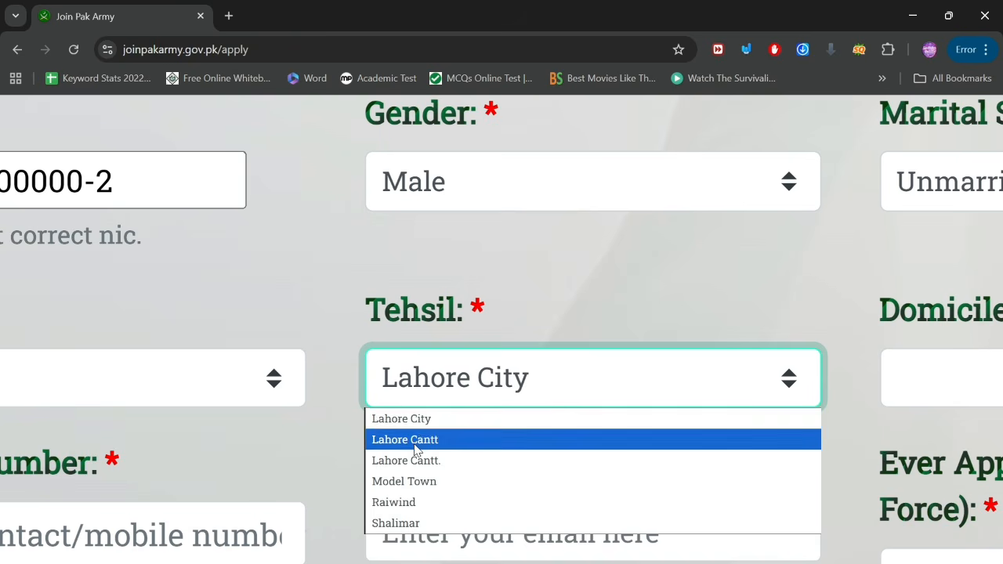
{"action": "left_click", "coordinate": [416, 441]}
{"action": "scroll", "coordinate": [753, 424], "scroll_direction": "right", "scroll_amount": 5}
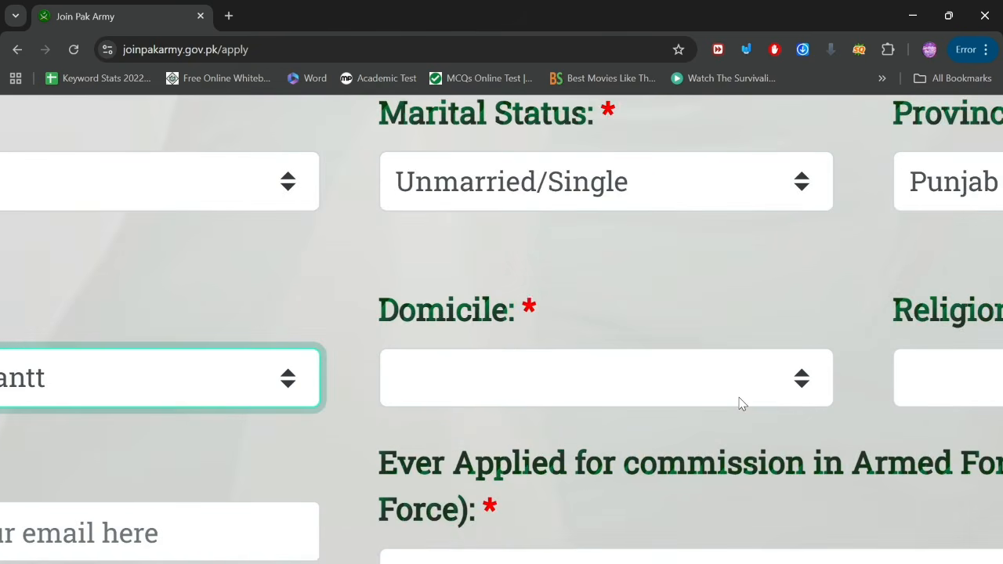
{"action": "left_click", "coordinate": [741, 403]}
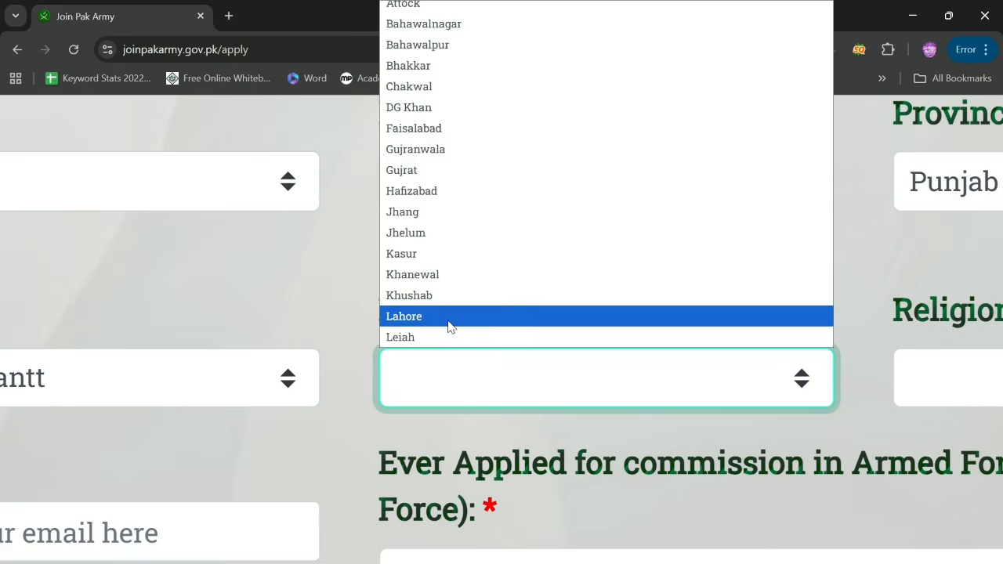
{"action": "left_click", "coordinate": [451, 321]}
{"action": "scroll", "coordinate": [639, 381], "scroll_direction": "right", "scroll_amount": 5}
{"action": "left_click", "coordinate": [714, 386]}
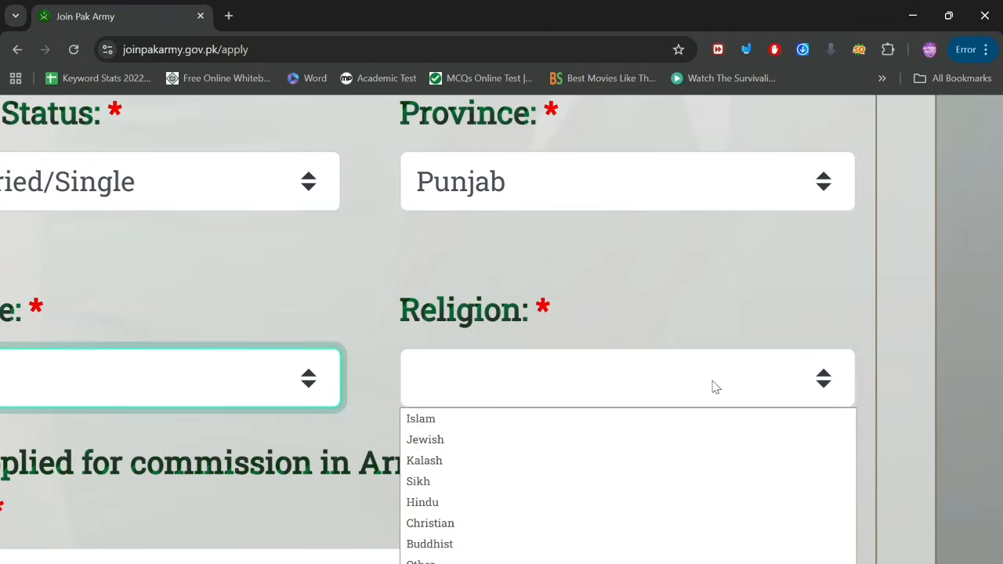
Step: Choose Islam as Religion and Other as Sect
{"action": "left_click", "coordinate": [473, 420]}
{"action": "scroll", "coordinate": [570, 437], "scroll_direction": "left", "scroll_amount": 8}
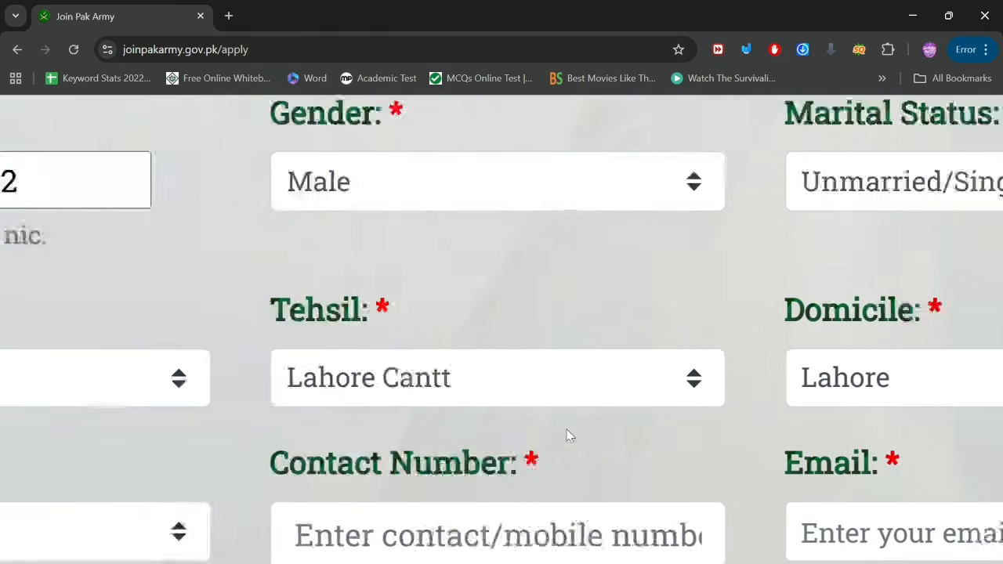
{"action": "scroll", "coordinate": [570, 436], "scroll_direction": "down", "scroll_amount": 2}
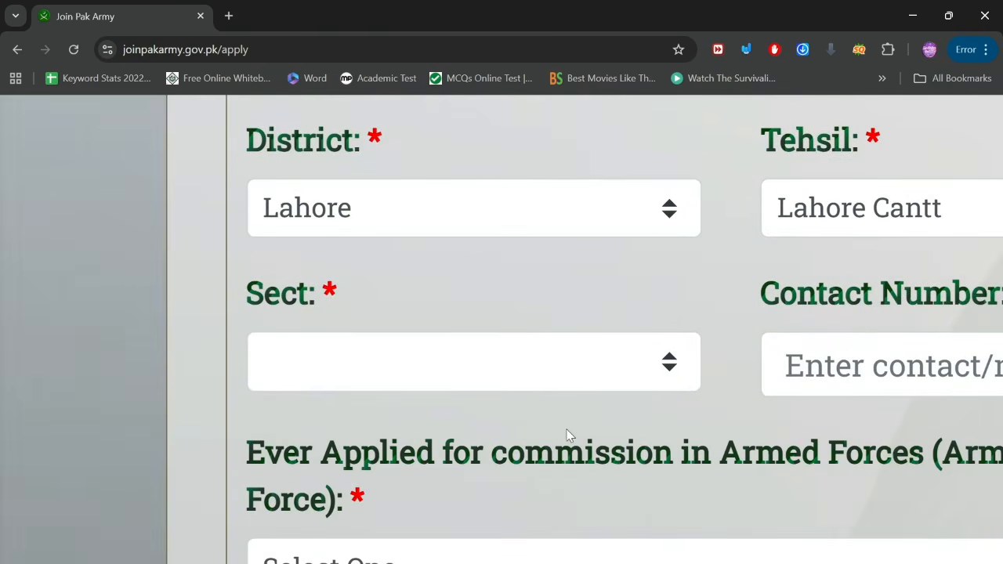
{"action": "left_click", "coordinate": [503, 377]}
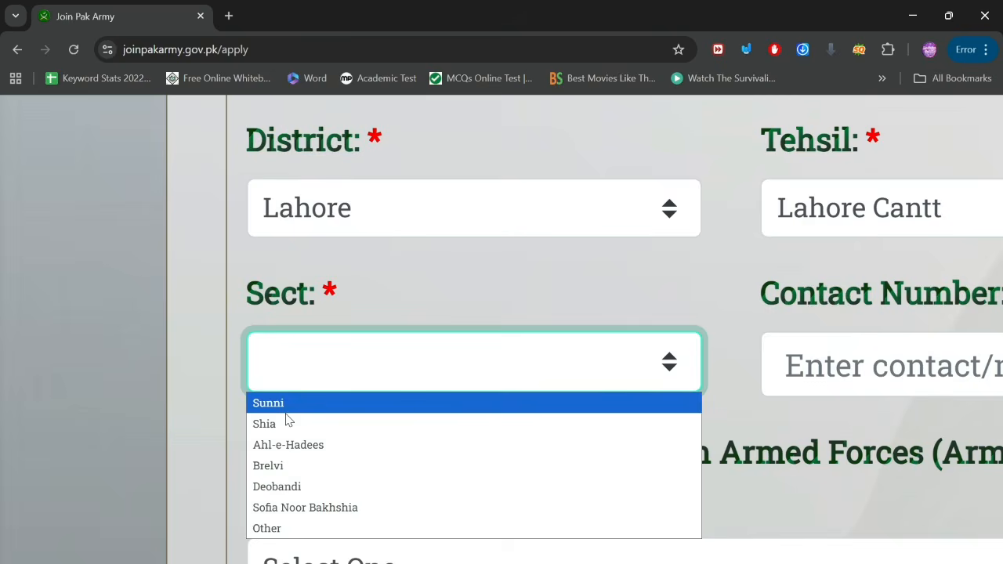
{"action": "left_click", "coordinate": [283, 531]}
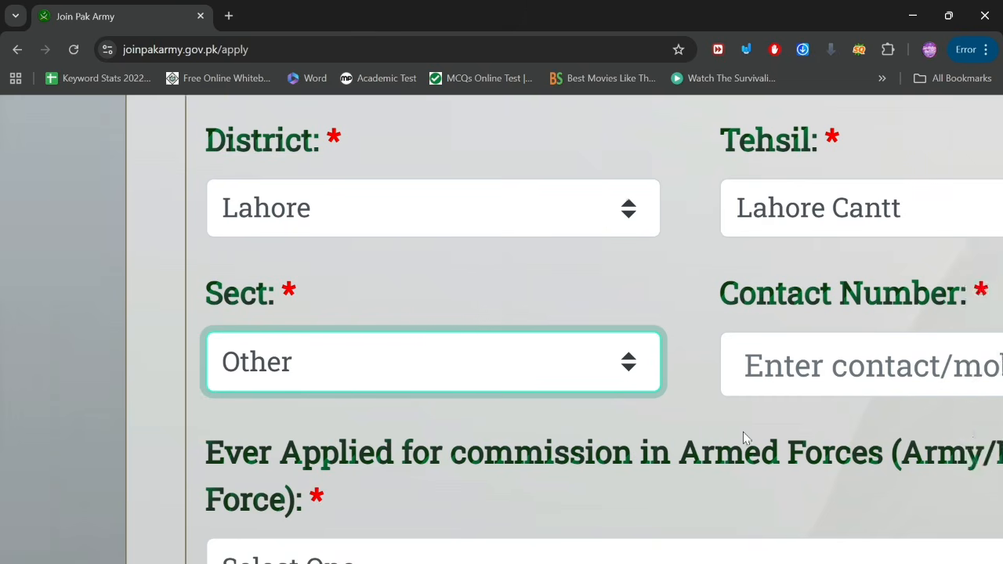
Step: Enter the applicant's mobile number in Contact Number and their e-mail address in Email
{"action": "left_click", "coordinate": [613, 390]}
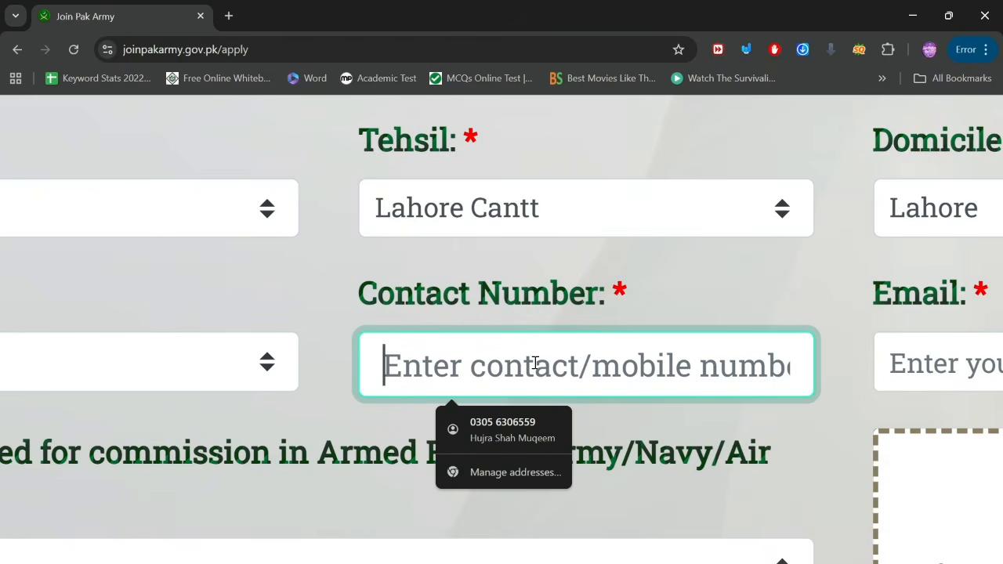
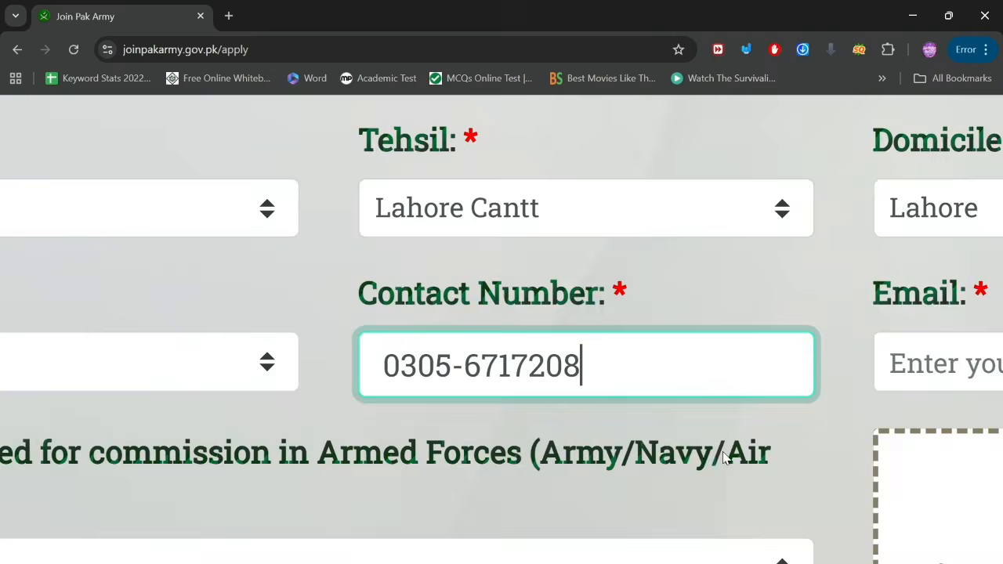
{"action": "scroll", "coordinate": [724, 458], "scroll_direction": "right", "scroll_amount": 5}
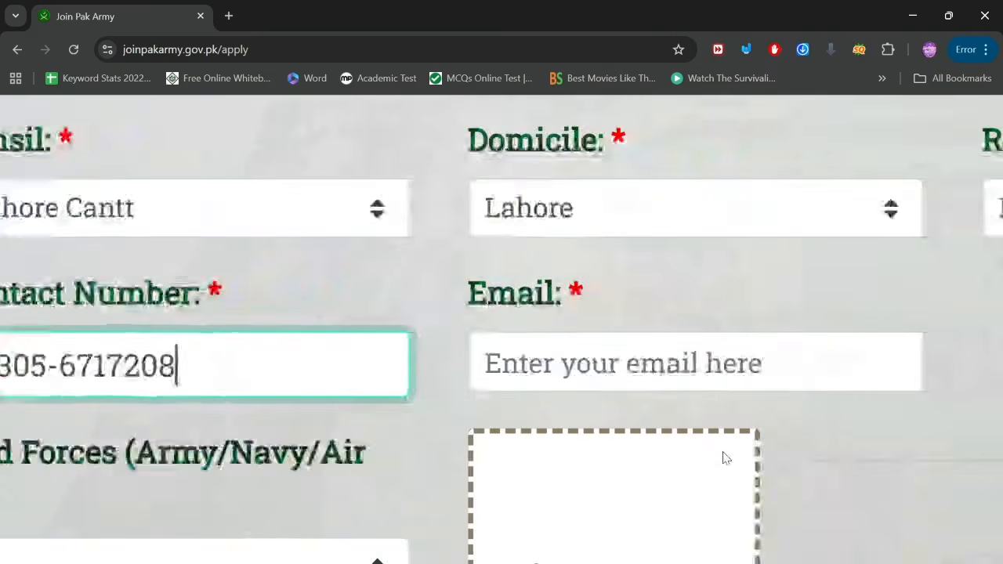
{"action": "left_click", "coordinate": [651, 378]}
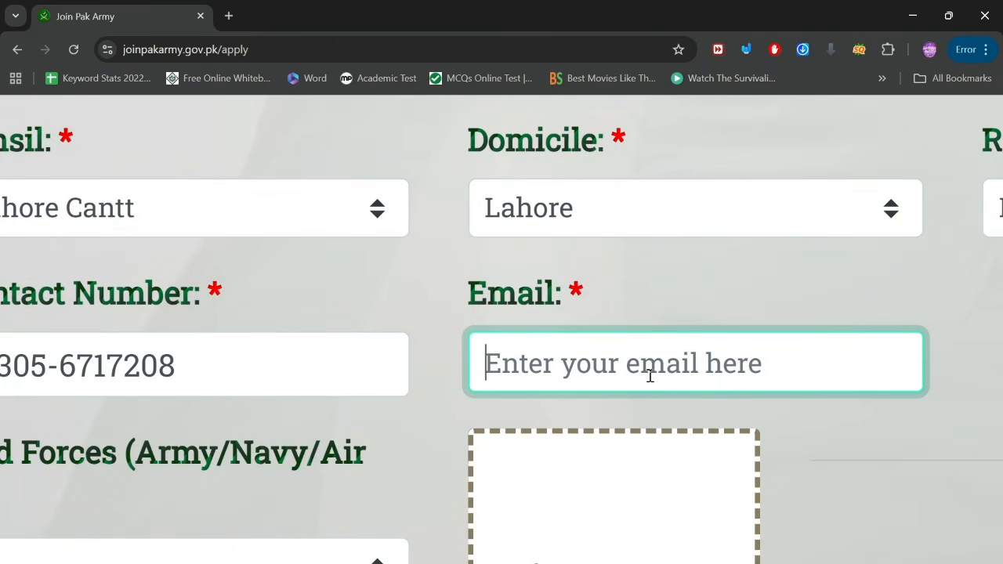
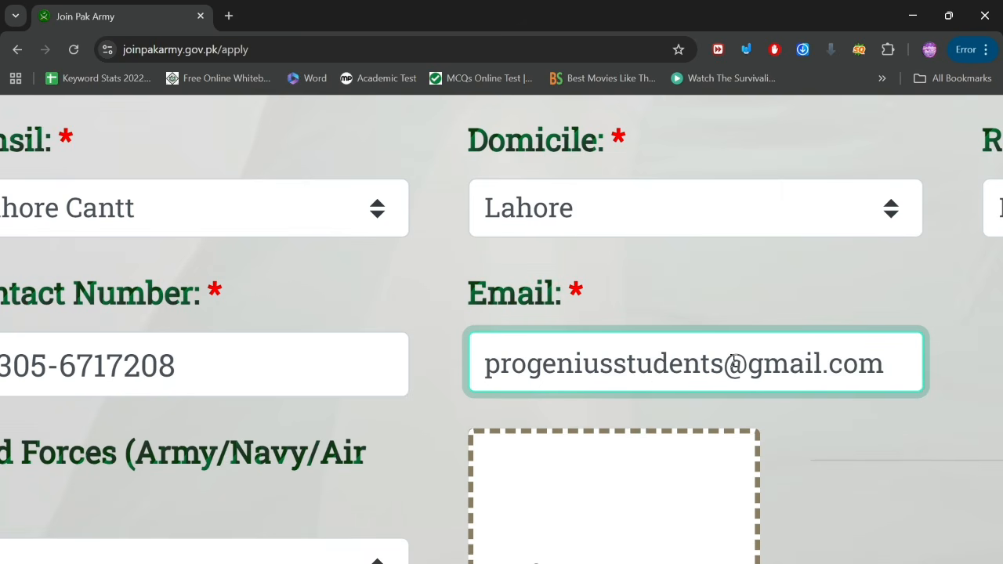
{"action": "scroll", "coordinate": [733, 362], "scroll_direction": "right", "scroll_amount": 4}
{"action": "scroll", "coordinate": [863, 351], "scroll_direction": "left", "scroll_amount": 3}
{"action": "scroll", "coordinate": [863, 351], "scroll_direction": "down", "scroll_amount": 3}
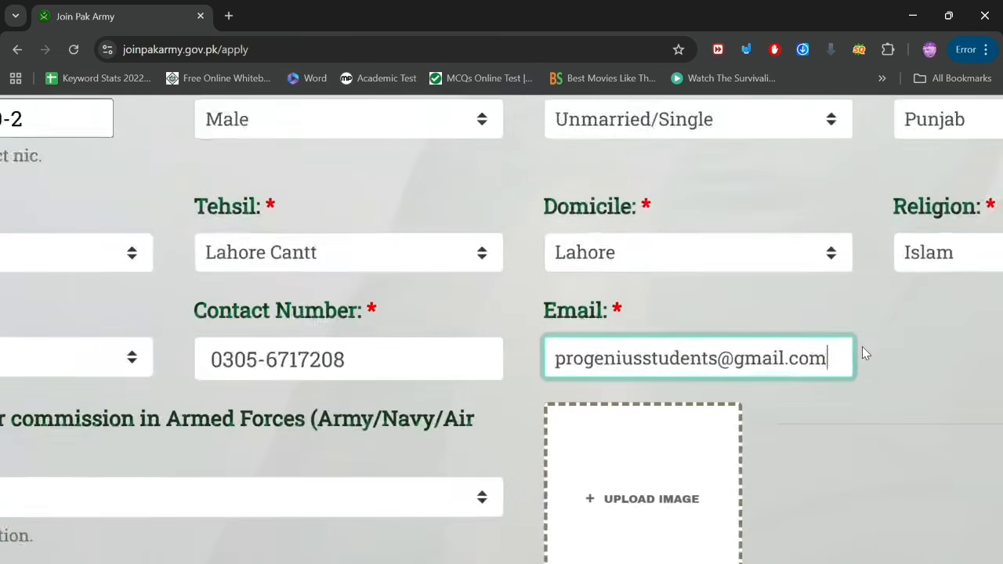
{"action": "scroll", "coordinate": [140, 428], "scroll_direction": "left", "scroll_amount": 4}
{"action": "scroll", "coordinate": [139, 428], "scroll_direction": "down", "scroll_amount": 2}
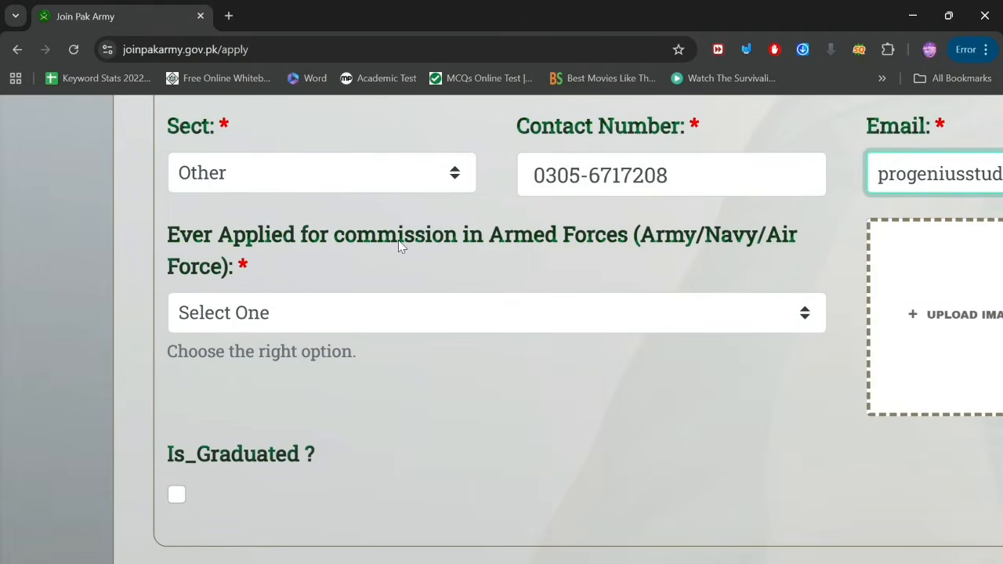
{"action": "left_click", "coordinate": [243, 327]}
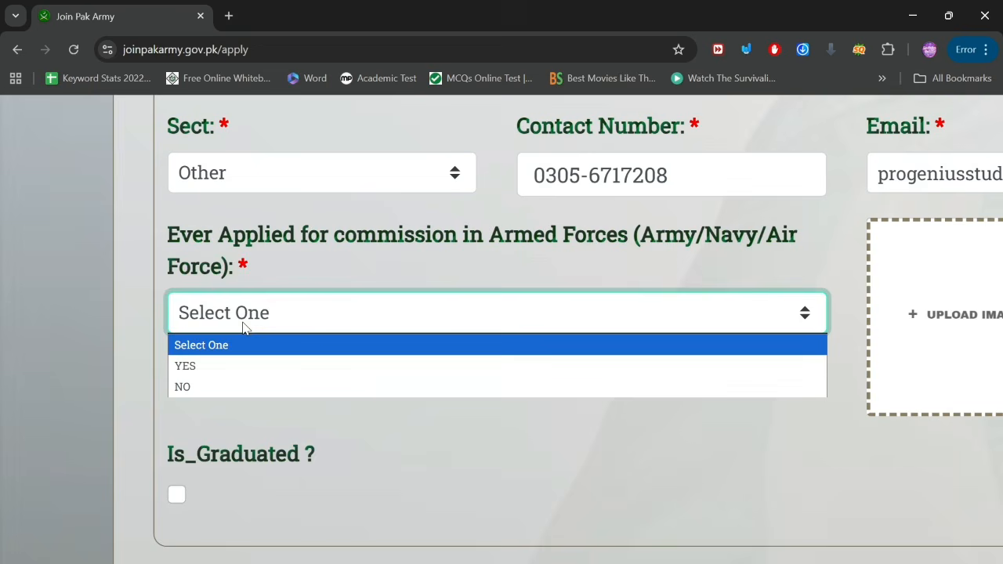
{"action": "left_click", "coordinate": [206, 364]}
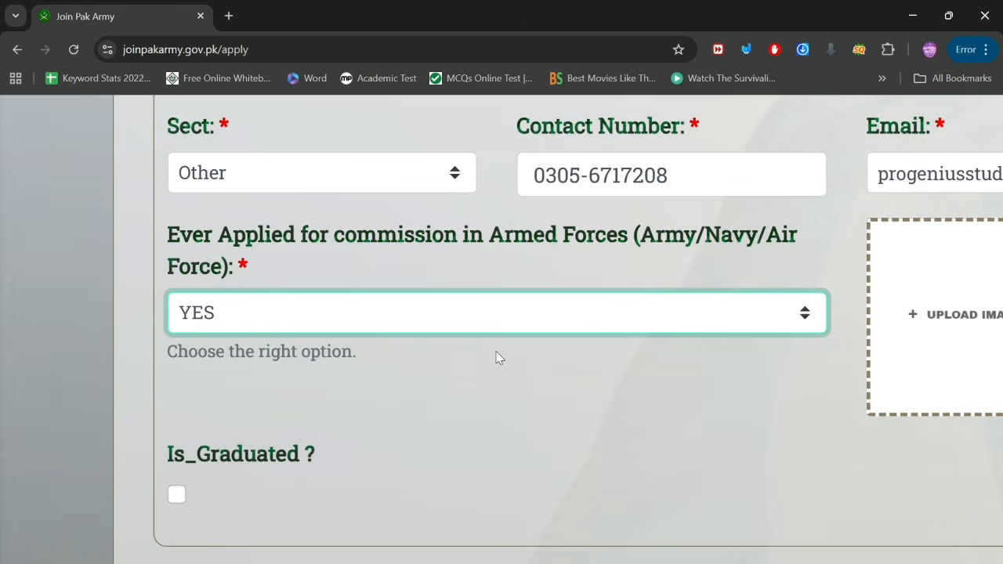
{"action": "scroll", "coordinate": [499, 358], "scroll_direction": "down", "scroll_amount": 5}
{"action": "scroll", "coordinate": [499, 358], "scroll_direction": "down", "scroll_amount": 1}
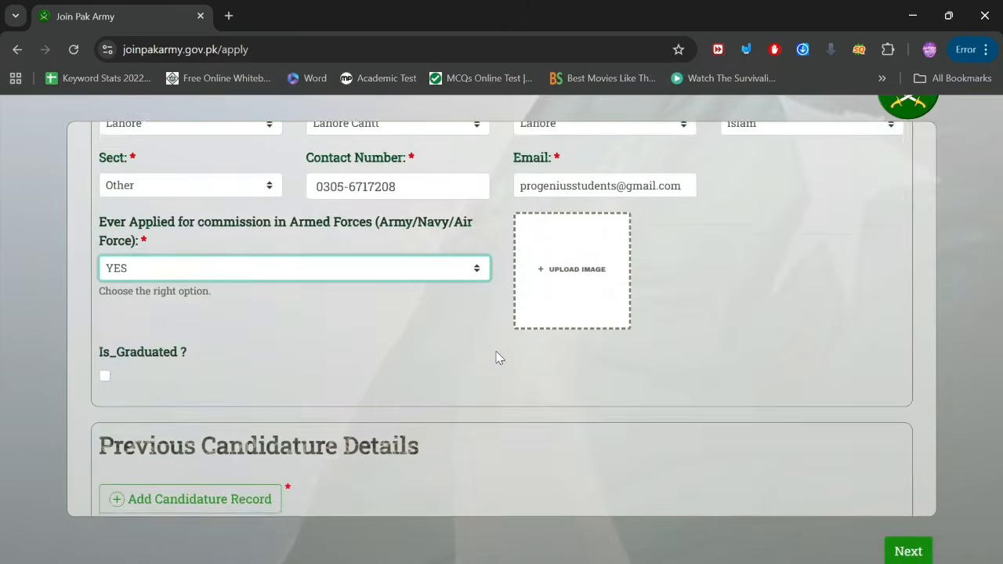
{"action": "scroll", "coordinate": [499, 358], "scroll_direction": "down", "scroll_amount": 2}
{"action": "scroll", "coordinate": [499, 358], "scroll_direction": "up", "scroll_amount": 2}
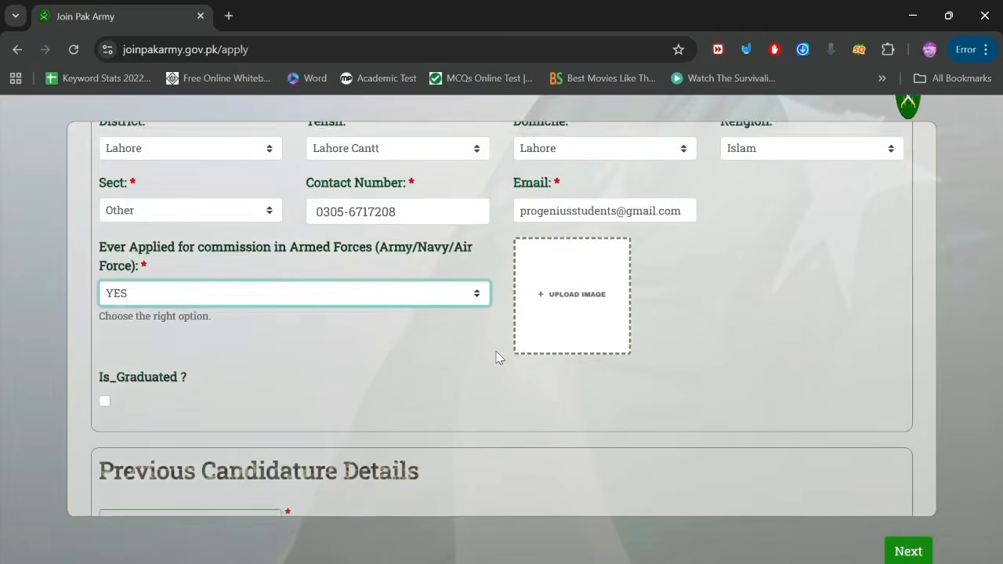
{"action": "scroll", "coordinate": [499, 358], "scroll_direction": "down", "scroll_amount": 3}
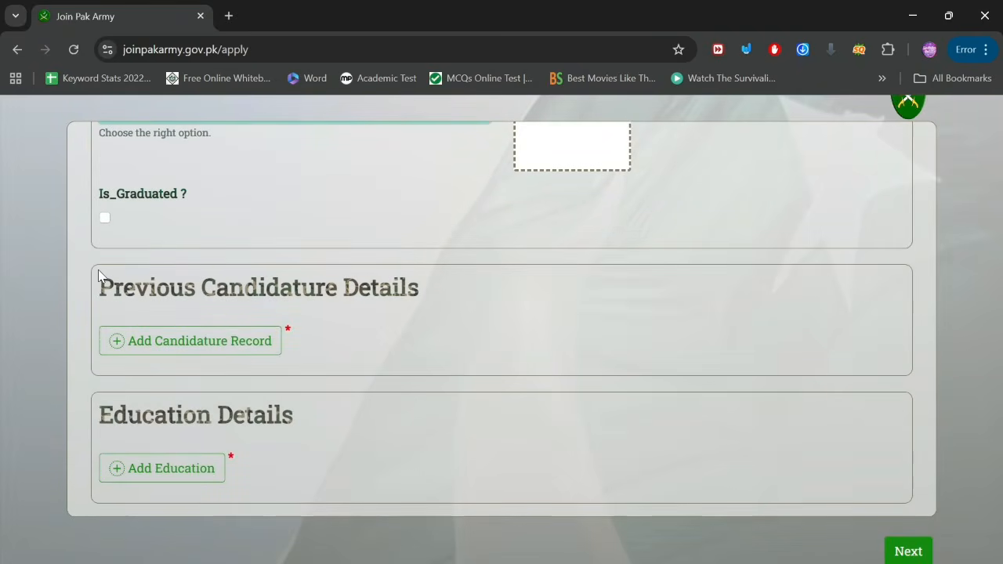
{"action": "scroll", "coordinate": [96, 281], "scroll_direction": "up", "scroll_amount": 5}
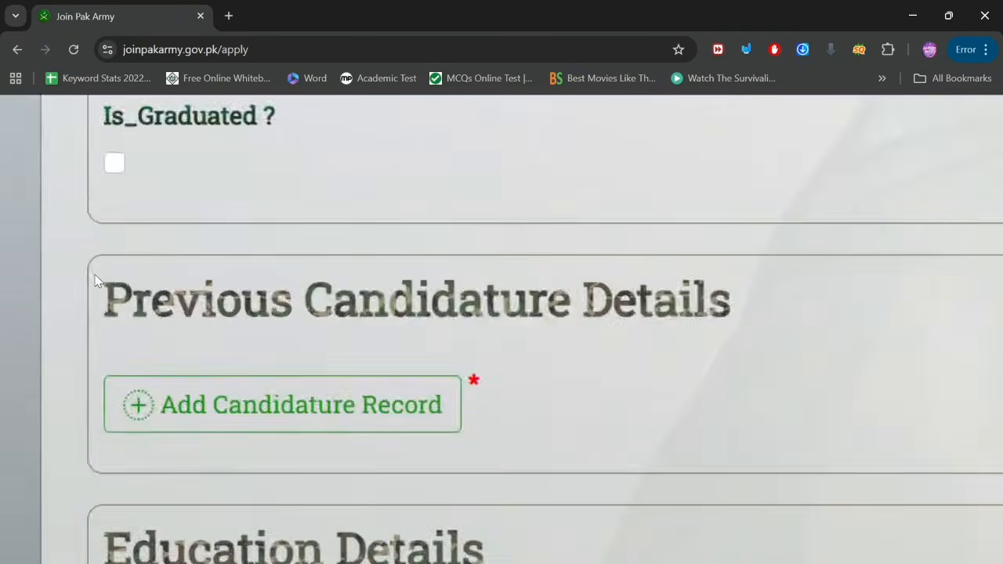
{"action": "scroll", "coordinate": [95, 281], "scroll_direction": "down", "scroll_amount": 5}
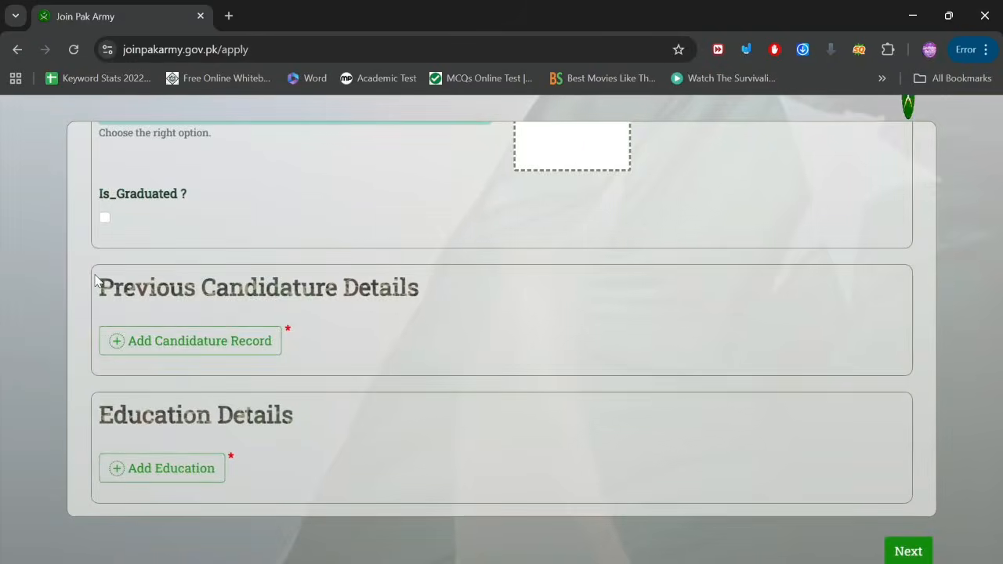
{"action": "scroll", "coordinate": [96, 281], "scroll_direction": "up", "scroll_amount": 3}
{"action": "scroll", "coordinate": [96, 280], "scroll_direction": "up", "scroll_amount": 1}
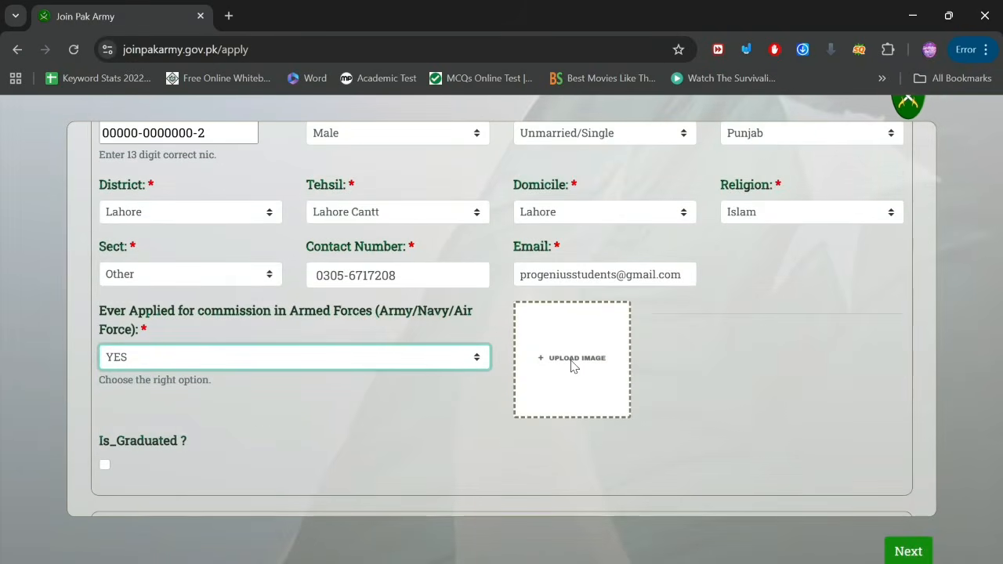
{"action": "scroll", "coordinate": [571, 365], "scroll_direction": "up", "scroll_amount": 3}
{"action": "scroll", "coordinate": [571, 365], "scroll_direction": "up", "scroll_amount": 2}
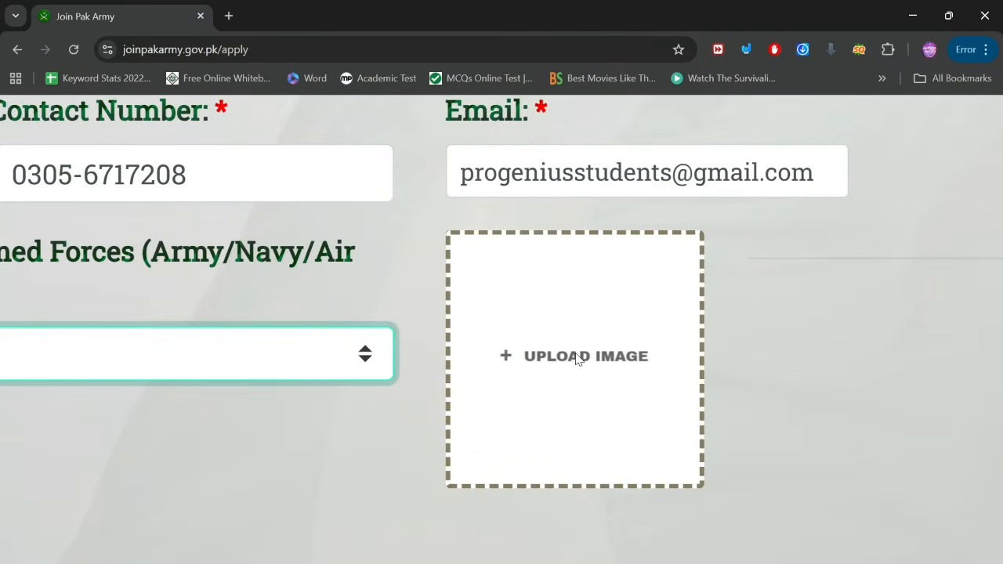
Step: Upload maxresdefault (1).jpg from the Downloads folder as the applicant's photo
{"action": "left_click", "coordinate": [576, 357]}
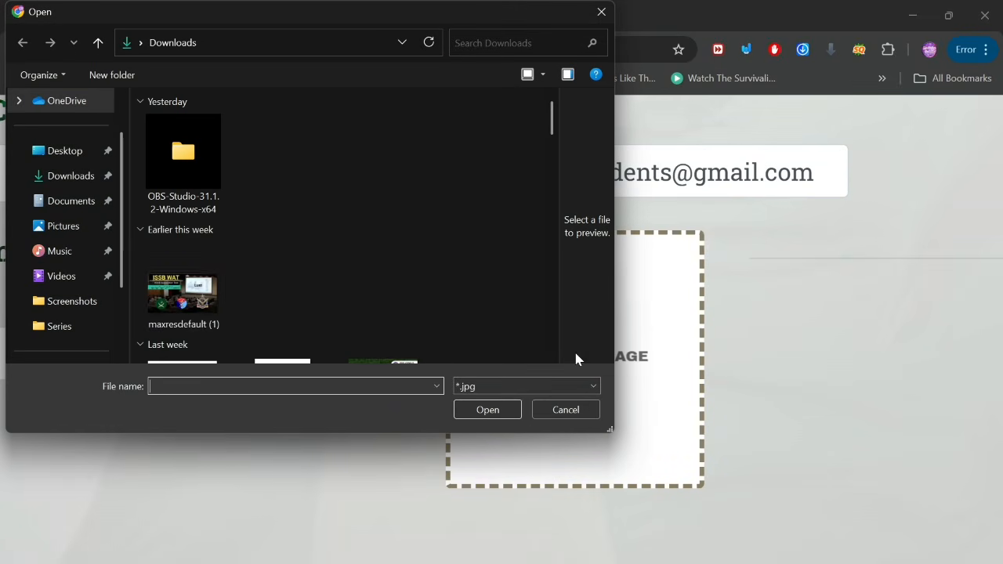
{"action": "left_click", "coordinate": [182, 288]}
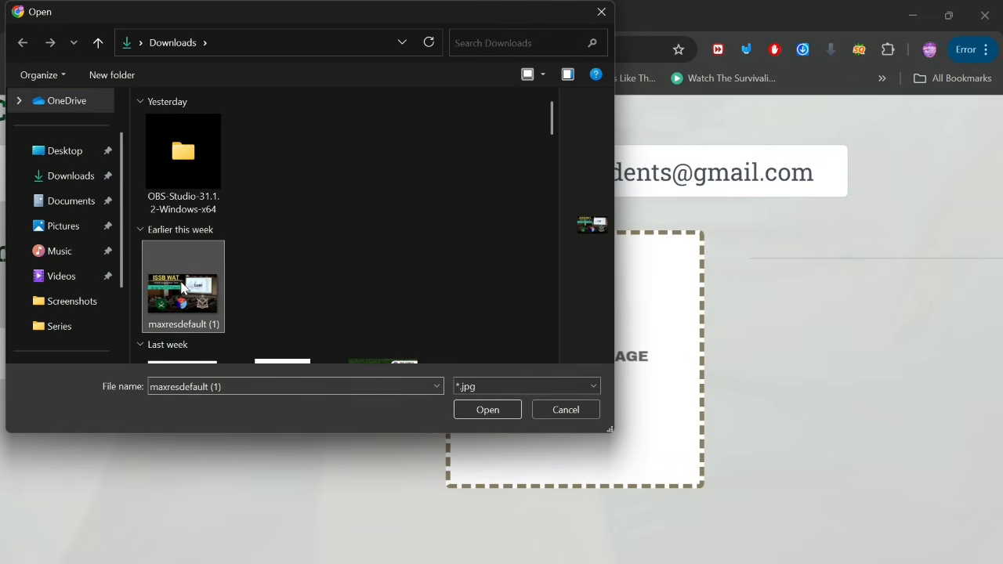
{"action": "left_click", "coordinate": [470, 410]}
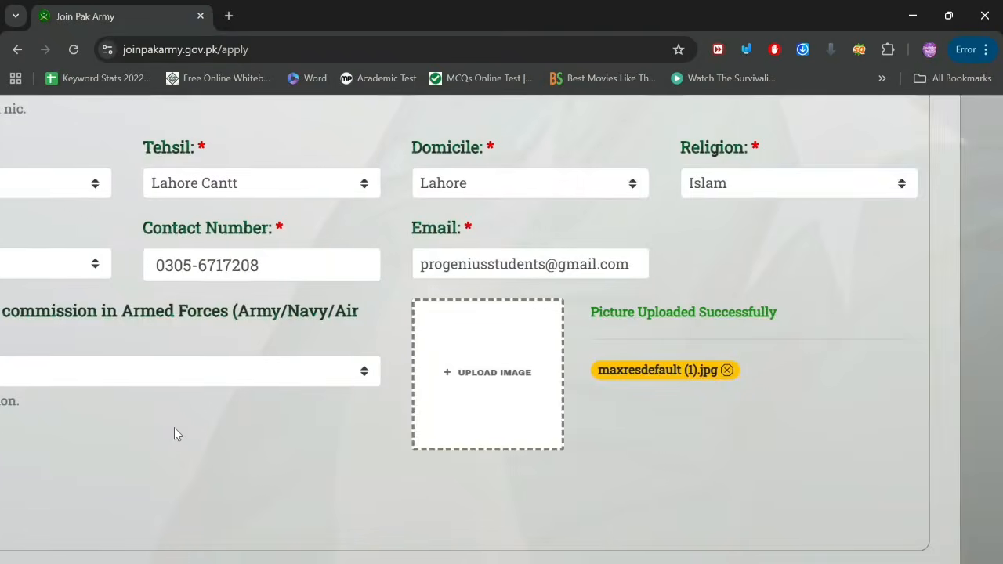
{"action": "scroll", "coordinate": [174, 427], "scroll_direction": "left", "scroll_amount": 3}
{"action": "scroll", "coordinate": [174, 427], "scroll_direction": "down", "scroll_amount": 2}
{"action": "scroll", "coordinate": [173, 427], "scroll_direction": "down", "scroll_amount": 1}
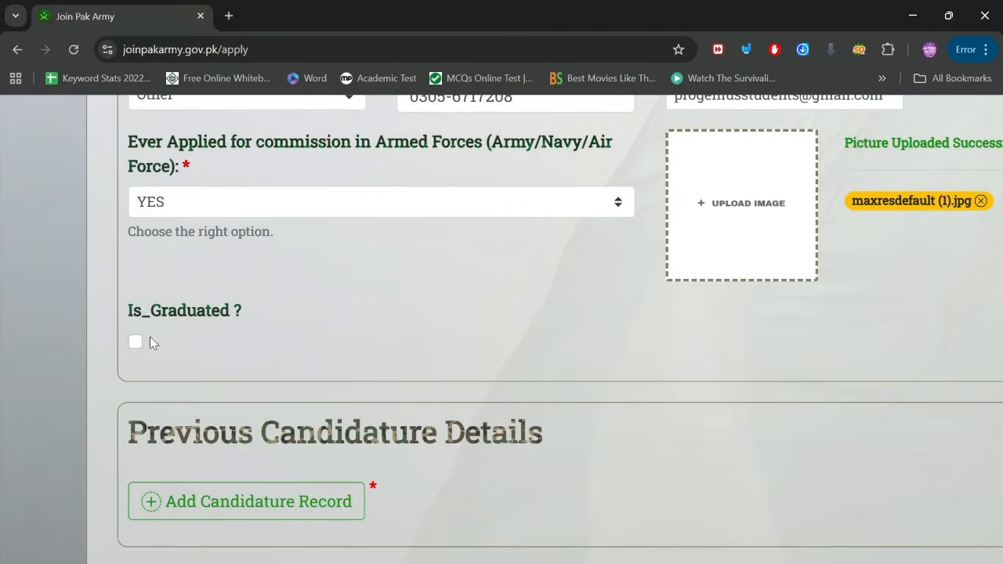
{"action": "scroll", "coordinate": [137, 316], "scroll_direction": "up", "scroll_amount": 5}
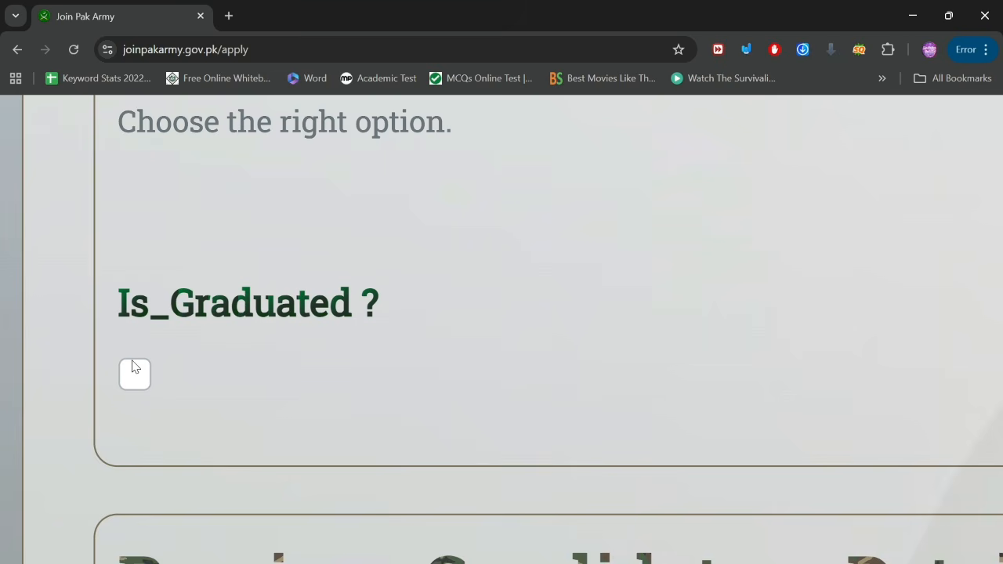
{"action": "scroll", "coordinate": [191, 369], "scroll_direction": "down", "scroll_amount": 3}
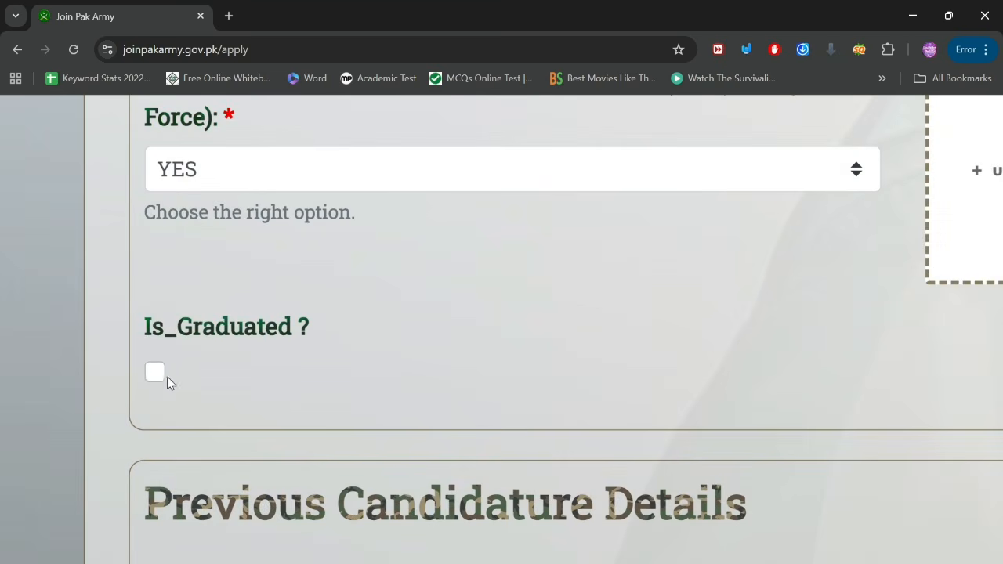
{"action": "left_click", "coordinate": [150, 379]}
{"action": "scroll", "coordinate": [224, 368], "scroll_direction": "down", "scroll_amount": 5}
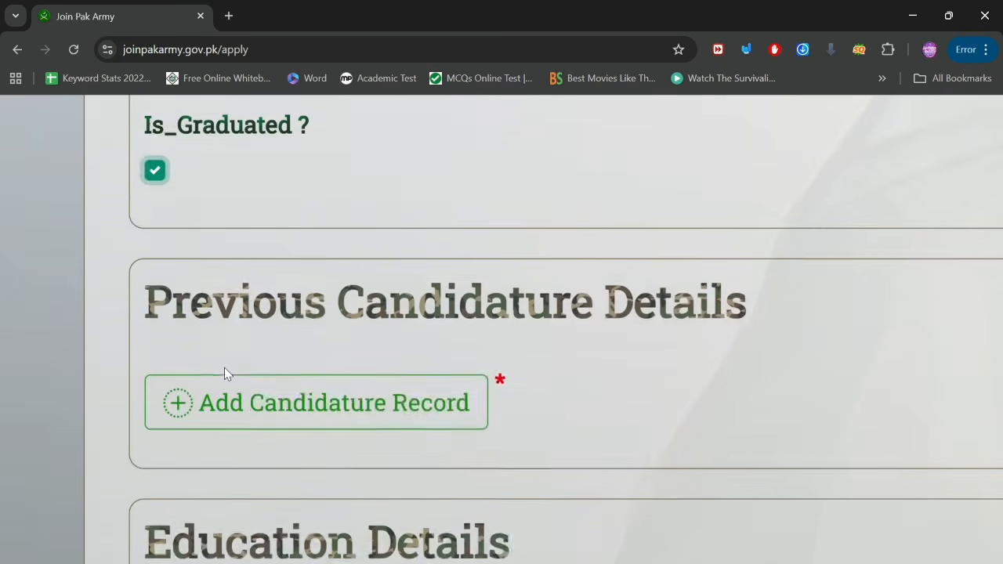
{"action": "scroll", "coordinate": [325, 342], "scroll_direction": "up", "scroll_amount": 4}
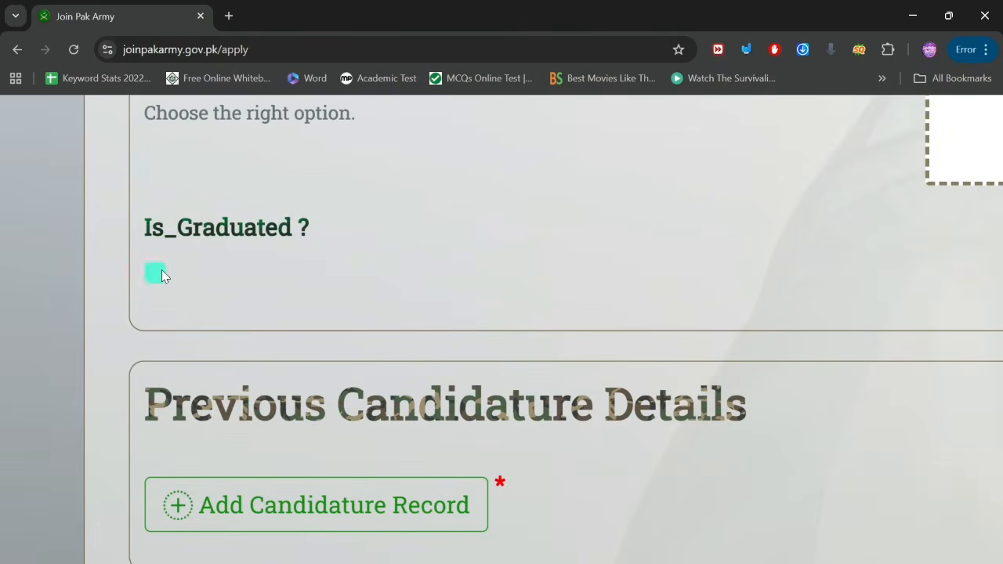
{"action": "scroll", "coordinate": [266, 333], "scroll_direction": "down", "scroll_amount": 2}
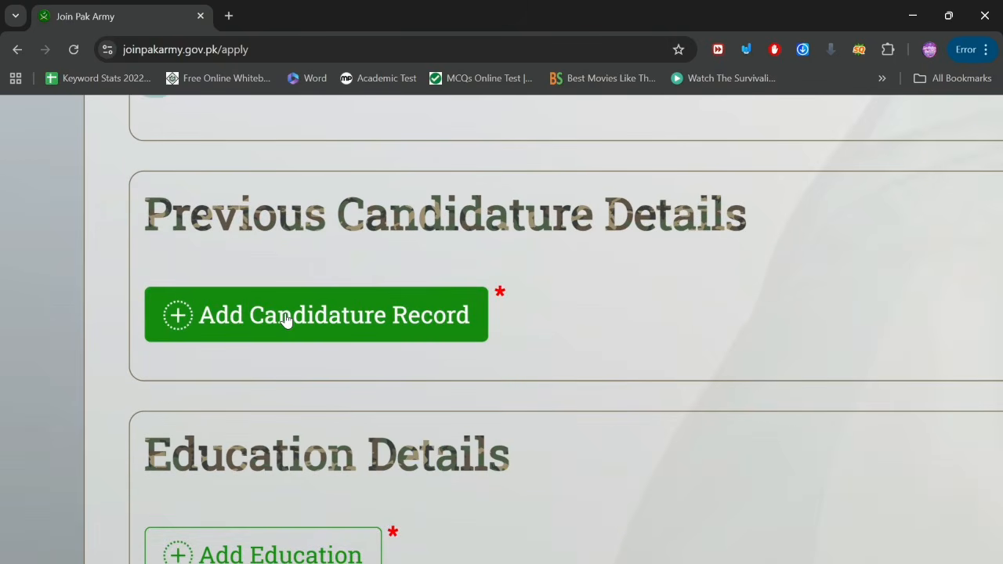
{"action": "left_click", "coordinate": [286, 318]}
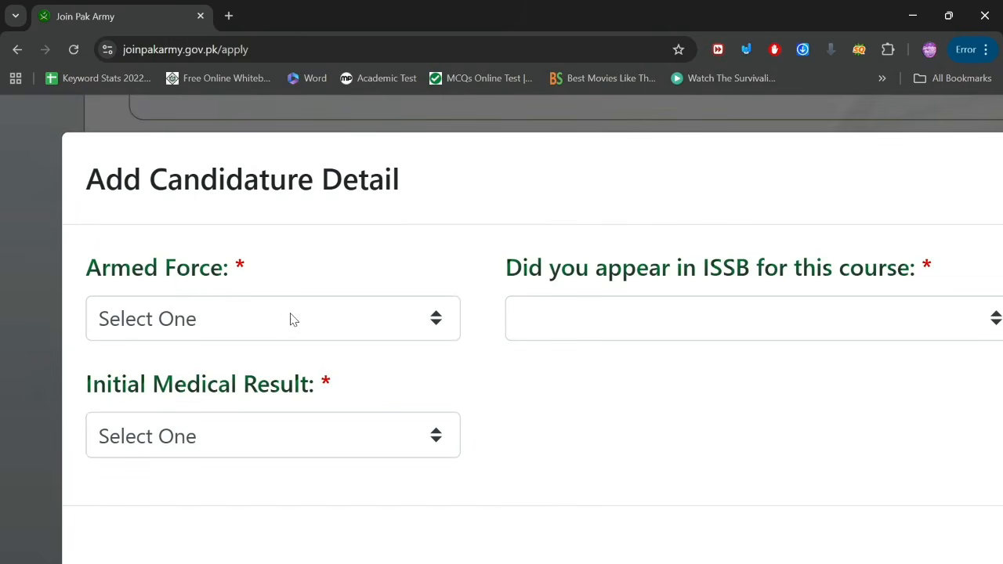
{"action": "left_click", "coordinate": [201, 315]}
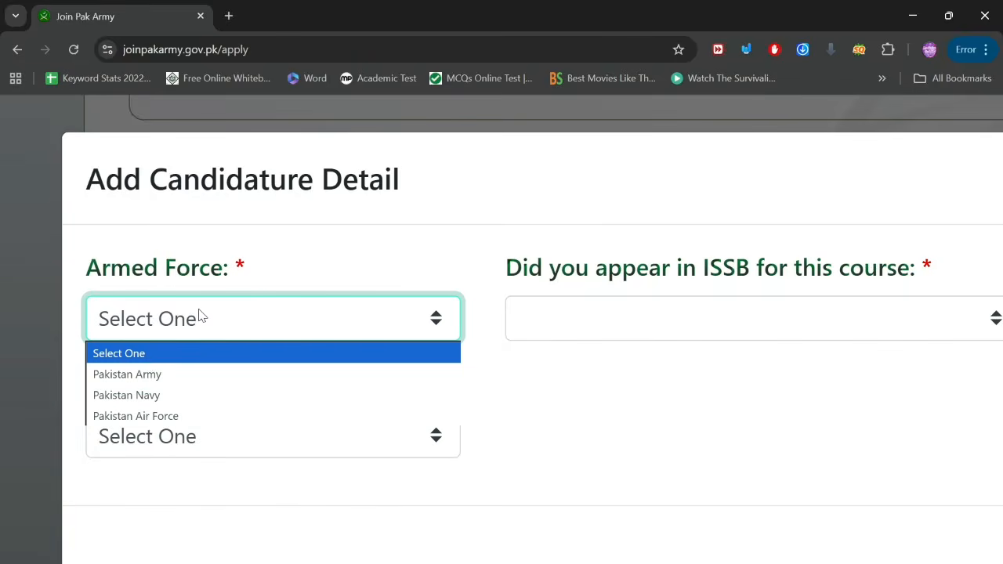
{"action": "left_click", "coordinate": [149, 374]}
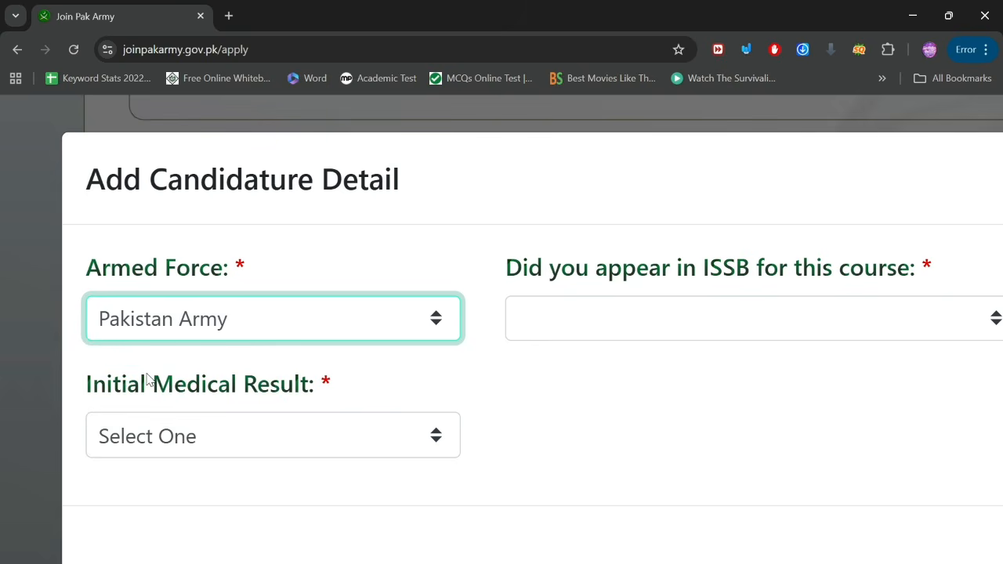
{"action": "left_click", "coordinate": [619, 321]}
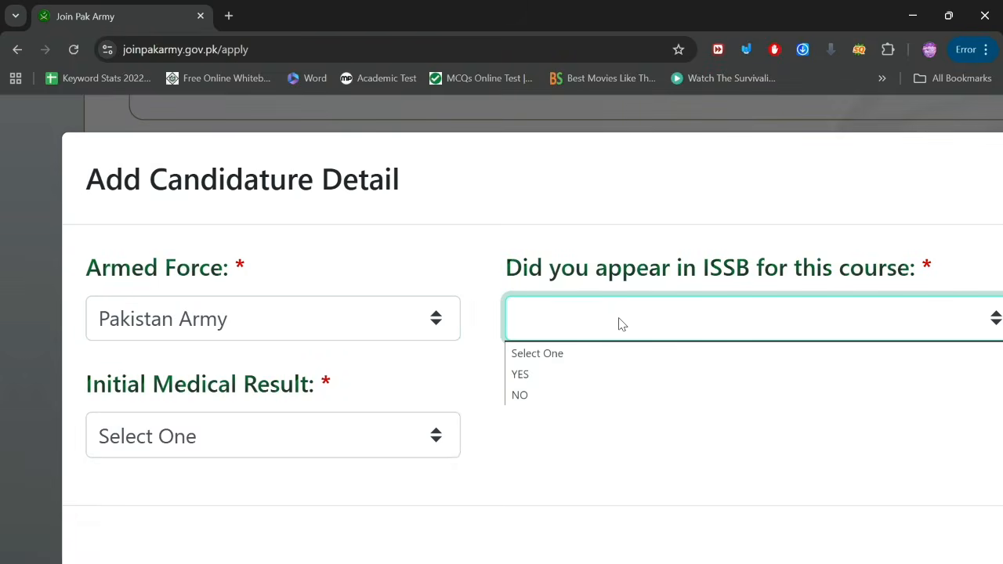
{"action": "left_click", "coordinate": [524, 394]}
{"action": "left_click", "coordinate": [290, 440]}
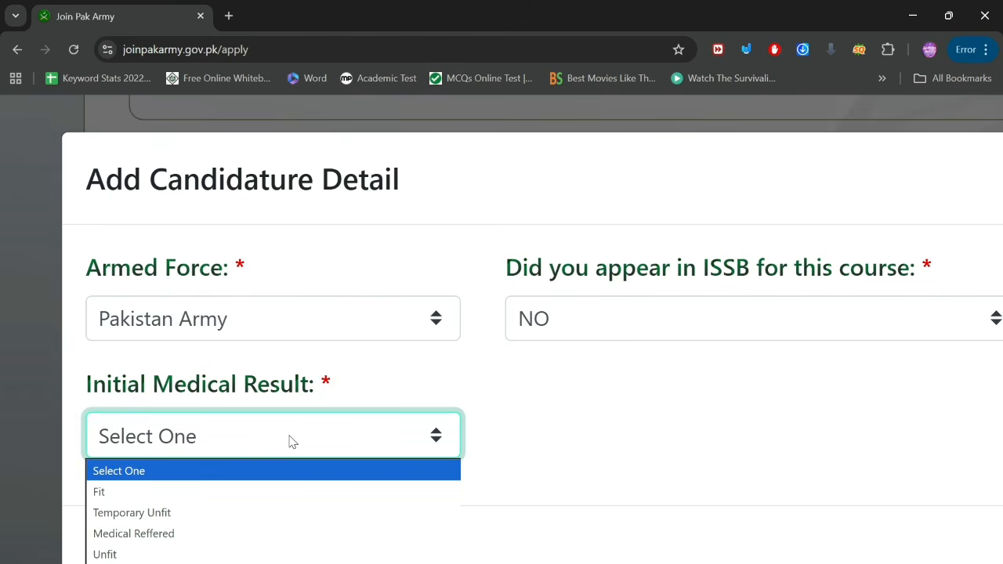
{"action": "left_click", "coordinate": [136, 492]}
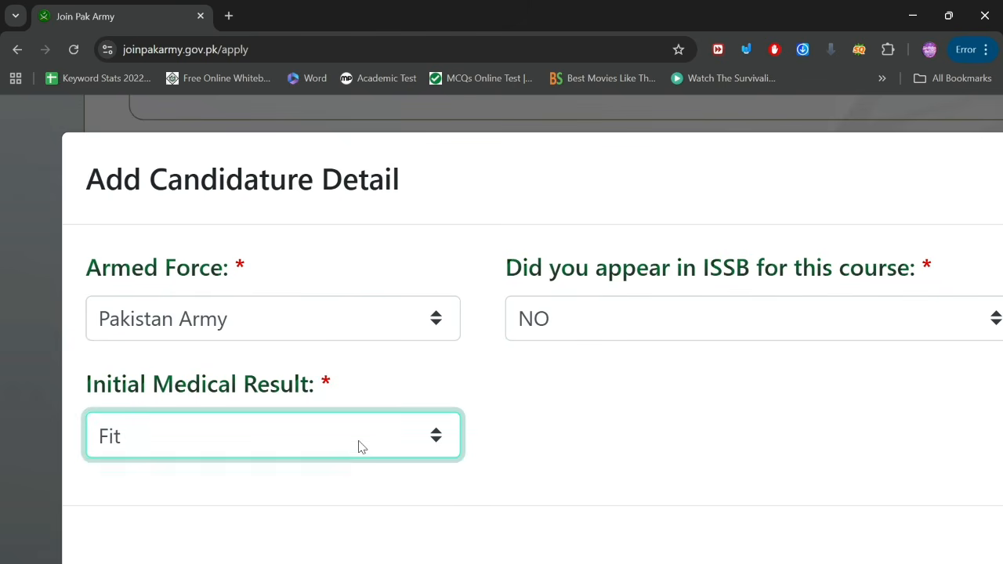
{"action": "scroll", "coordinate": [358, 441], "scroll_direction": "down", "scroll_amount": 5}
{"action": "scroll", "coordinate": [822, 338], "scroll_direction": "down", "scroll_amount": 1}
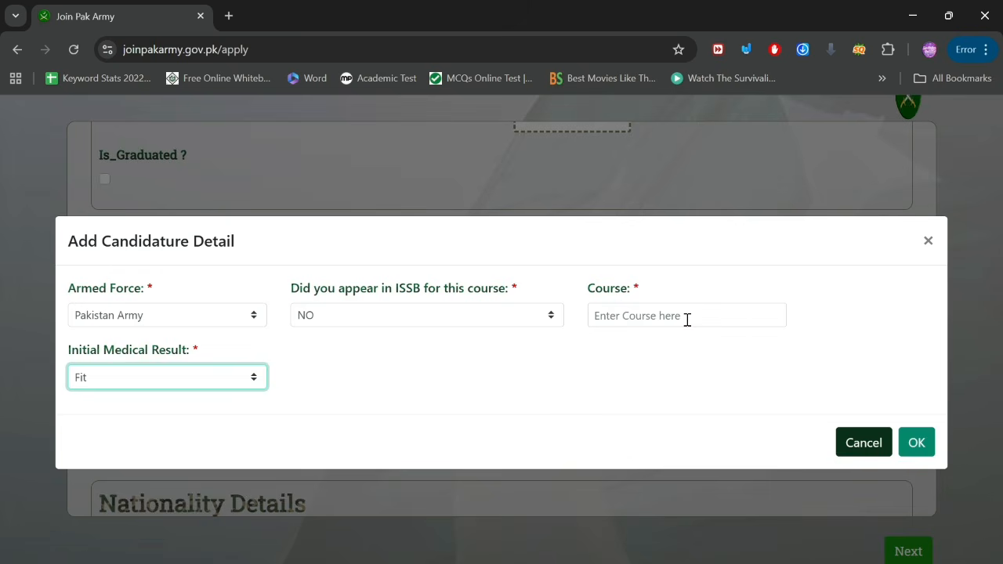
{"action": "left_click", "coordinate": [687, 317]}
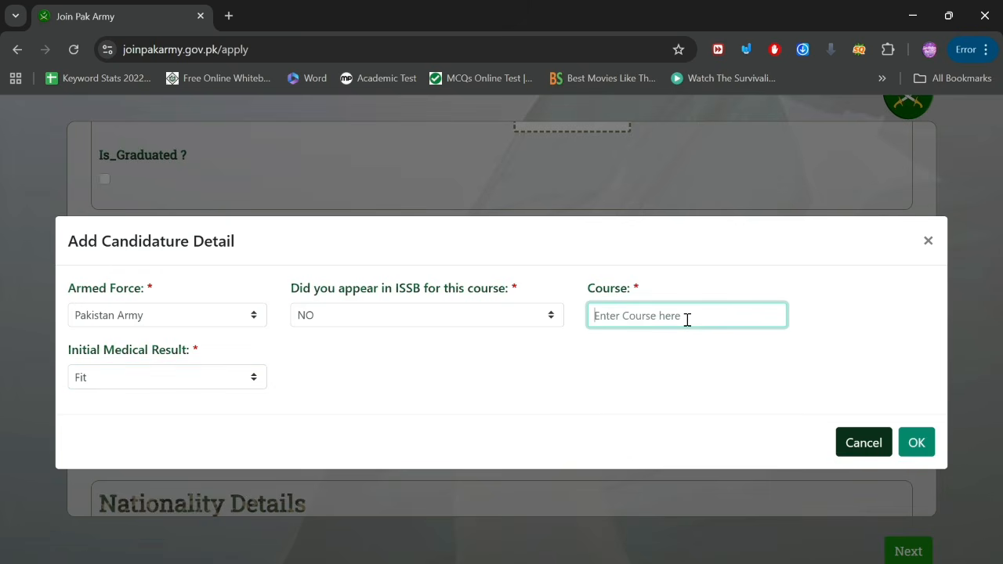
{"action": "left_click", "coordinate": [860, 446]}
{"action": "scroll", "coordinate": [294, 399], "scroll_direction": "up", "scroll_amount": 3}
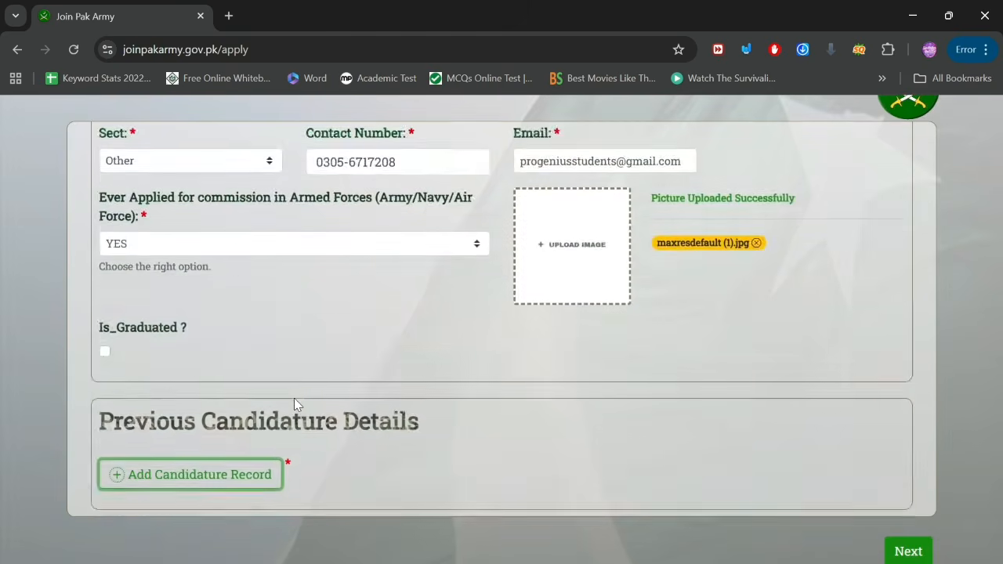
Step: Change 'Ever Applied for commission in Armed Forces' from YES to NO
{"action": "scroll", "coordinate": [294, 398], "scroll_direction": "up", "scroll_amount": 3}
{"action": "scroll", "coordinate": [294, 403], "scroll_direction": "up", "scroll_amount": 5}
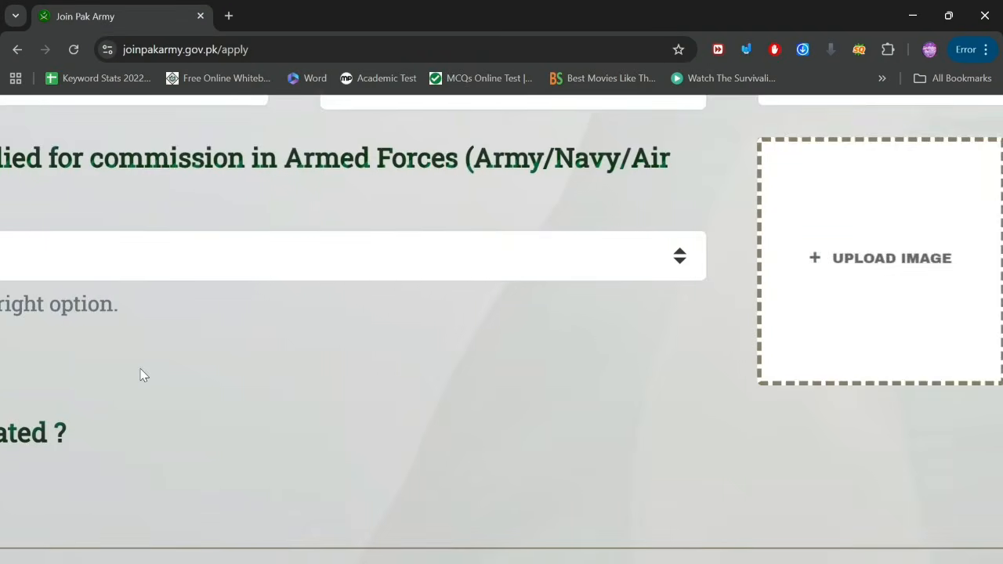
{"action": "scroll", "coordinate": [143, 375], "scroll_direction": "left", "scroll_amount": 3}
{"action": "scroll", "coordinate": [536, 346], "scroll_direction": "right", "scroll_amount": 1}
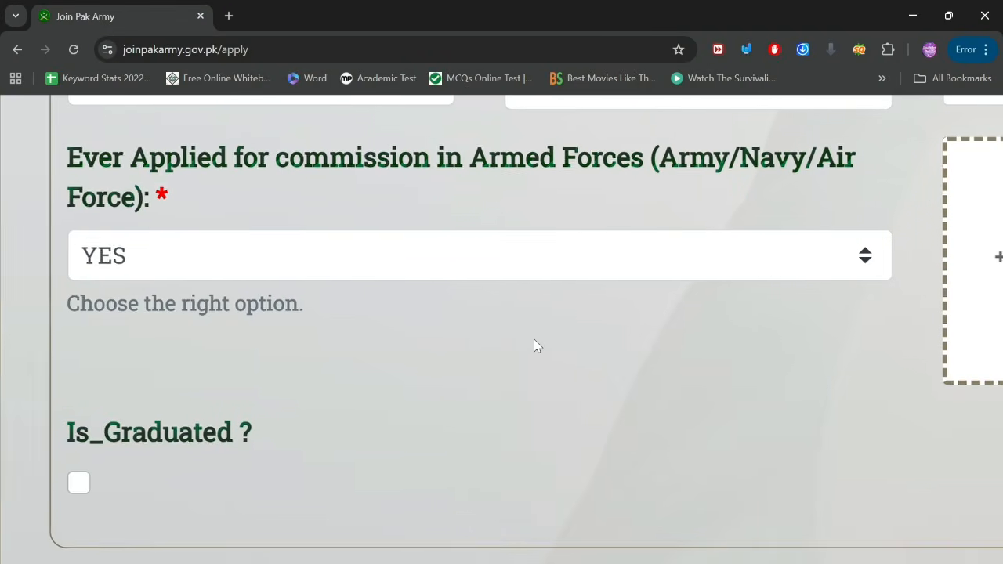
{"action": "left_click", "coordinate": [869, 253]}
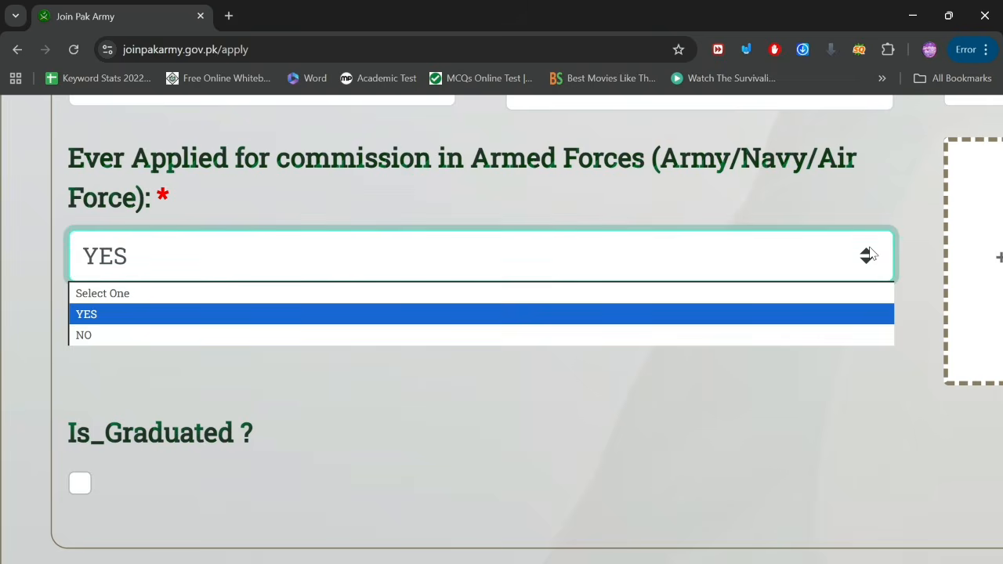
{"action": "left_click", "coordinate": [128, 336]}
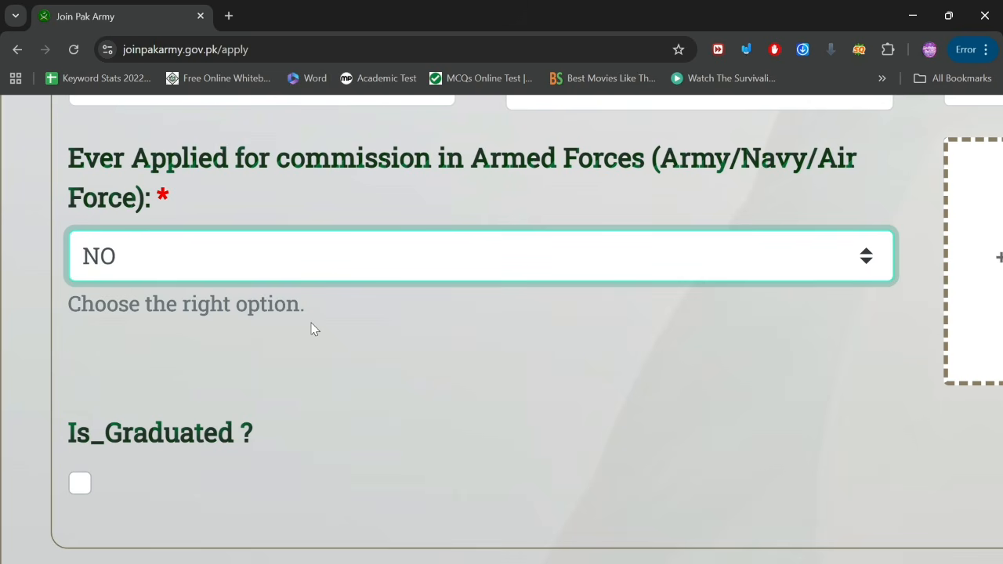
{"action": "scroll", "coordinate": [311, 322], "scroll_direction": "down", "scroll_amount": 5}
{"action": "scroll", "coordinate": [311, 322], "scroll_direction": "down", "scroll_amount": 1}
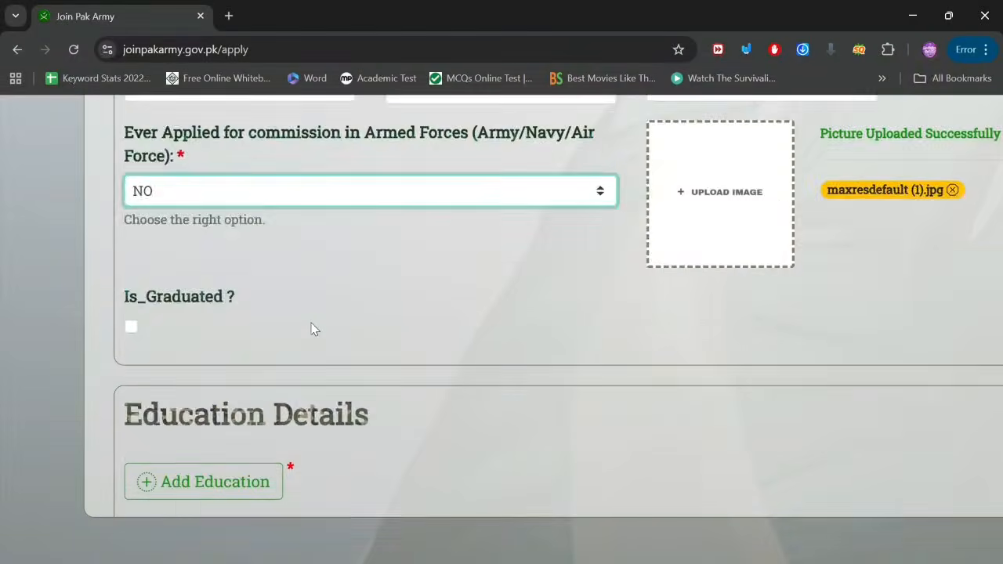
{"action": "scroll", "coordinate": [311, 329], "scroll_direction": "down", "scroll_amount": 3}
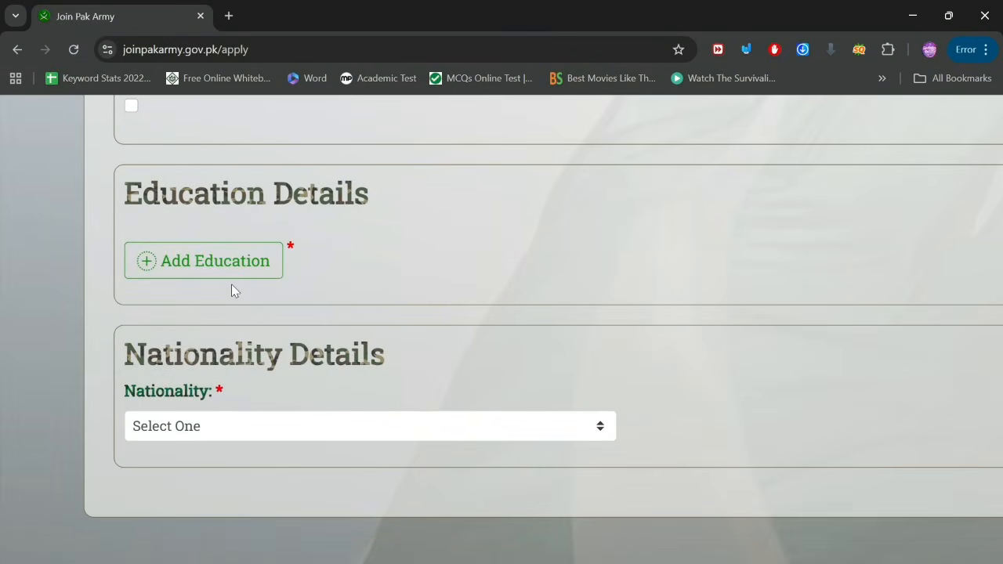
Step: Add an education record with Qualification Type Matric, discipline Bio and institute 'school'
{"action": "left_click", "coordinate": [161, 264]}
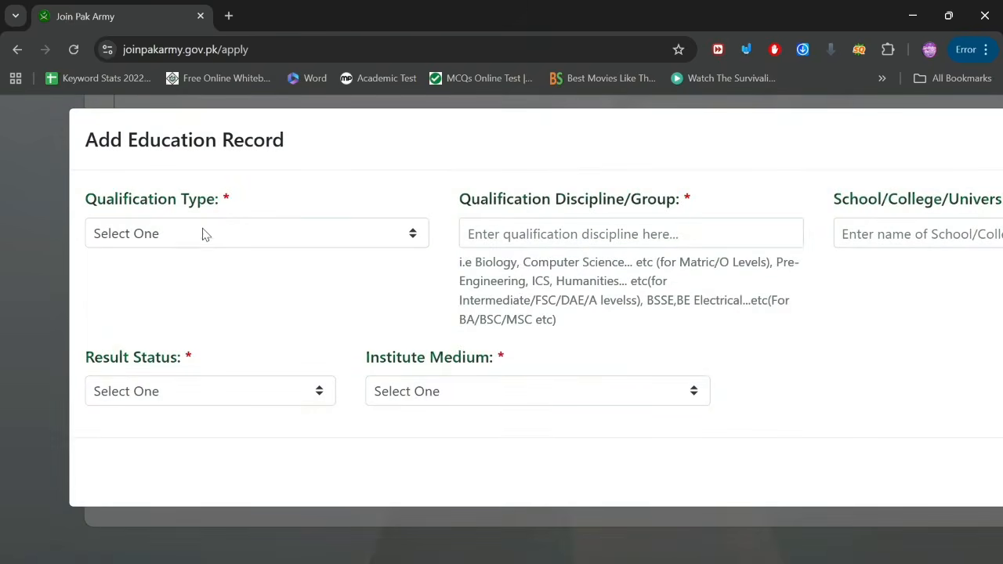
{"action": "left_click", "coordinate": [202, 235]}
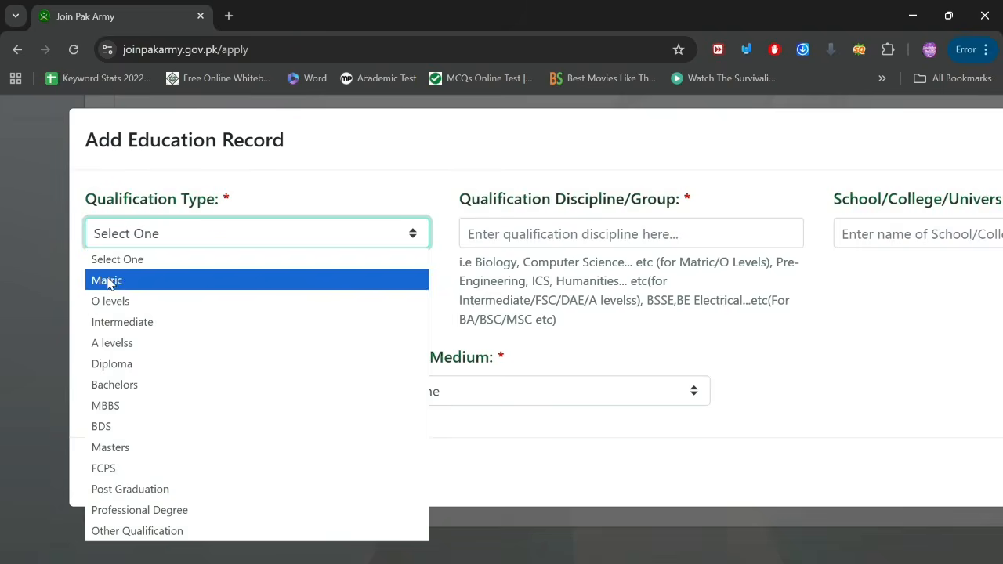
{"action": "left_click", "coordinate": [107, 280]}
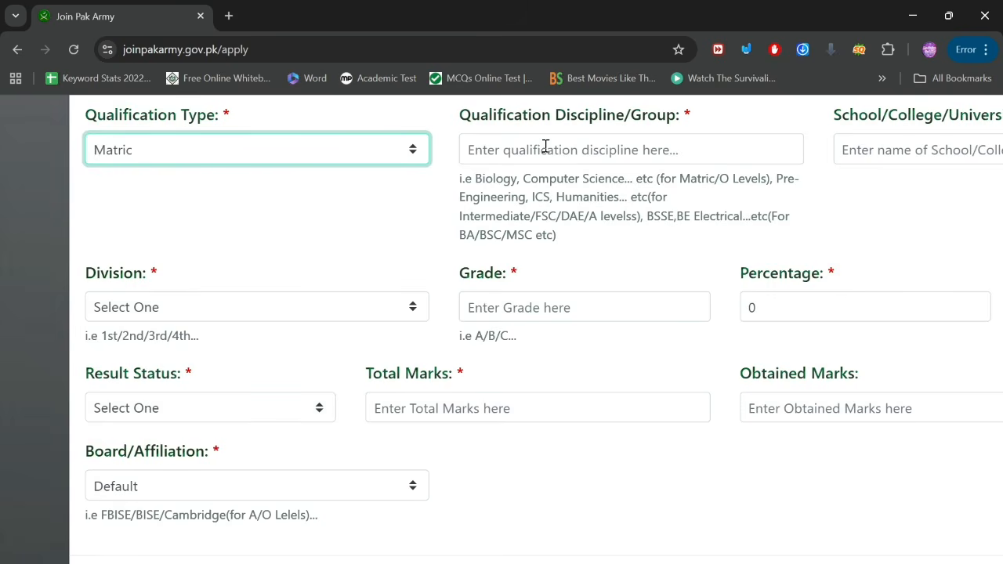
{"action": "scroll", "coordinate": [545, 147], "scroll_direction": "up", "scroll_amount": 3}
{"action": "left_click", "coordinate": [494, 215]}
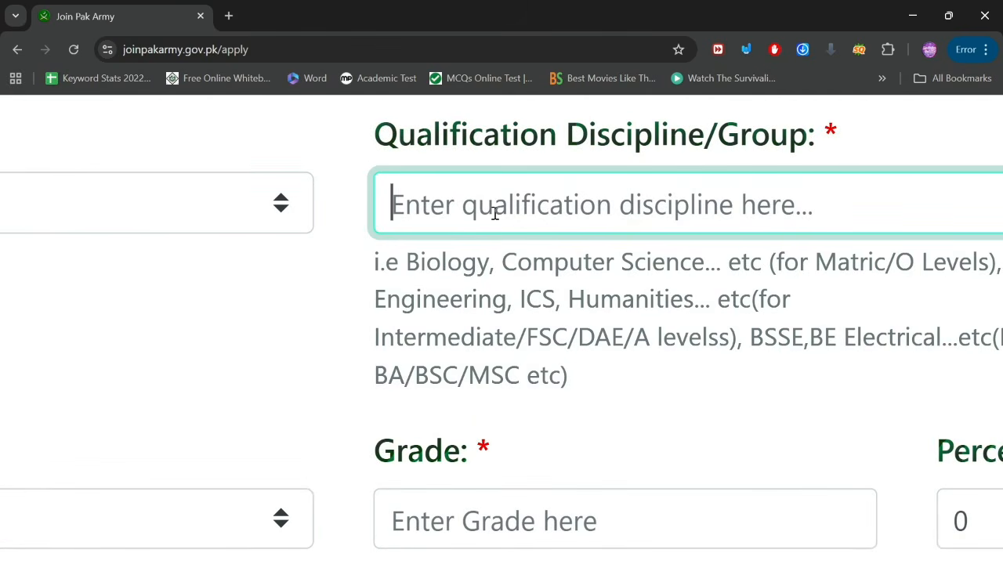
{"action": "type", "text": "Bio"}
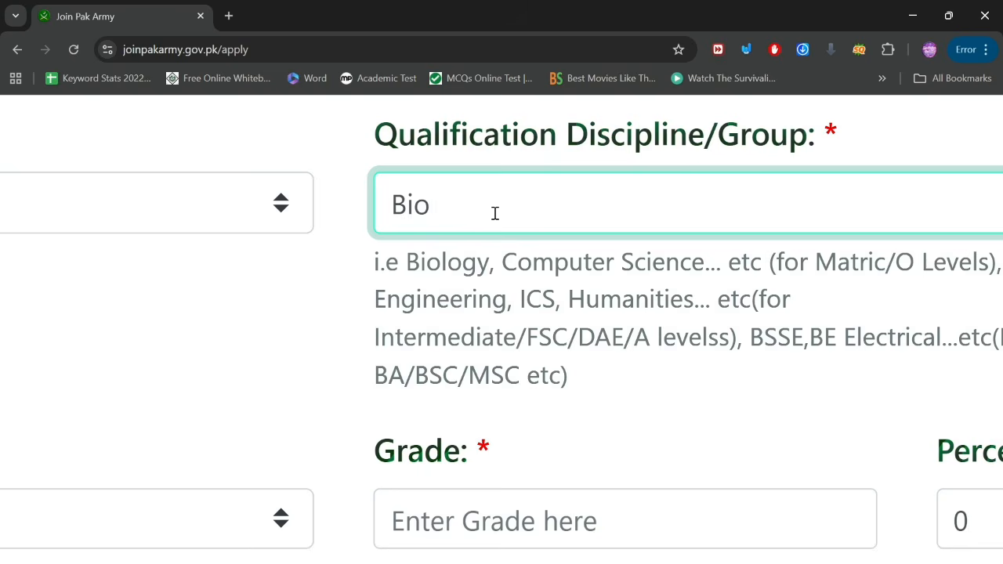
{"action": "scroll", "coordinate": [494, 214], "scroll_direction": "down", "scroll_amount": 3}
{"action": "scroll", "coordinate": [494, 213], "scroll_direction": "down", "scroll_amount": 1}
{"action": "scroll", "coordinate": [879, 217], "scroll_direction": "right", "scroll_amount": 2}
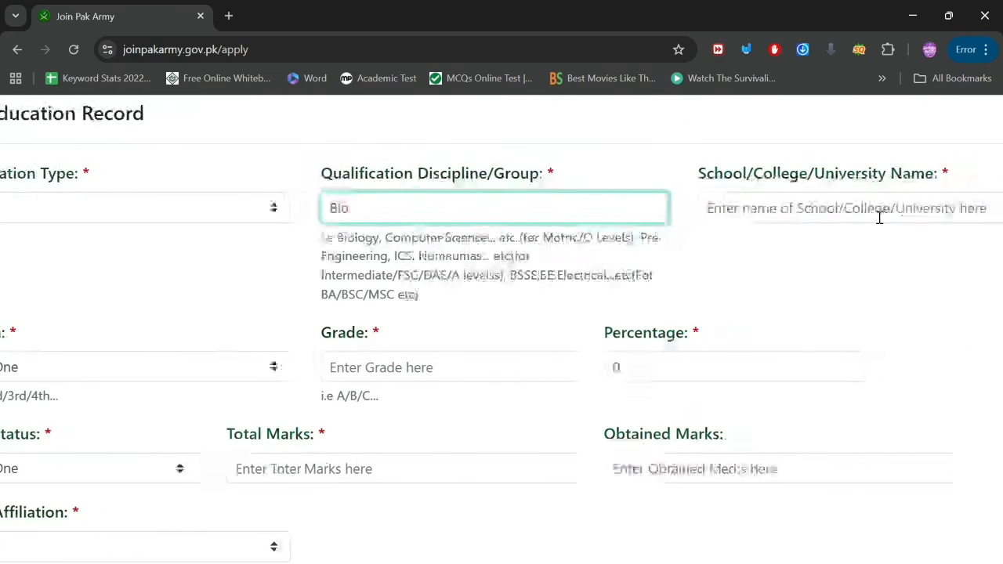
{"action": "left_click", "coordinate": [862, 214]}
{"action": "type", "text": "school"}
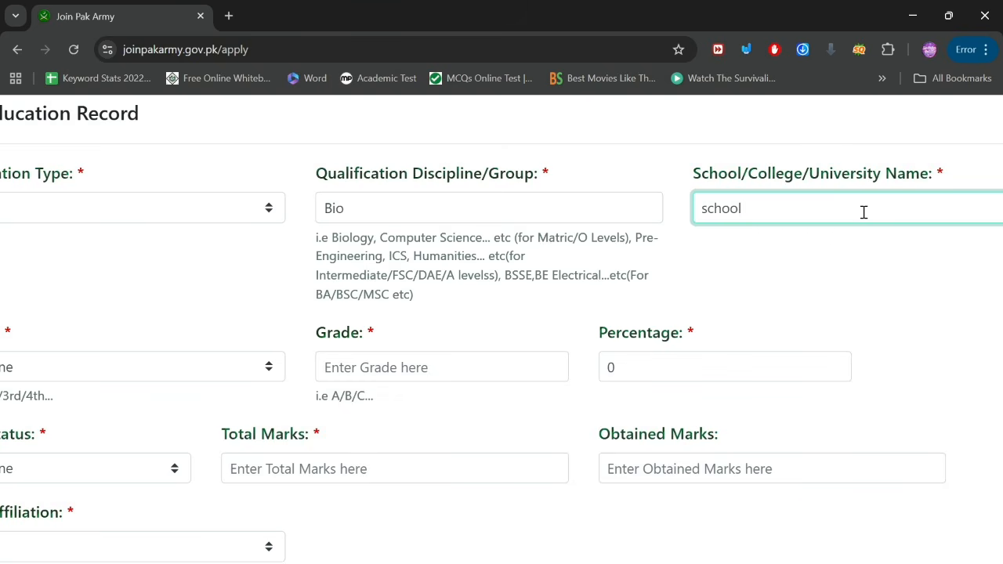
{"action": "scroll", "coordinate": [863, 211], "scroll_direction": "left", "scroll_amount": 2}
Step: Set the Matric record's Division to 1st, Grade to A and Percentage to 88
{"action": "scroll", "coordinate": [153, 378], "scroll_direction": "up", "scroll_amount": 5}
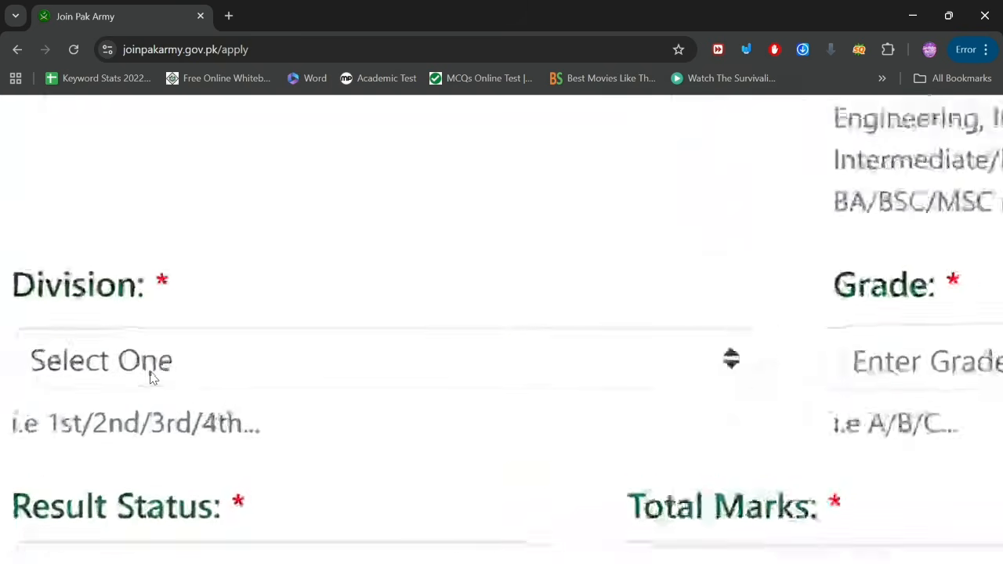
{"action": "left_click", "coordinate": [208, 378]}
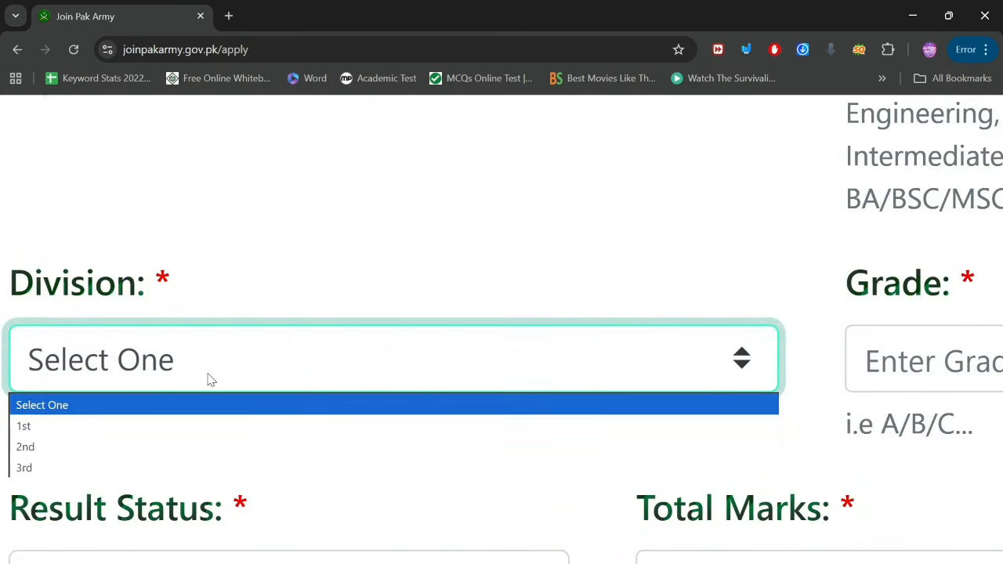
{"action": "left_click", "coordinate": [68, 427]}
{"action": "scroll", "coordinate": [564, 381], "scroll_direction": "right", "scroll_amount": 7}
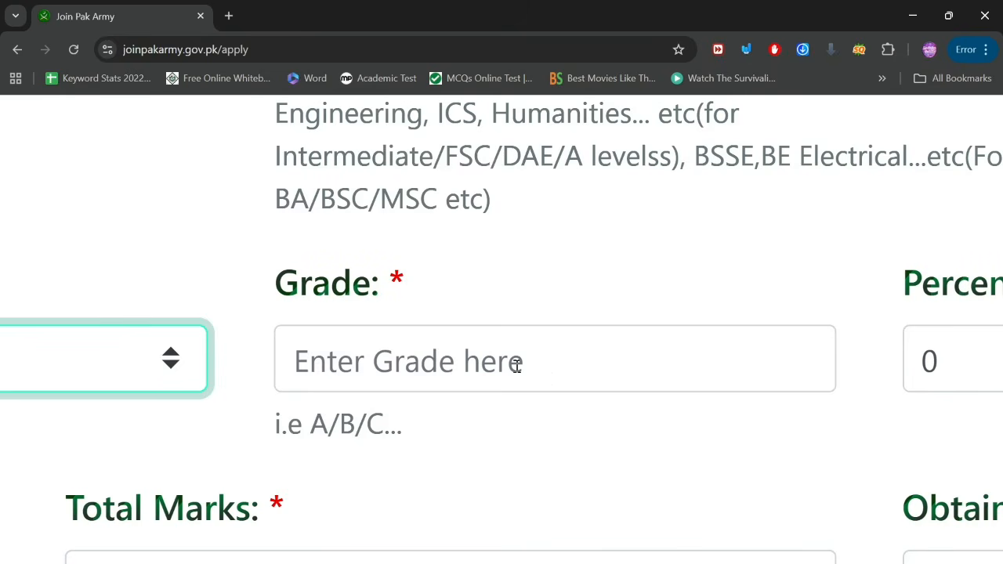
{"action": "left_click", "coordinate": [517, 366]}
{"action": "type", "text": "A"}
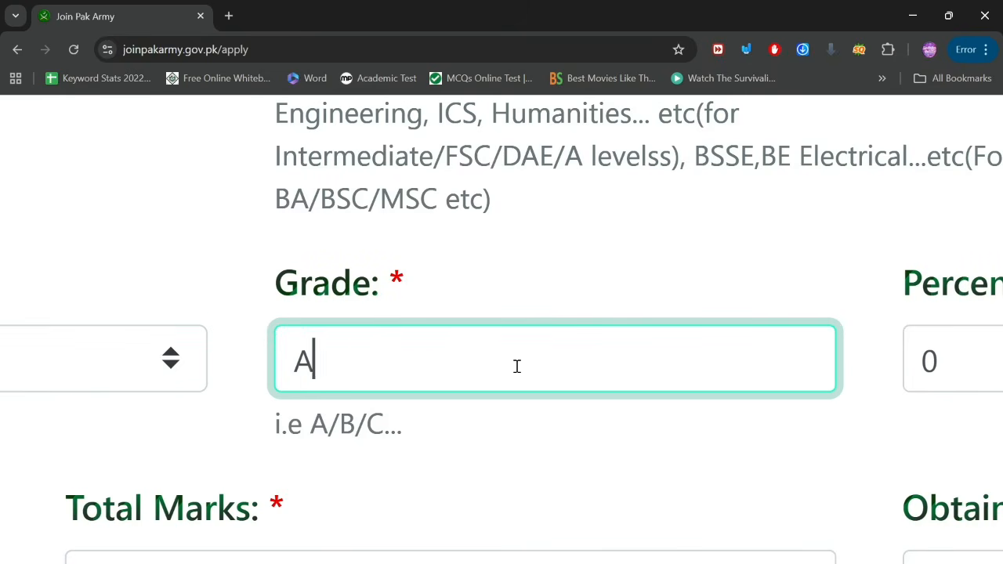
{"action": "scroll", "coordinate": [517, 366], "scroll_direction": "right", "scroll_amount": 6}
{"action": "left_click", "coordinate": [577, 363]}
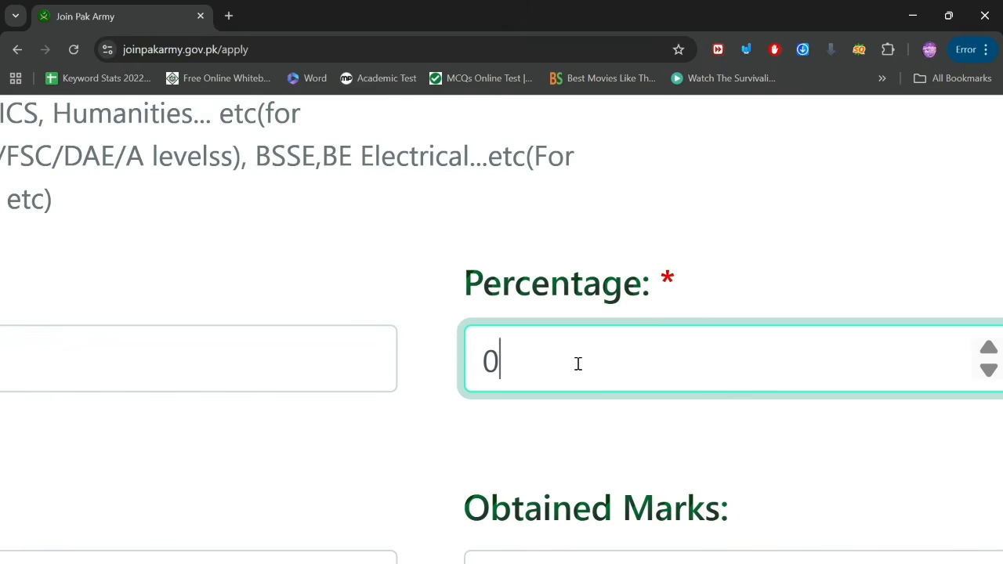
{"action": "key", "text": "BackSpace"}
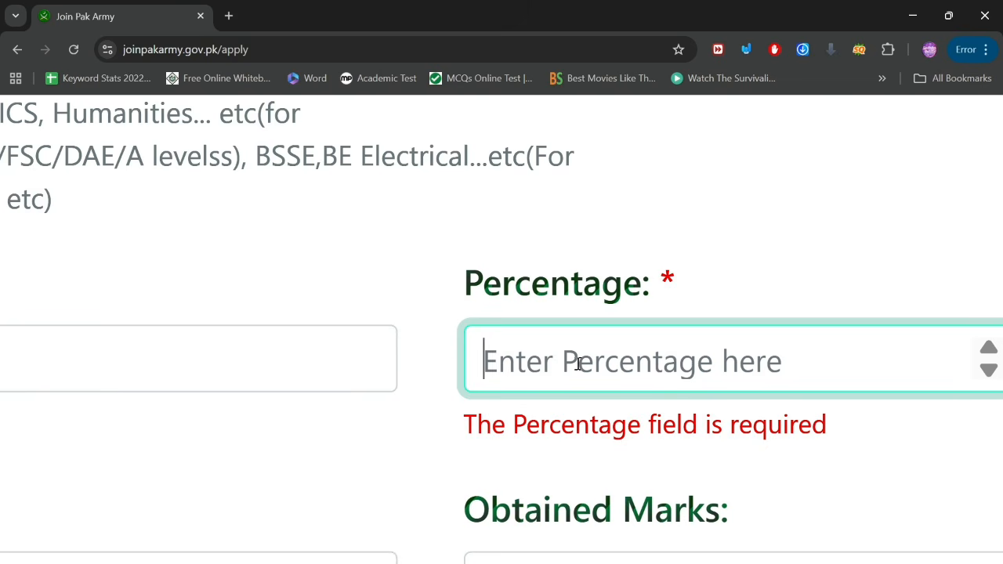
{"action": "type", "text": "88"}
Step: Set Result Status to Pass, Total Marks 1100 and Obtained Marks 971
{"action": "scroll", "coordinate": [577, 364], "scroll_direction": "left", "scroll_amount": 10}
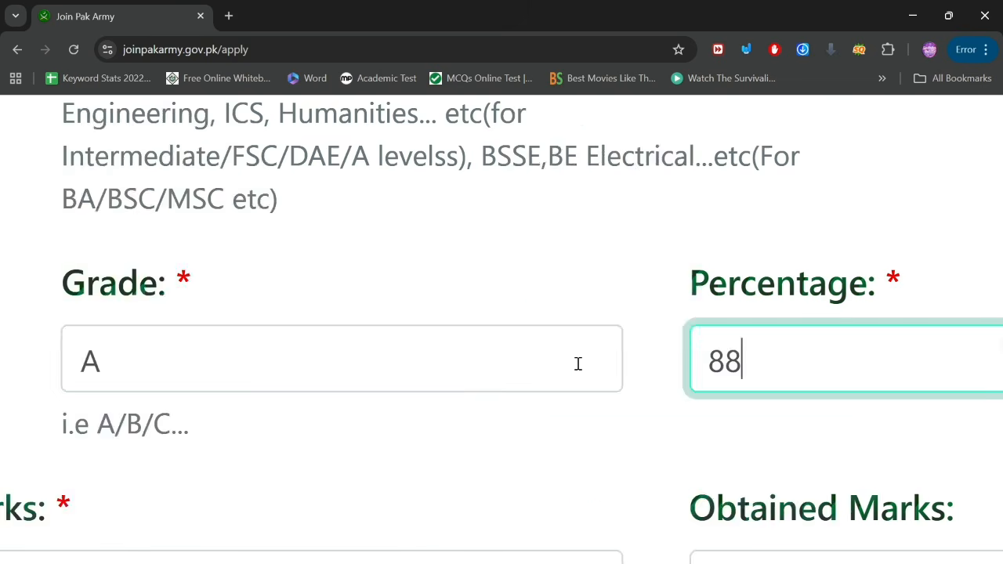
{"action": "scroll", "coordinate": [578, 363], "scroll_direction": "down", "scroll_amount": 1}
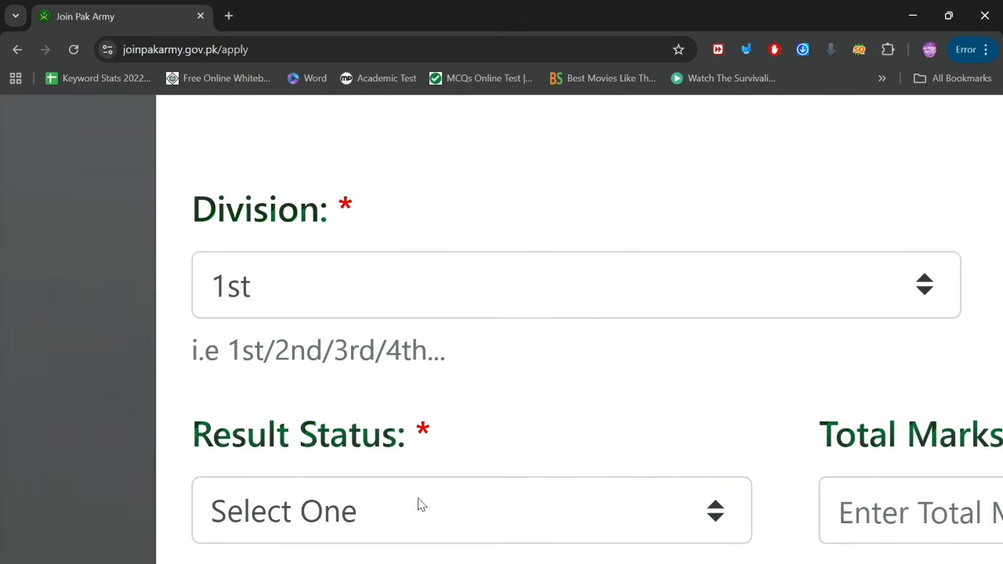
{"action": "left_click", "coordinate": [394, 530]}
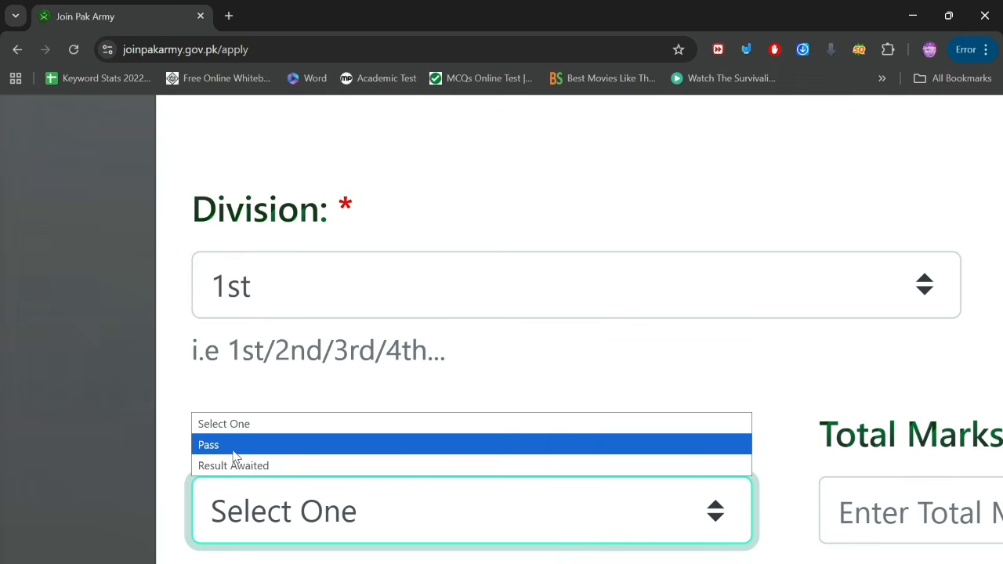
{"action": "left_click", "coordinate": [235, 445]}
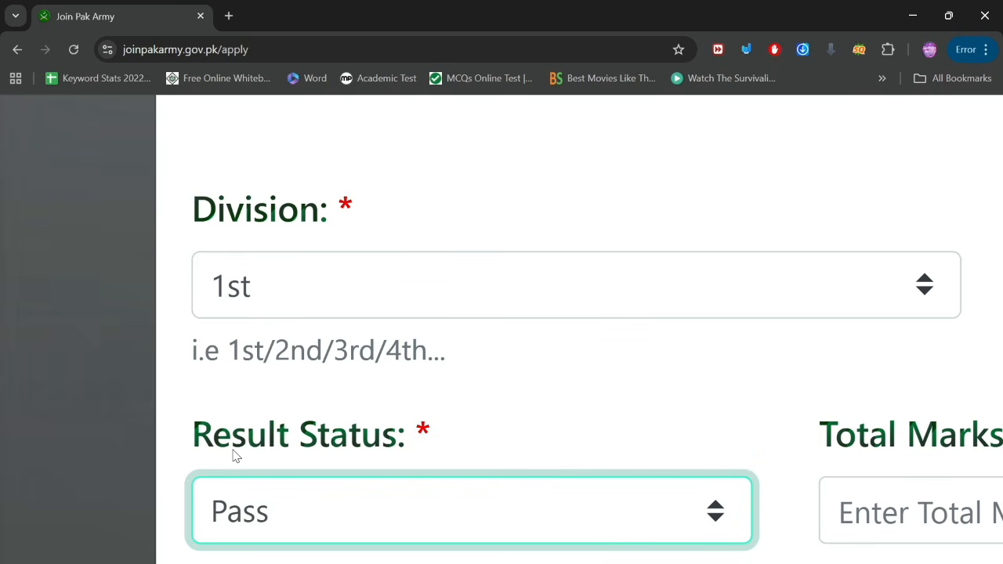
{"action": "scroll", "coordinate": [575, 464], "scroll_direction": "right", "scroll_amount": 5}
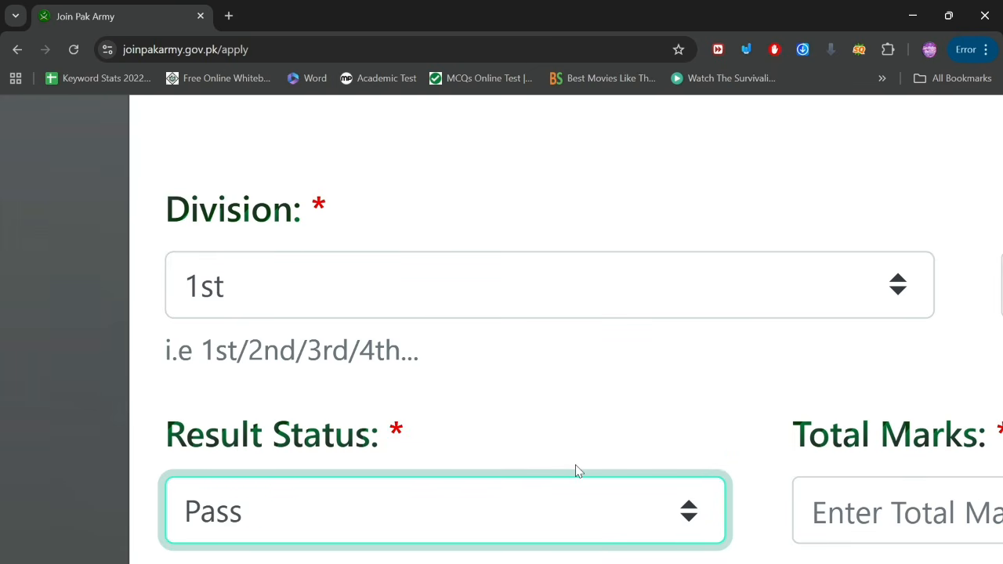
{"action": "scroll", "coordinate": [574, 465], "scroll_direction": "right", "scroll_amount": 2}
{"action": "scroll", "coordinate": [575, 464], "scroll_direction": "down", "scroll_amount": 3}
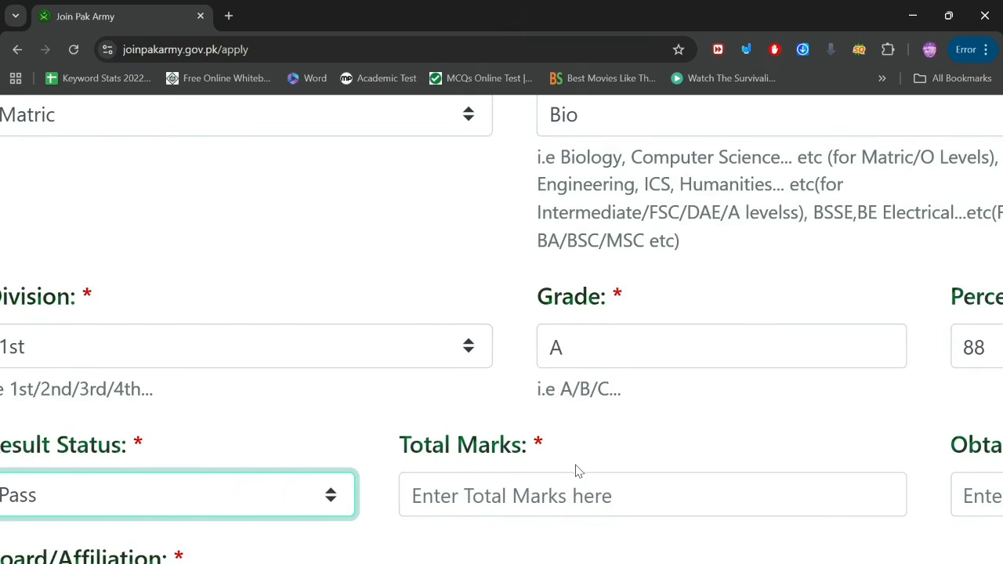
{"action": "left_click", "coordinate": [461, 502]}
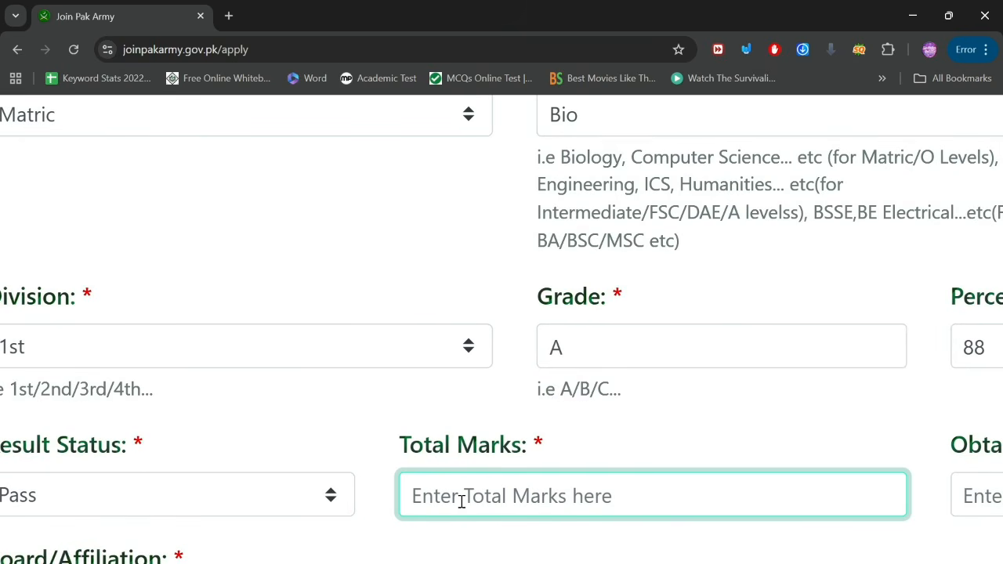
{"action": "type", "text": "1100"}
{"action": "scroll", "coordinate": [461, 502], "scroll_direction": "right", "scroll_amount": 5}
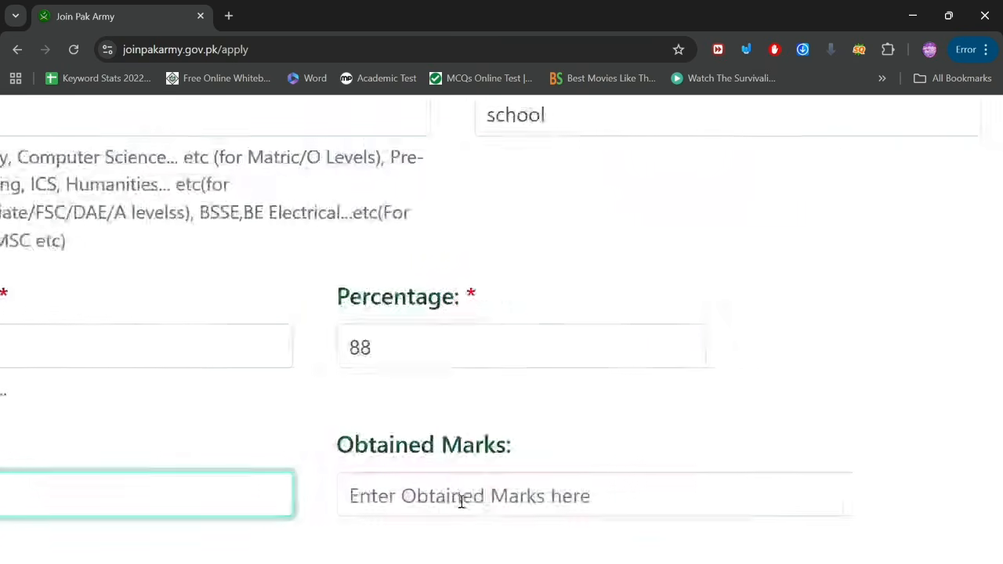
{"action": "left_click", "coordinate": [426, 499]}
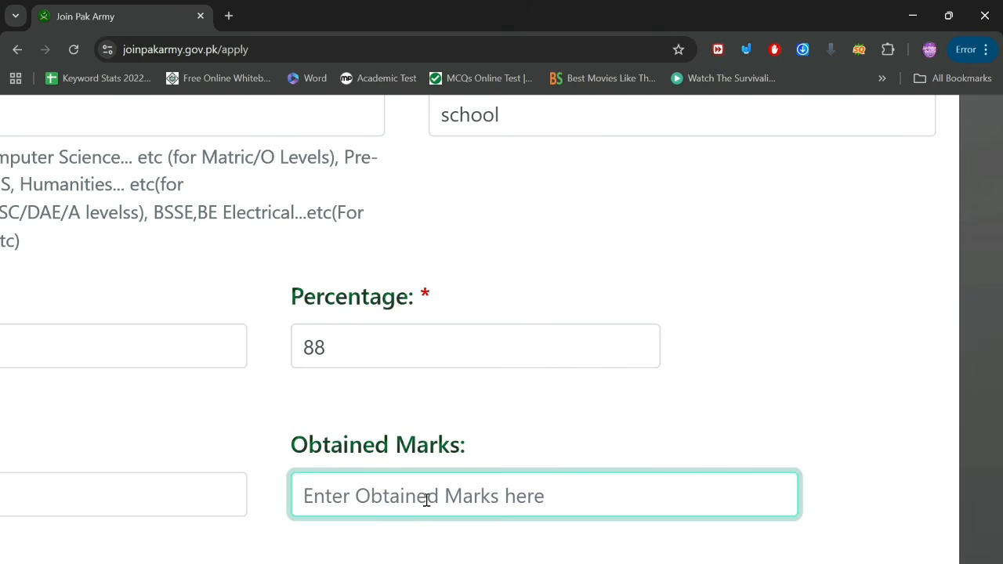
{"action": "type", "text": "971"}
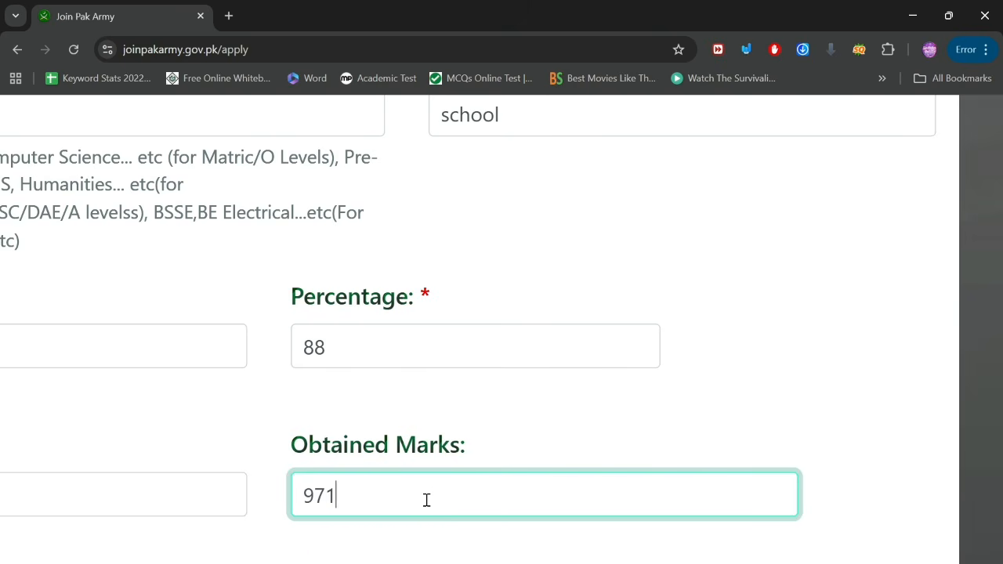
Step: Choose FAST National University as the board and save the Matric record with OK
{"action": "scroll", "coordinate": [426, 499], "scroll_direction": "left", "scroll_amount": 8}
{"action": "scroll", "coordinate": [426, 499], "scroll_direction": "down", "scroll_amount": 3}
{"action": "scroll", "coordinate": [427, 499], "scroll_direction": "down", "scroll_amount": 1}
{"action": "scroll", "coordinate": [426, 501], "scroll_direction": "right", "scroll_amount": 1}
{"action": "scroll", "coordinate": [427, 506], "scroll_direction": "left", "scroll_amount": 3}
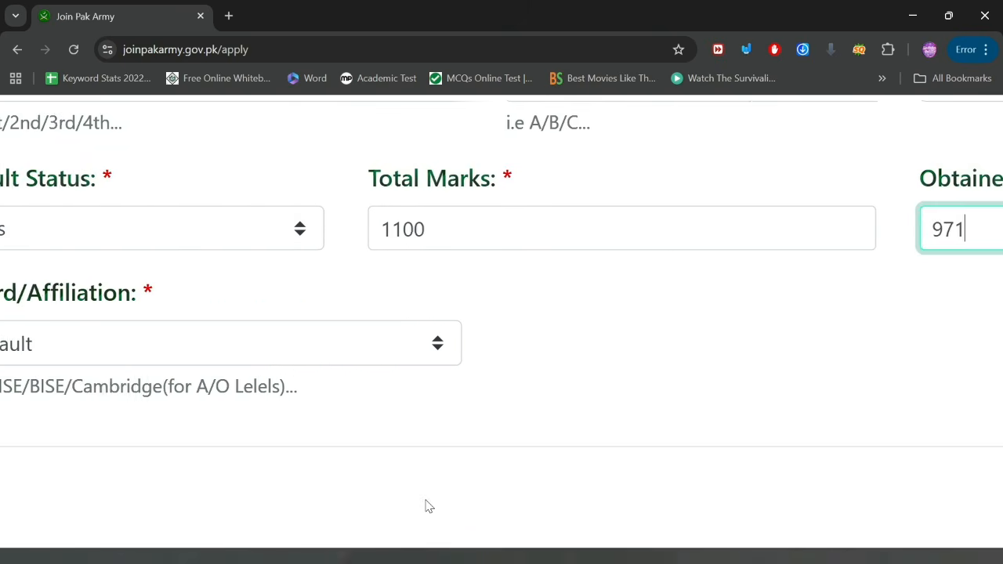
{"action": "left_click", "coordinate": [224, 346]}
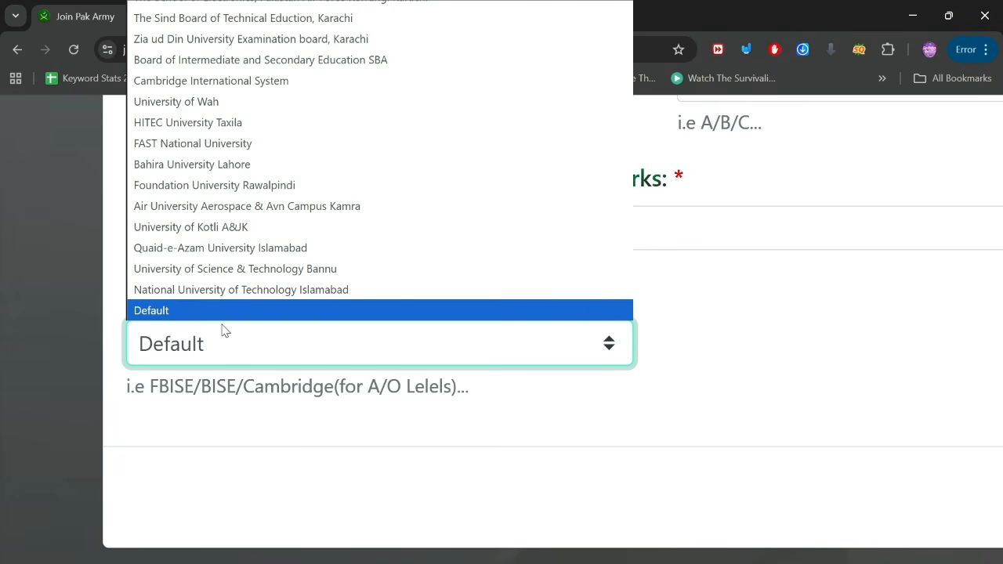
{"action": "left_click", "coordinate": [230, 149]}
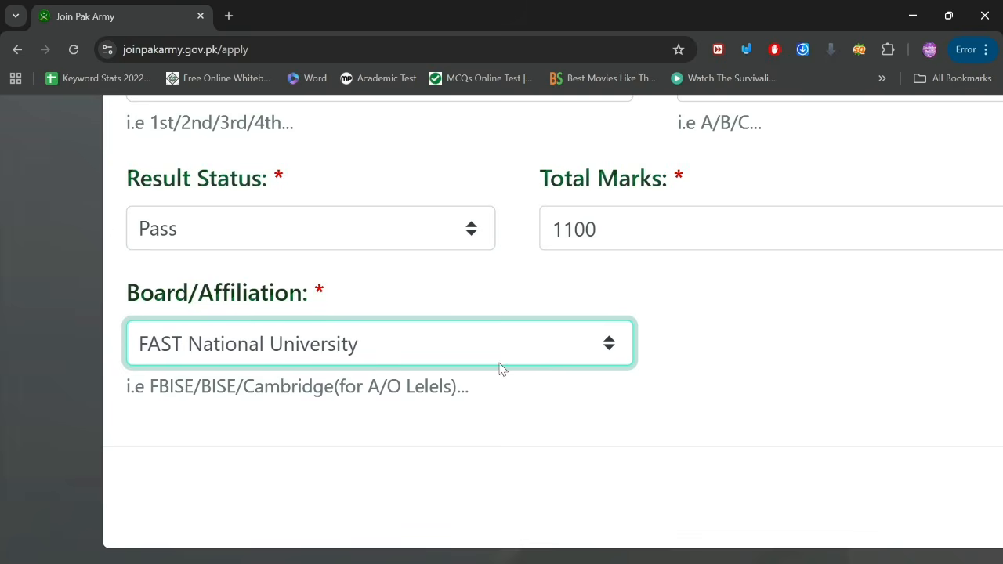
{"action": "key", "text": "ctrl+0"}
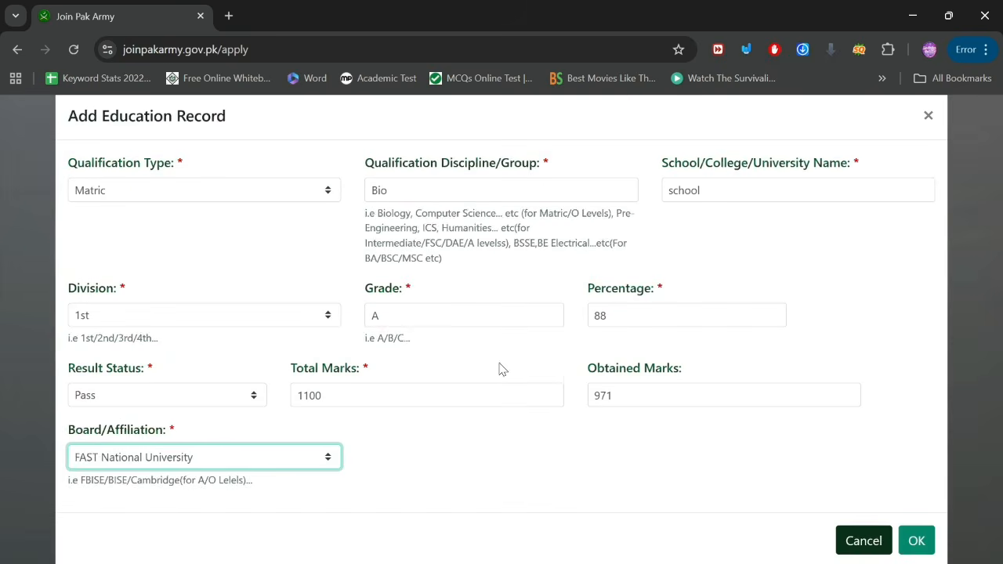
{"action": "left_click", "coordinate": [917, 541]}
Step: Start a second education record with Qualification Type Intermediate
{"action": "scroll", "coordinate": [325, 378], "scroll_direction": "down", "scroll_amount": 1}
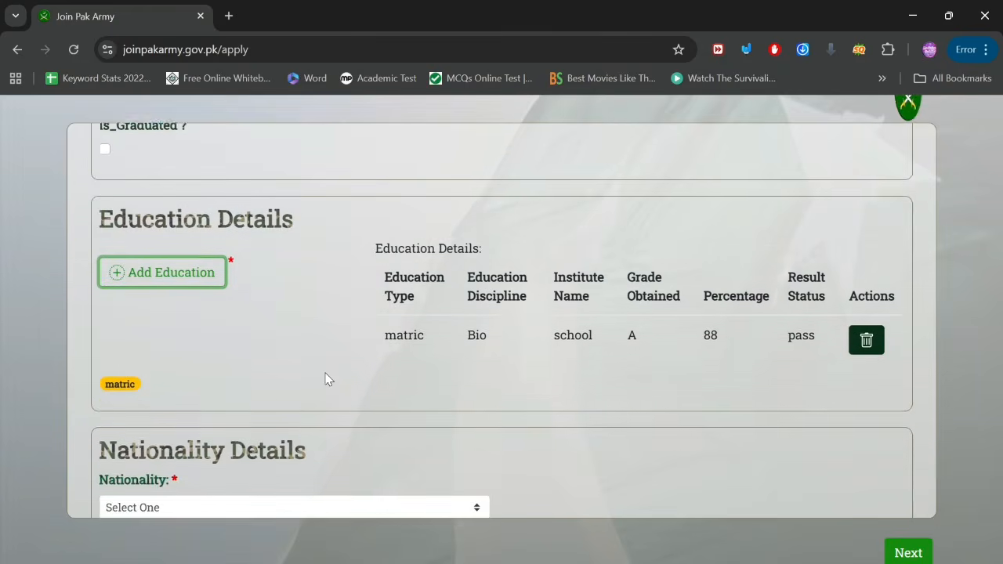
{"action": "left_click", "coordinate": [198, 263]}
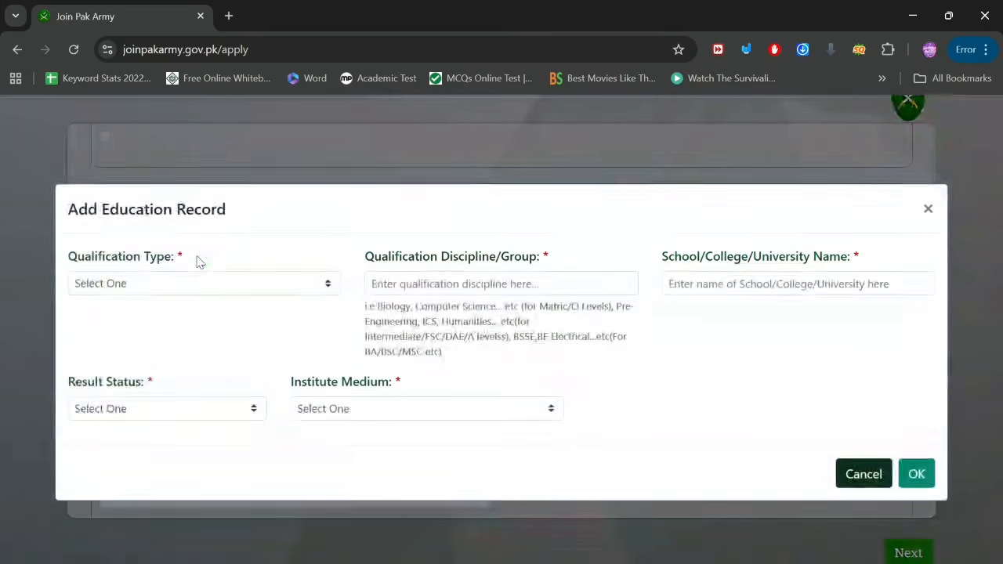
{"action": "key", "text": "ctrl+plus"}
{"action": "key", "text": "ctrl+plus"}
{"action": "key", "text": "ctrl+plus"}
{"action": "key", "text": "ctrl+plus"}
{"action": "key", "text": "ctrl+plus"}
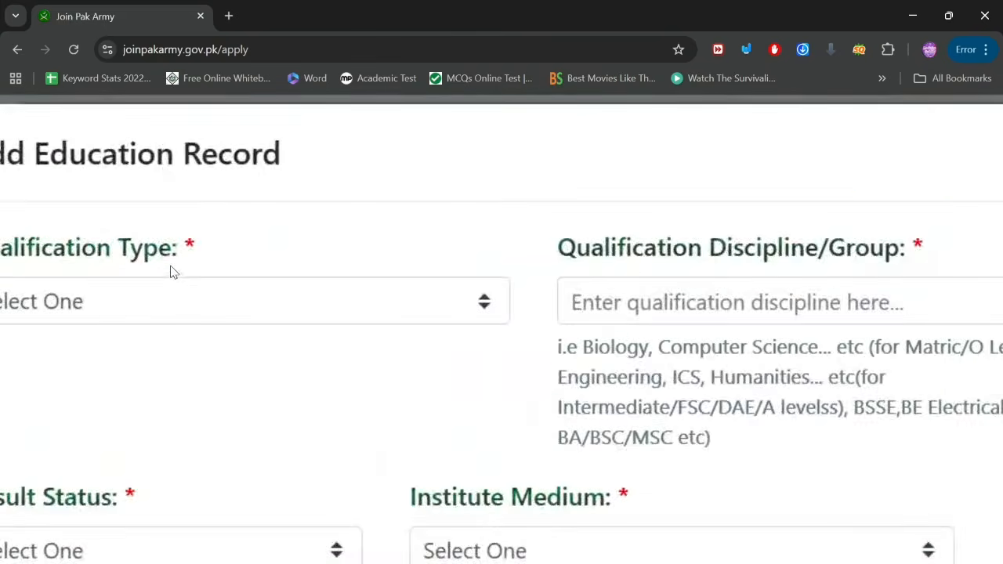
{"action": "left_click", "coordinate": [365, 305]}
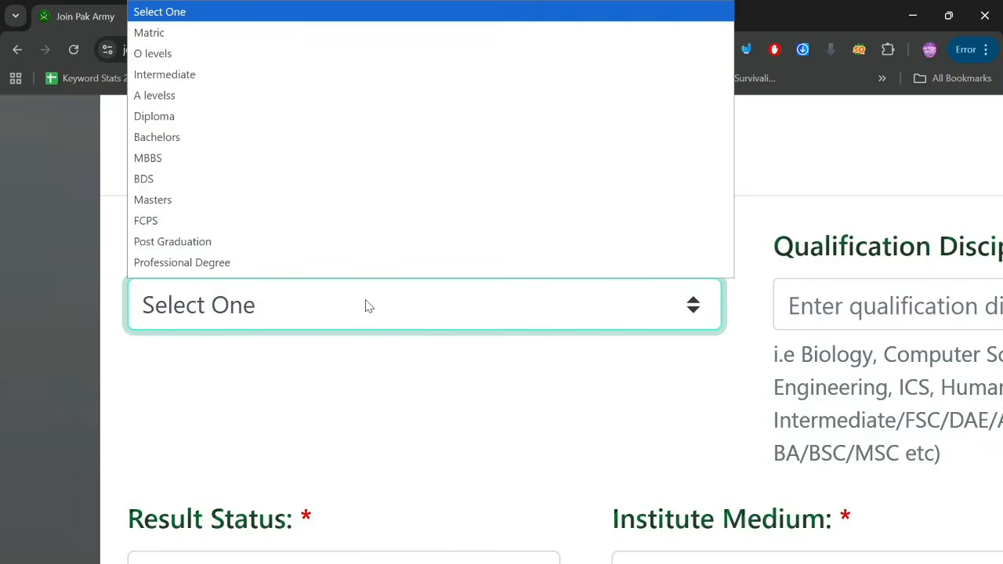
{"action": "scroll", "coordinate": [290, 188], "scroll_direction": "down", "scroll_amount": 1}
{"action": "left_click", "coordinate": [218, 65]}
{"action": "scroll", "coordinate": [519, 253], "scroll_direction": "down", "scroll_amount": 2}
{"action": "scroll", "coordinate": [564, 298], "scroll_direction": "right", "scroll_amount": 4}
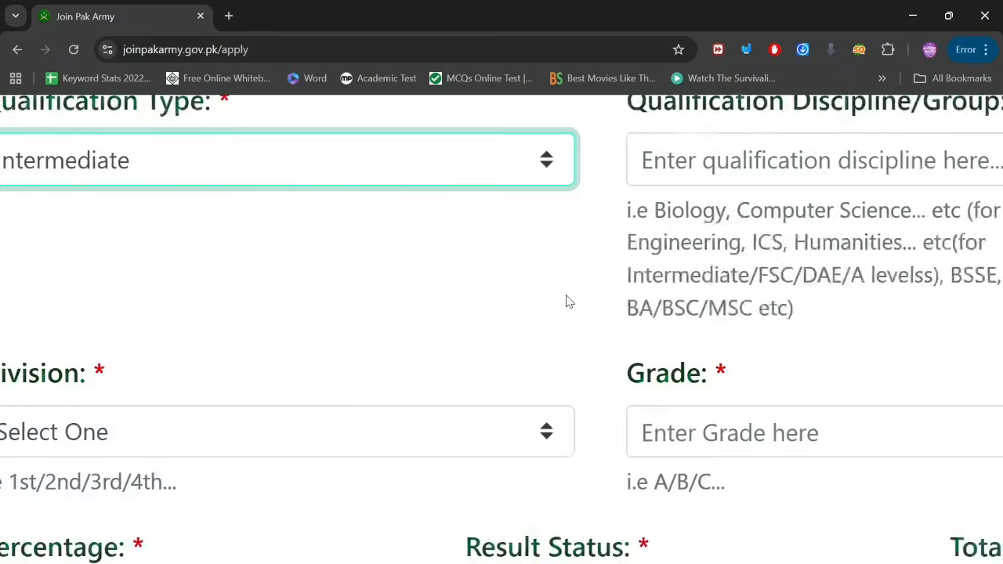
{"action": "scroll", "coordinate": [566, 307], "scroll_direction": "up", "scroll_amount": 2}
{"action": "scroll", "coordinate": [567, 298], "scroll_direction": "right", "scroll_amount": 2}
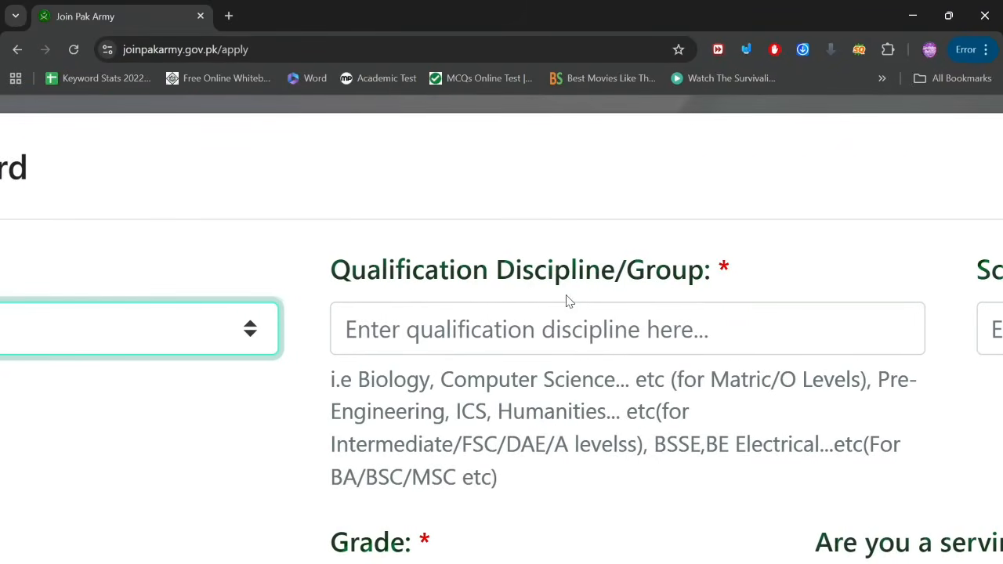
Step: Enter discipline 'FSC E' and institute name 'college'
{"action": "left_click", "coordinate": [461, 329]}
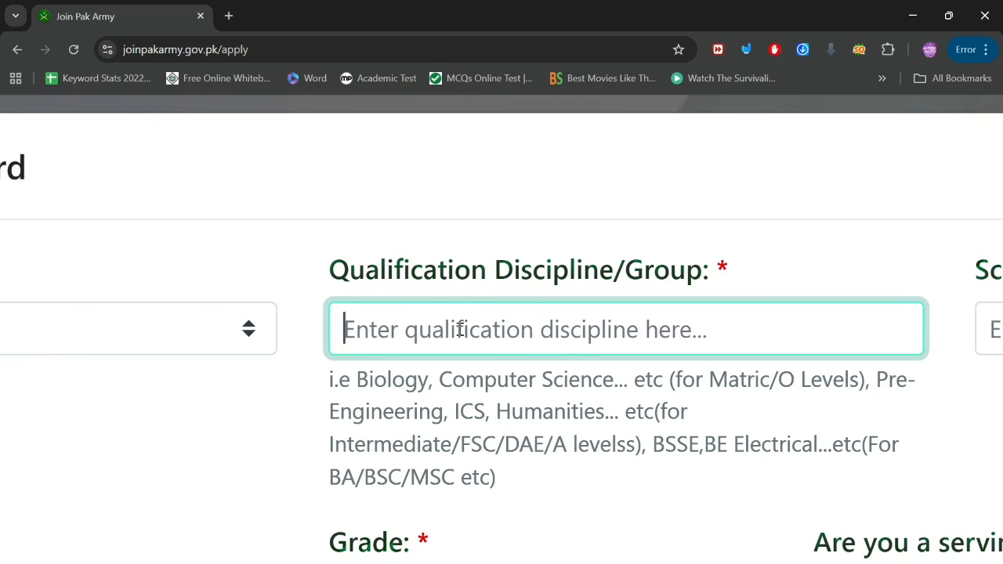
{"action": "type", "text": "FSC "}
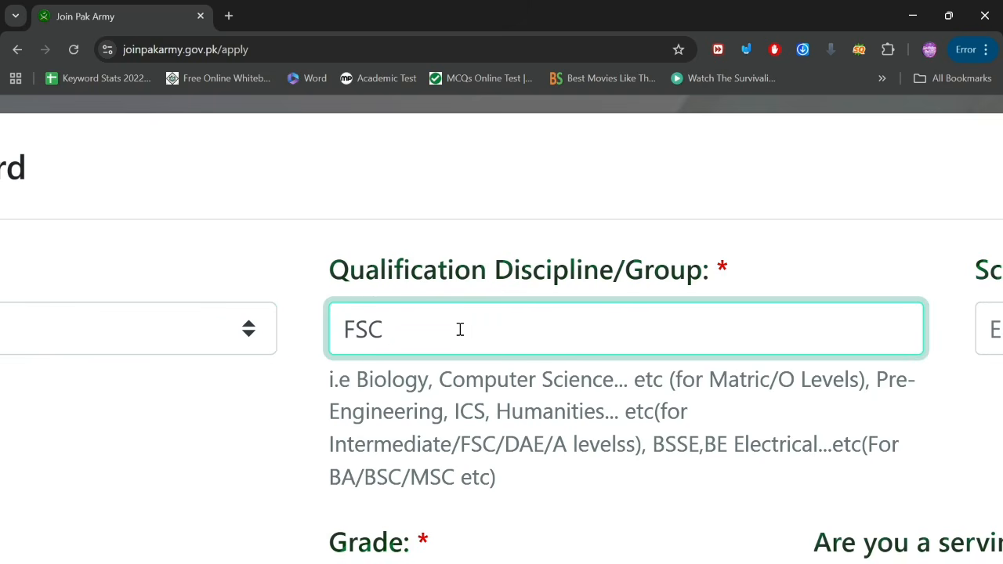
{"action": "type", "text": "E"}
{"action": "scroll", "coordinate": [461, 330], "scroll_direction": "right", "scroll_amount": 7}
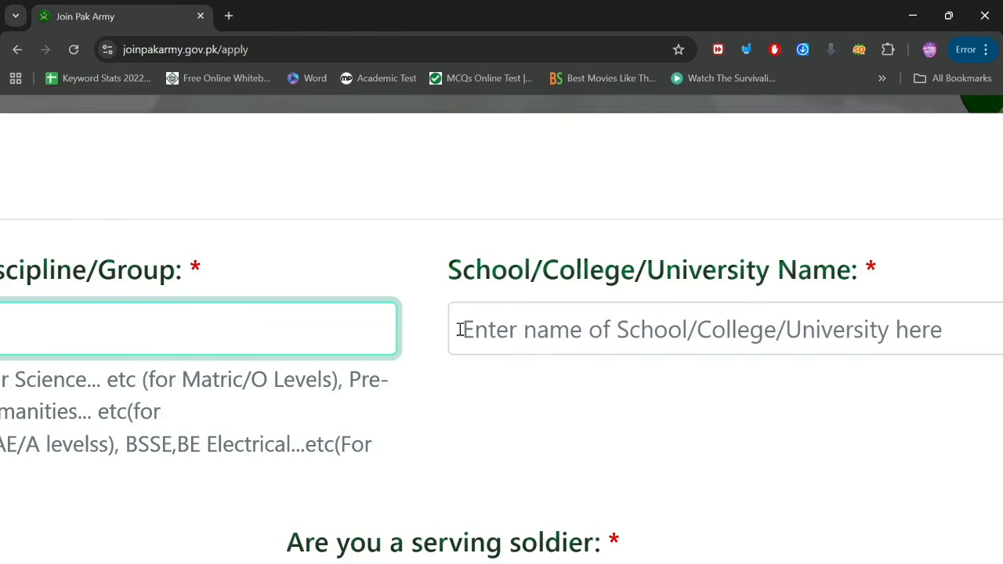
{"action": "left_click", "coordinate": [568, 341]}
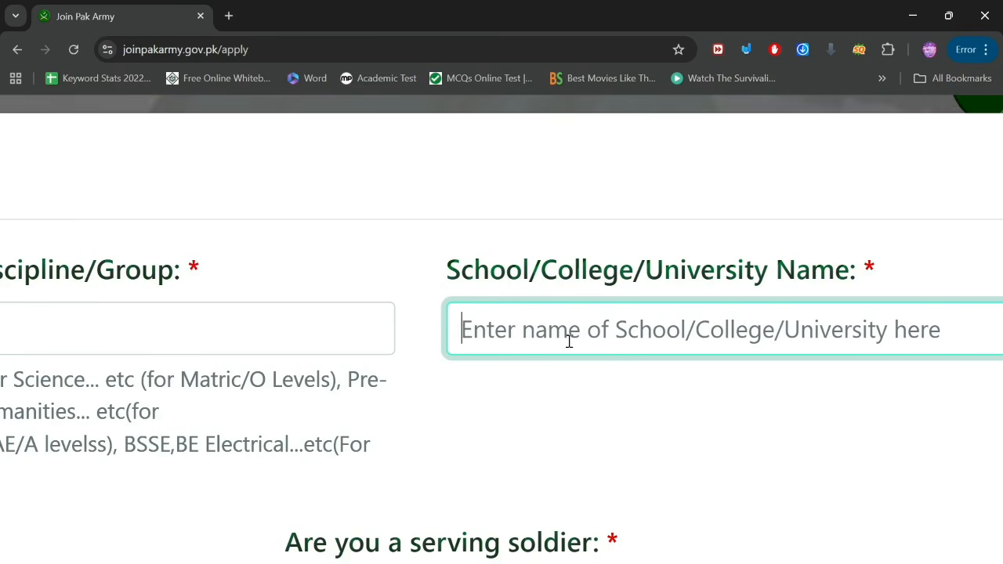
{"action": "type", "text": "college"}
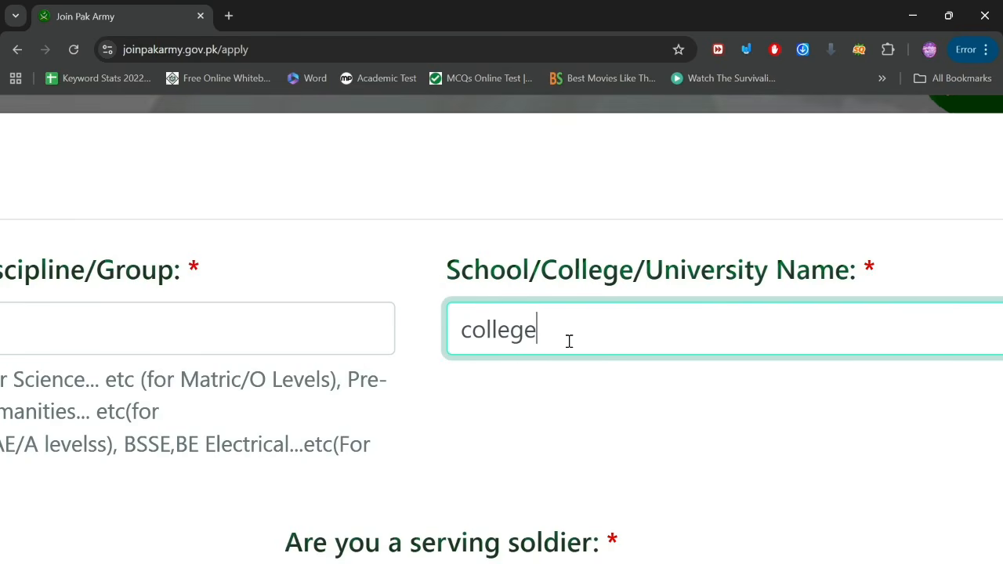
{"action": "scroll", "coordinate": [569, 340], "scroll_direction": "left", "scroll_amount": 10}
Step: Set the Intermediate record's Division to 1st, Grade to A and Percentage to 88
{"action": "scroll", "coordinate": [571, 345], "scroll_direction": "down", "scroll_amount": 3}
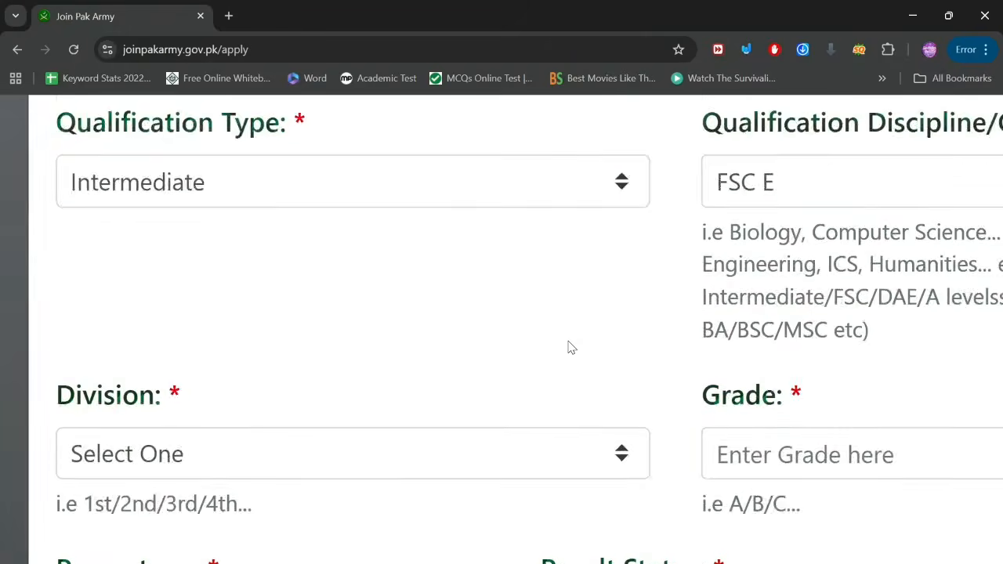
{"action": "left_click", "coordinate": [455, 306]}
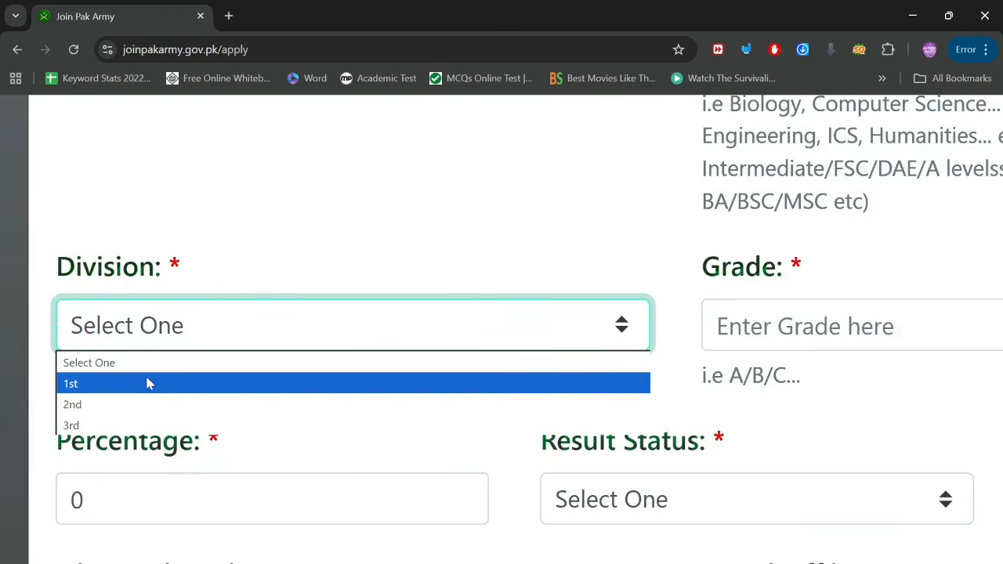
{"action": "left_click", "coordinate": [117, 381]}
{"action": "scroll", "coordinate": [620, 410], "scroll_direction": "right", "scroll_amount": 8}
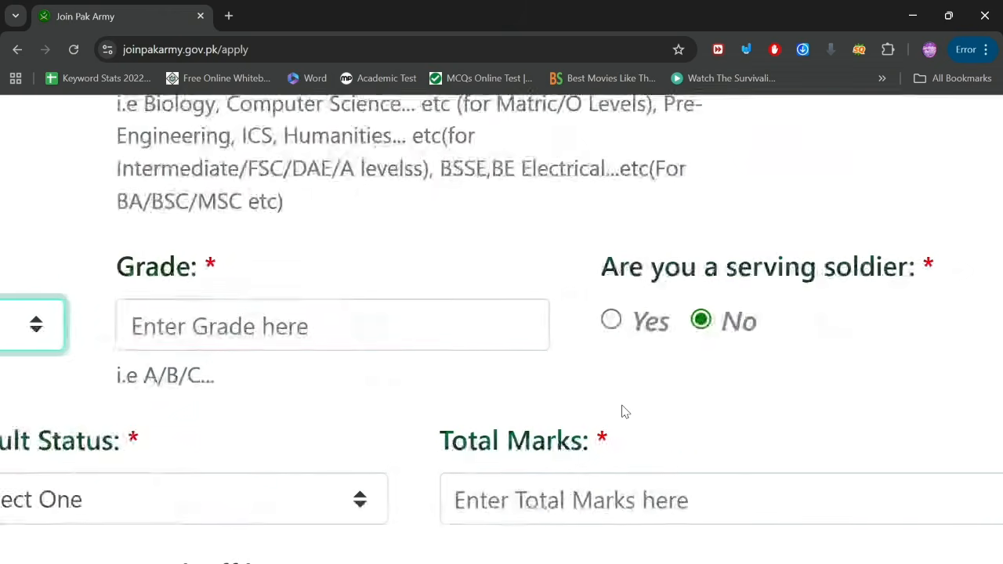
{"action": "left_click", "coordinate": [433, 337]}
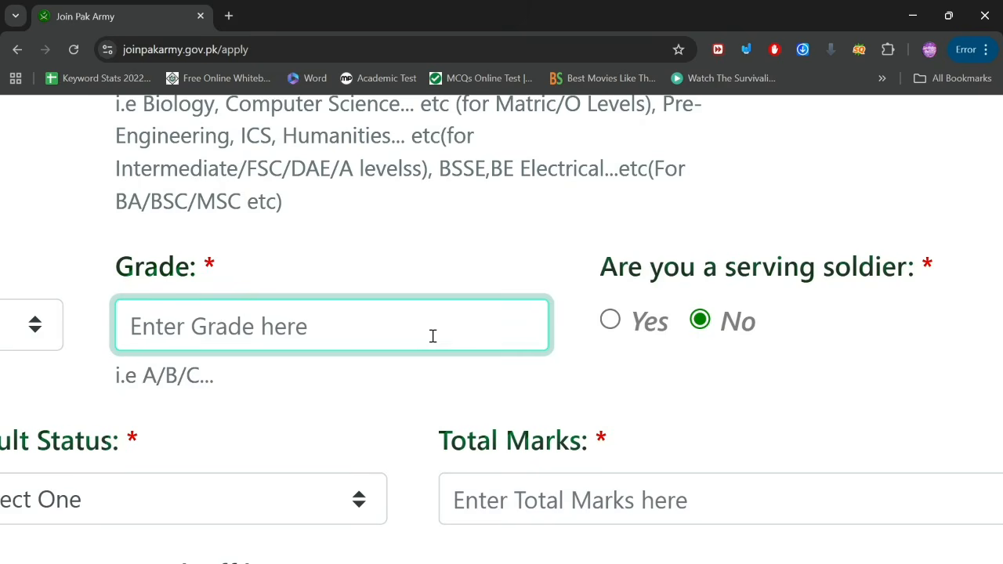
{"action": "type", "text": "A"}
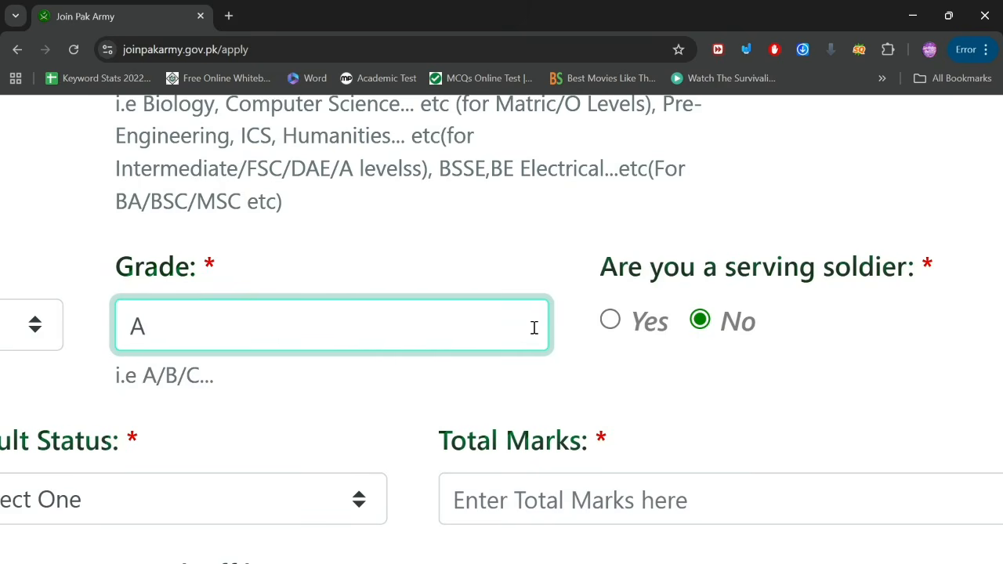
{"action": "scroll", "coordinate": [693, 342], "scroll_direction": "up", "scroll_amount": 3}
{"action": "scroll", "coordinate": [694, 342], "scroll_direction": "down", "scroll_amount": 1}
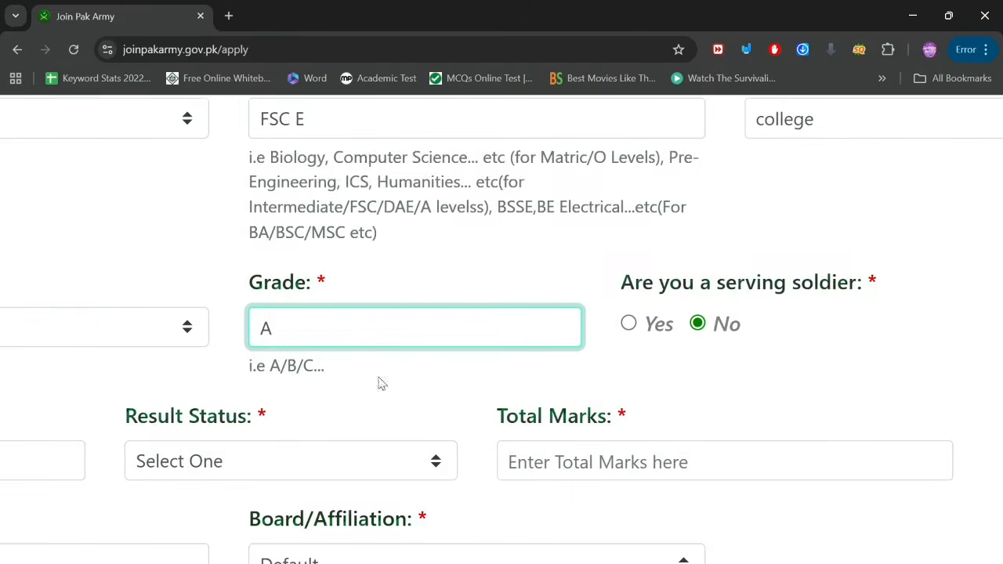
{"action": "scroll", "coordinate": [247, 401], "scroll_direction": "left", "scroll_amount": 4}
{"action": "scroll", "coordinate": [247, 400], "scroll_direction": "down", "scroll_amount": 2}
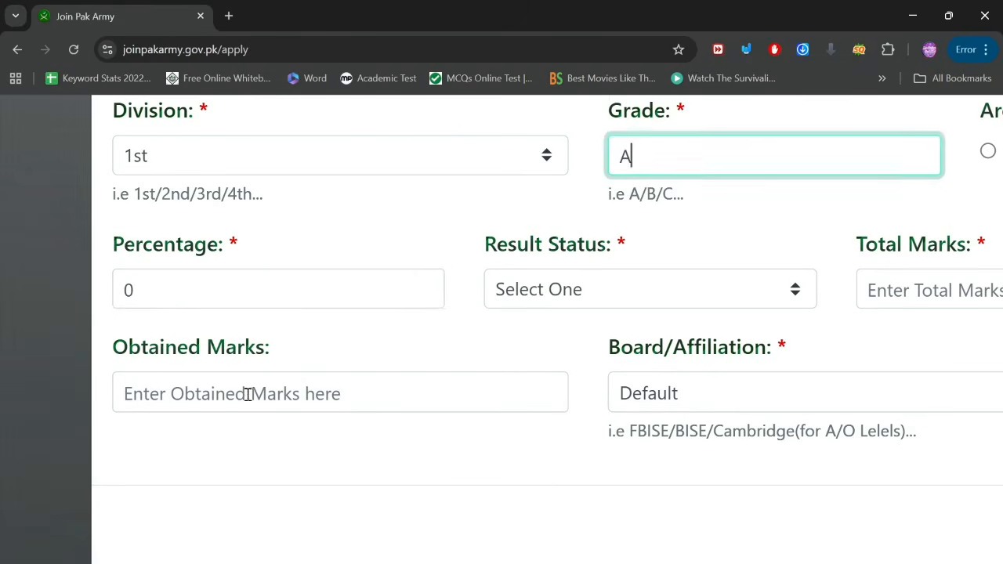
{"action": "left_click", "coordinate": [174, 295]}
{"action": "key", "text": "BackSpace"}
{"action": "type", "text": "88"}
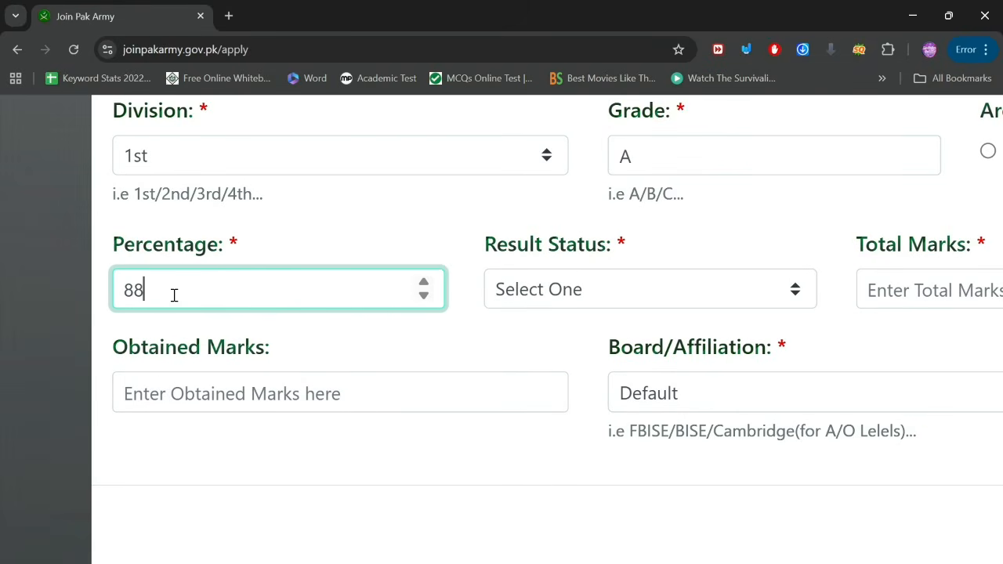
Step: Attempt Result Status Pass and enter Total Marks 1100
{"action": "left_click", "coordinate": [601, 290]}
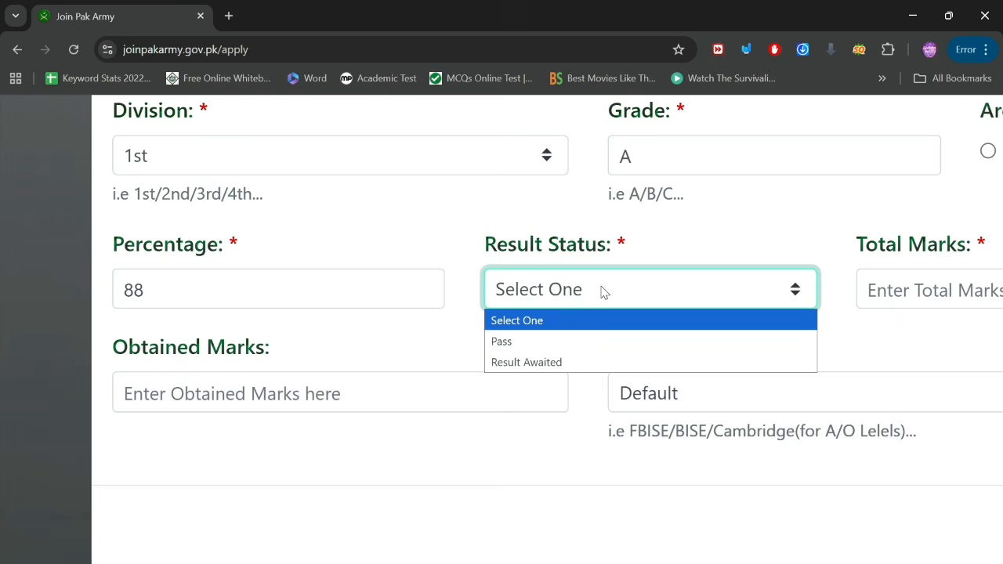
{"action": "left_click", "coordinate": [484, 338]}
{"action": "key", "text": "Tab"}
{"action": "scroll", "coordinate": [689, 336], "scroll_direction": "right", "scroll_amount": 5}
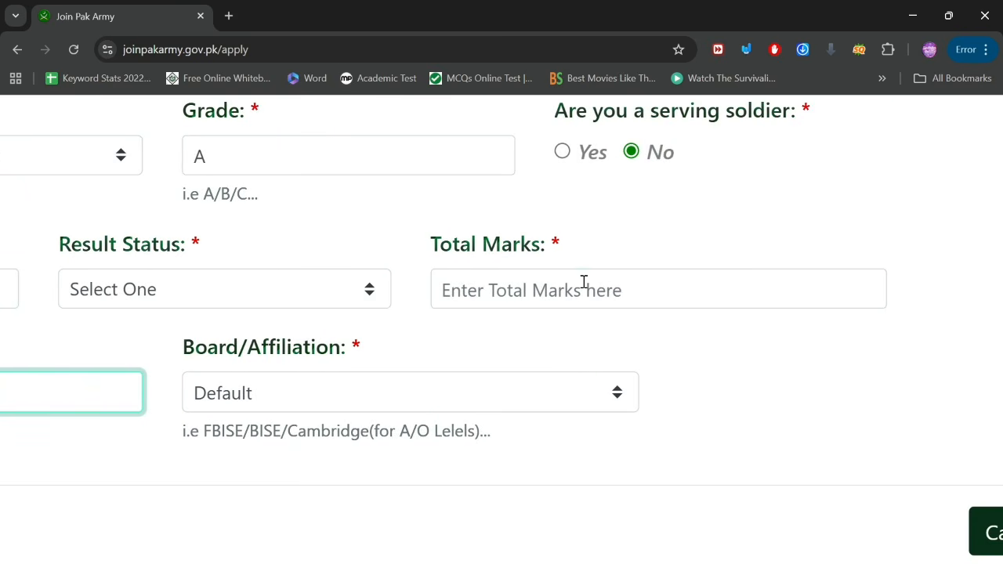
{"action": "left_click", "coordinate": [583, 281]}
{"action": "scroll", "coordinate": [583, 282], "scroll_direction": "up", "scroll_amount": 2}
{"action": "type", "text": "110"}
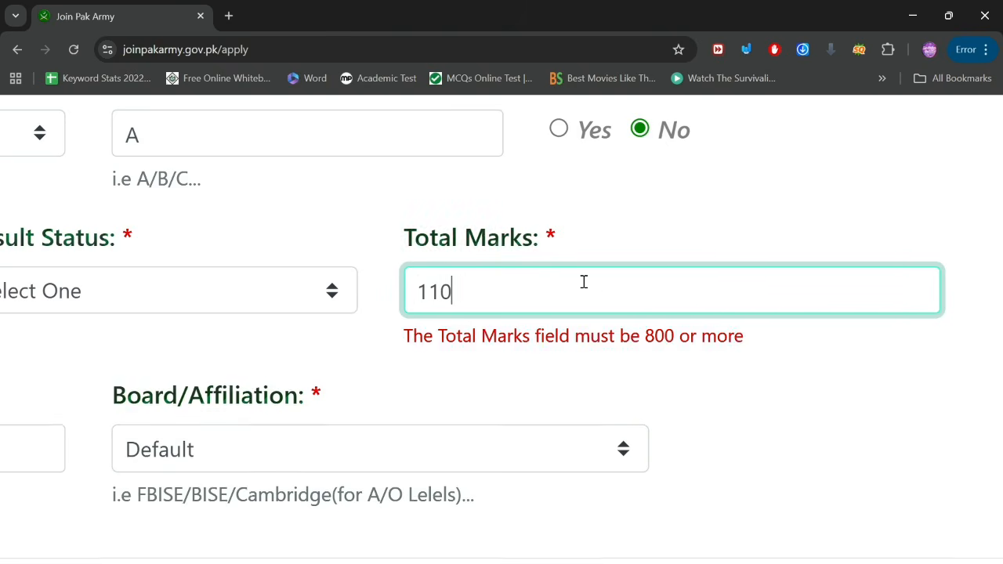
{"action": "type", "text": "0"}
{"action": "scroll", "coordinate": [584, 282], "scroll_direction": "left", "scroll_amount": 7}
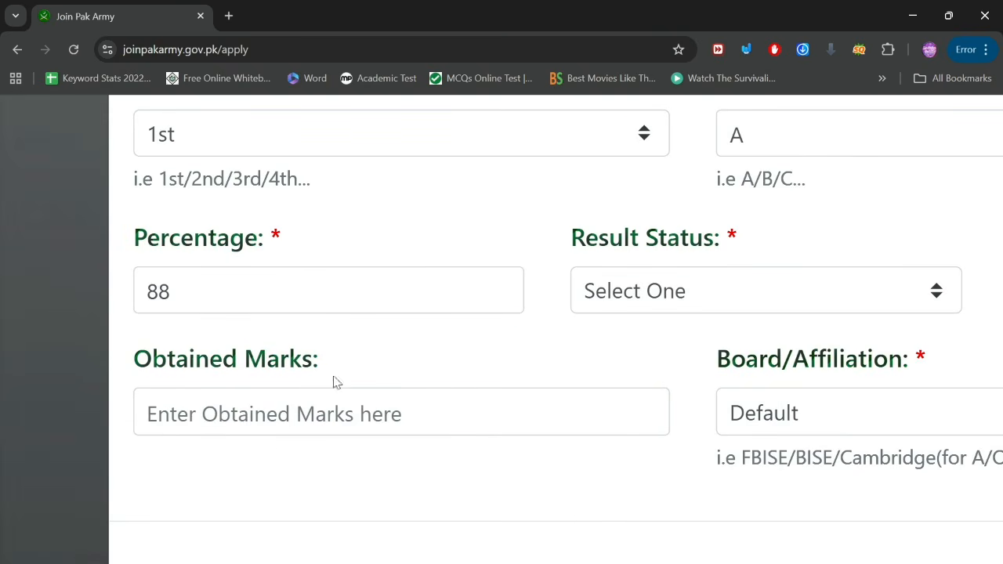
Step: Enter Obtained Marks 971 and choose Bahira University Lahore as the board
{"action": "left_click", "coordinate": [234, 418]}
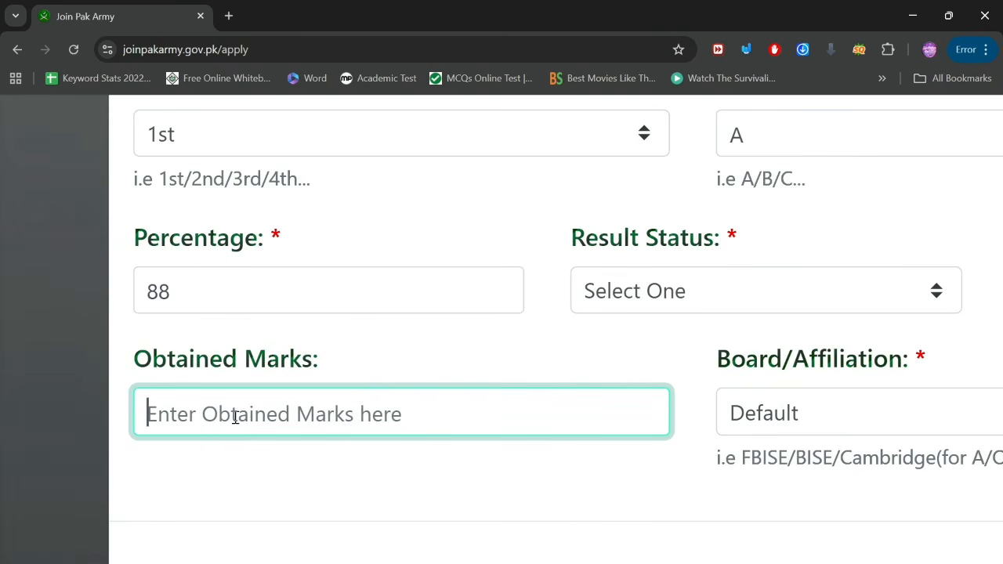
{"action": "type", "text": "9781"}
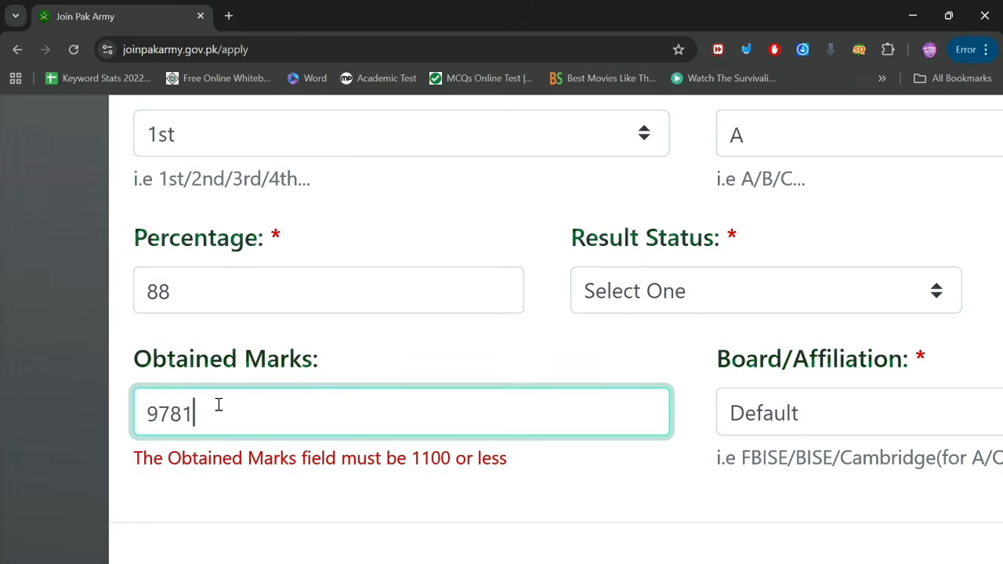
{"action": "key", "text": "BackSpace"}
{"action": "key", "text": "BackSpace"}
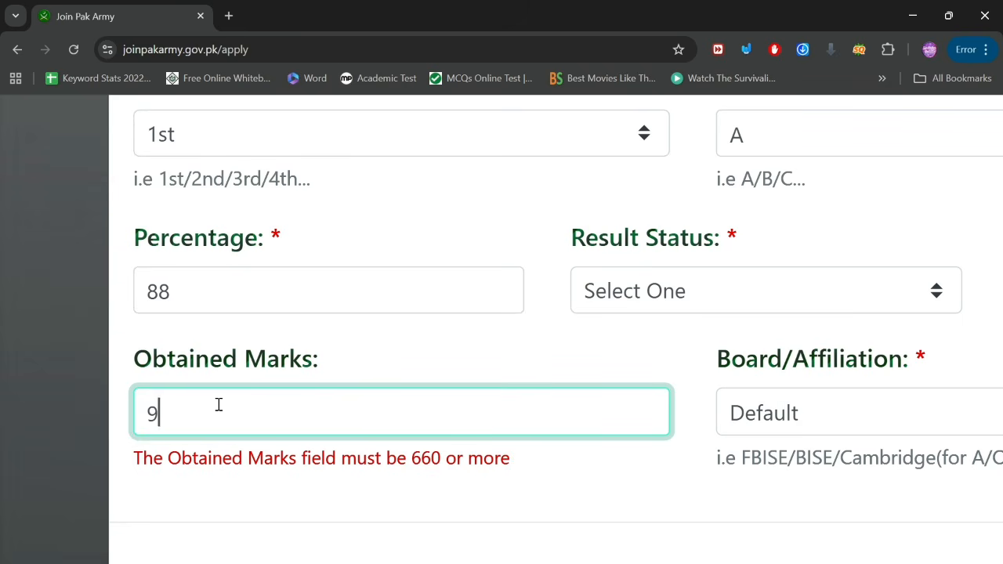
{"action": "type", "text": "71"}
{"action": "scroll", "coordinate": [743, 468], "scroll_direction": "right", "scroll_amount": 4}
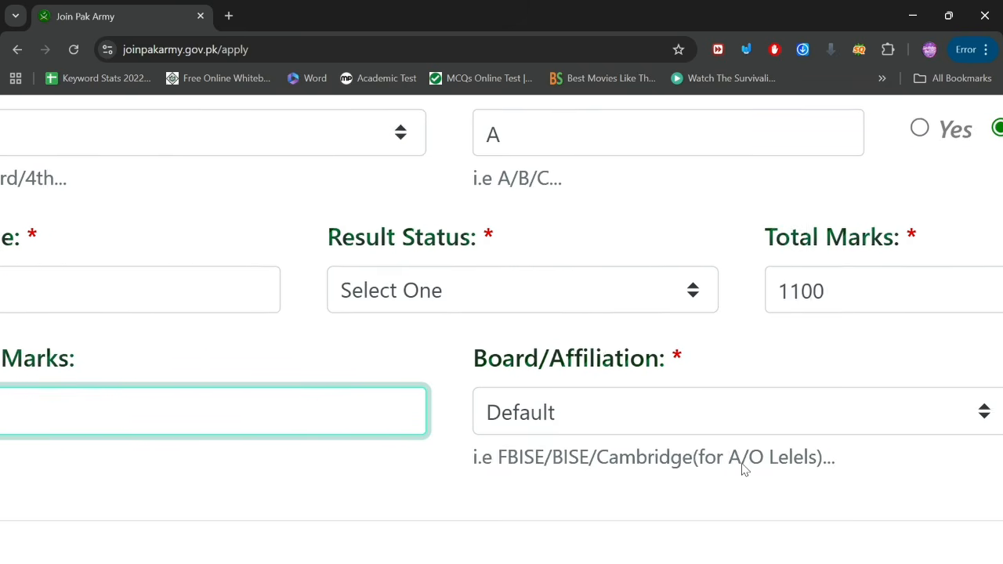
{"action": "left_click", "coordinate": [654, 407]}
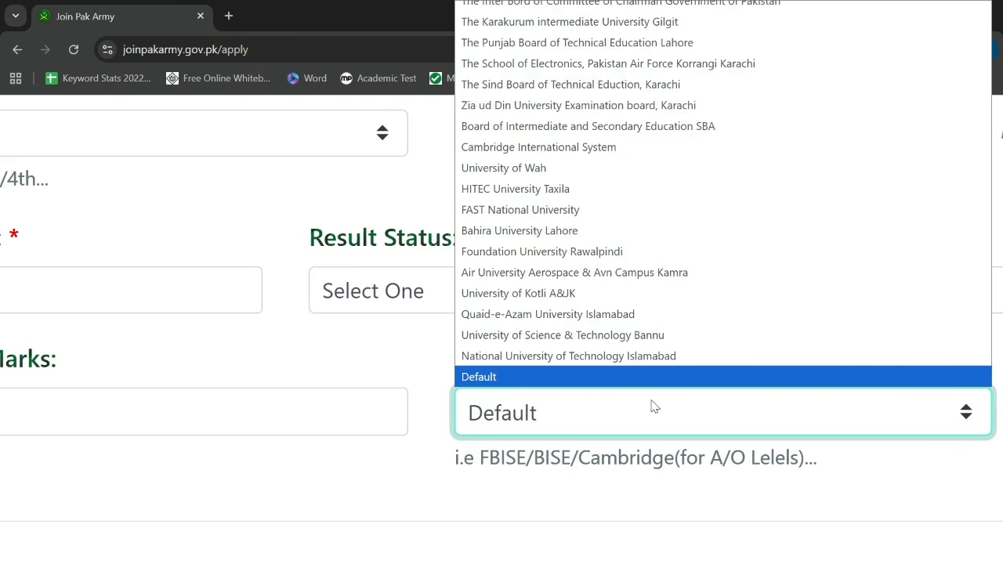
{"action": "left_click", "coordinate": [537, 232]}
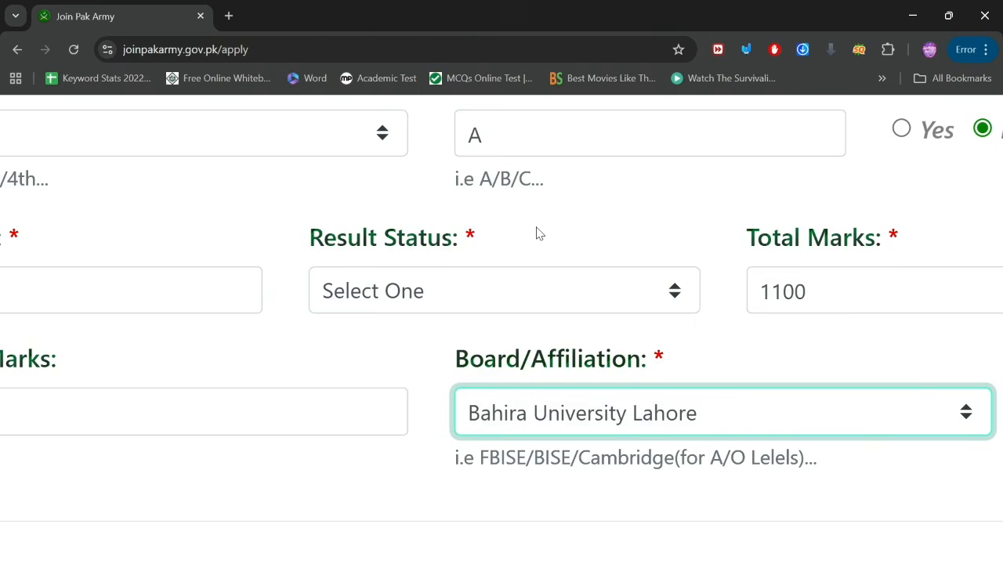
{"action": "scroll", "coordinate": [244, 461], "scroll_direction": "down", "scroll_amount": 5}
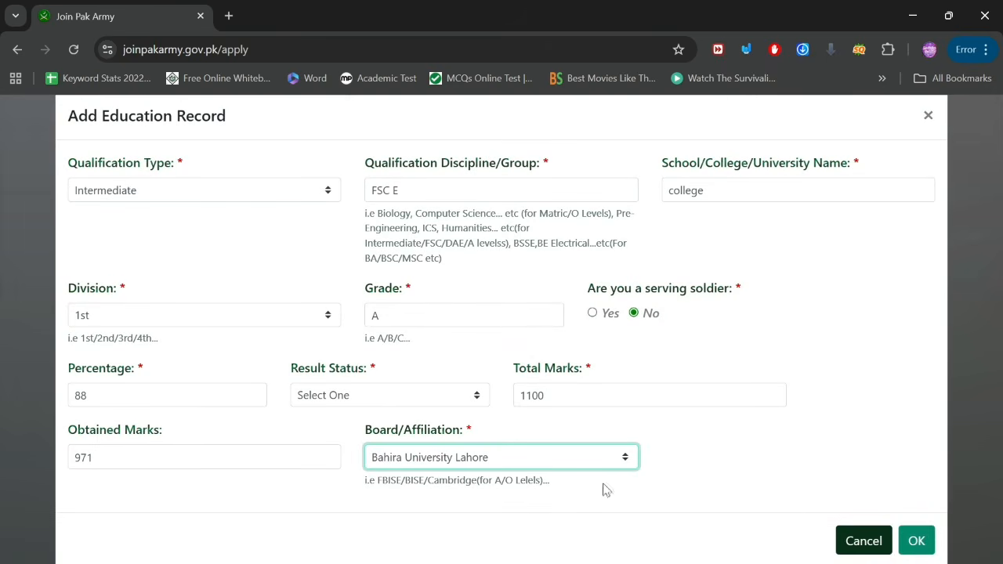
Step: Set the missing Result Status to Pass, then save the Intermediate record with OK
{"action": "left_click", "coordinate": [924, 548]}
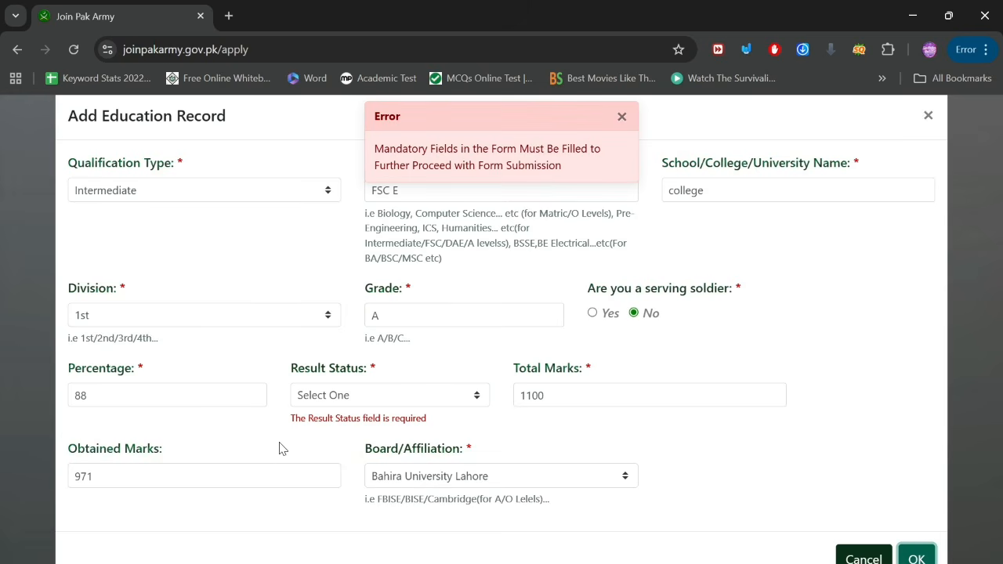
{"action": "scroll", "coordinate": [282, 448], "scroll_direction": "up", "scroll_amount": 5}
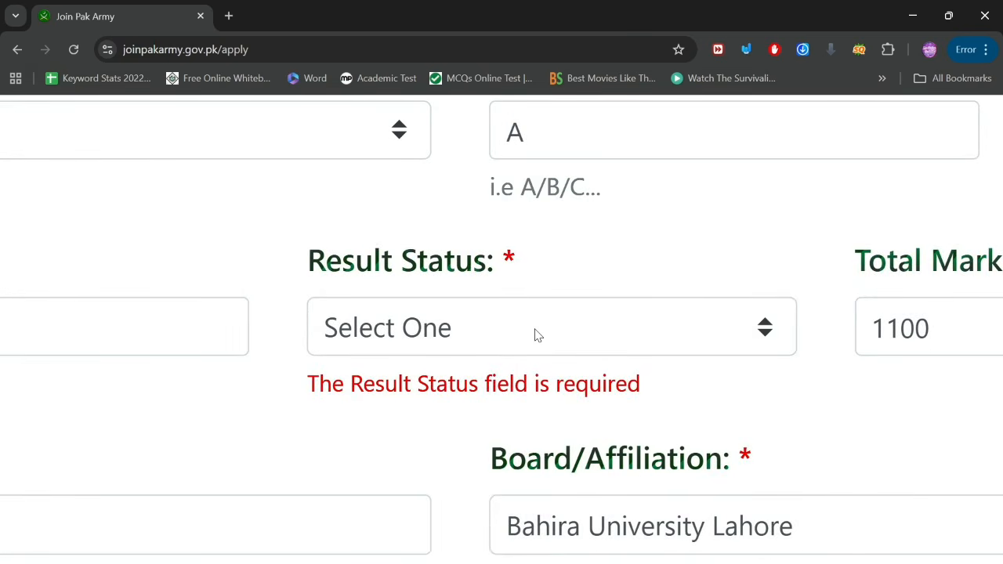
{"action": "left_click", "coordinate": [537, 335]}
{"action": "left_click", "coordinate": [319, 389]}
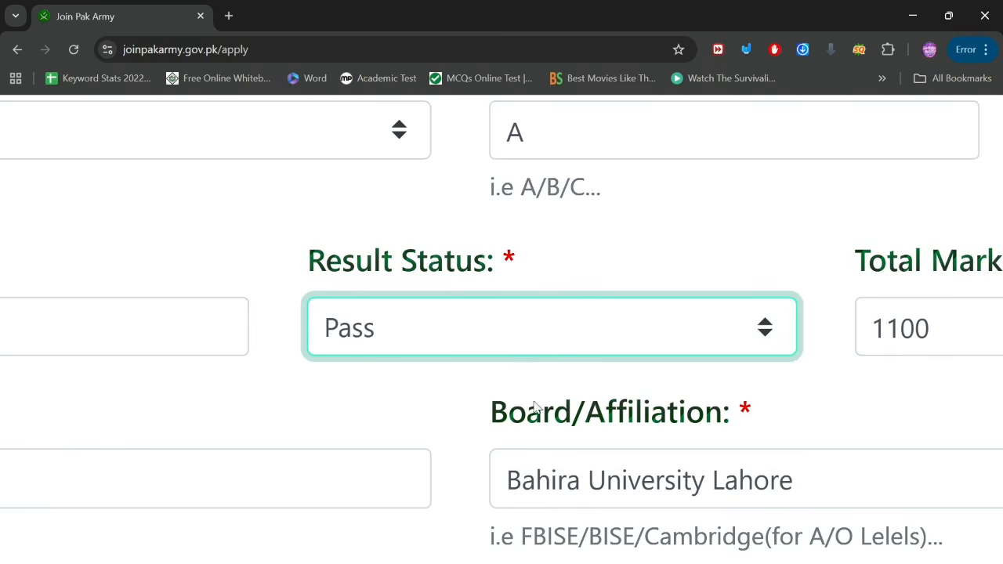
{"action": "scroll", "coordinate": [540, 406], "scroll_direction": "down", "scroll_amount": 5}
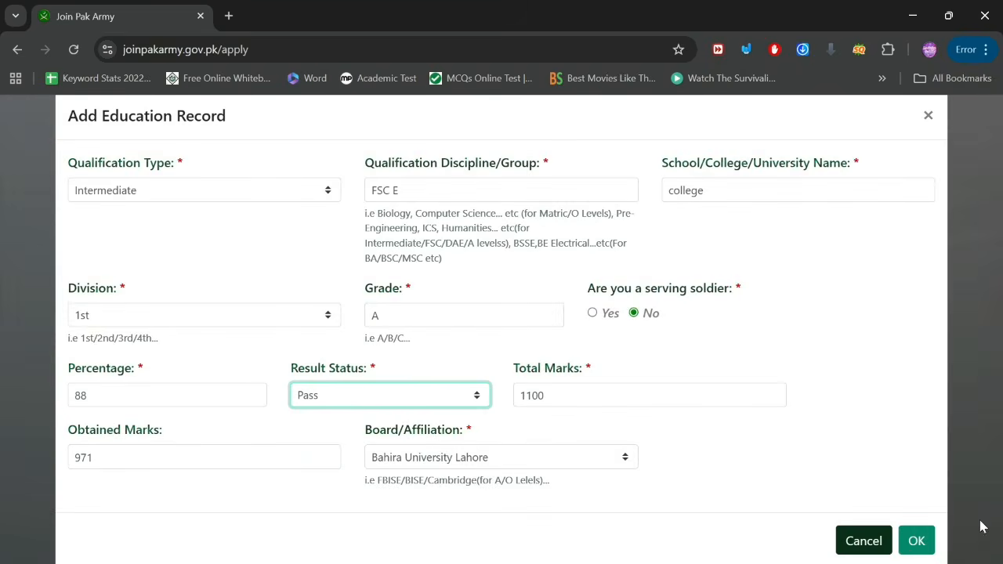
{"action": "left_click", "coordinate": [915, 540]}
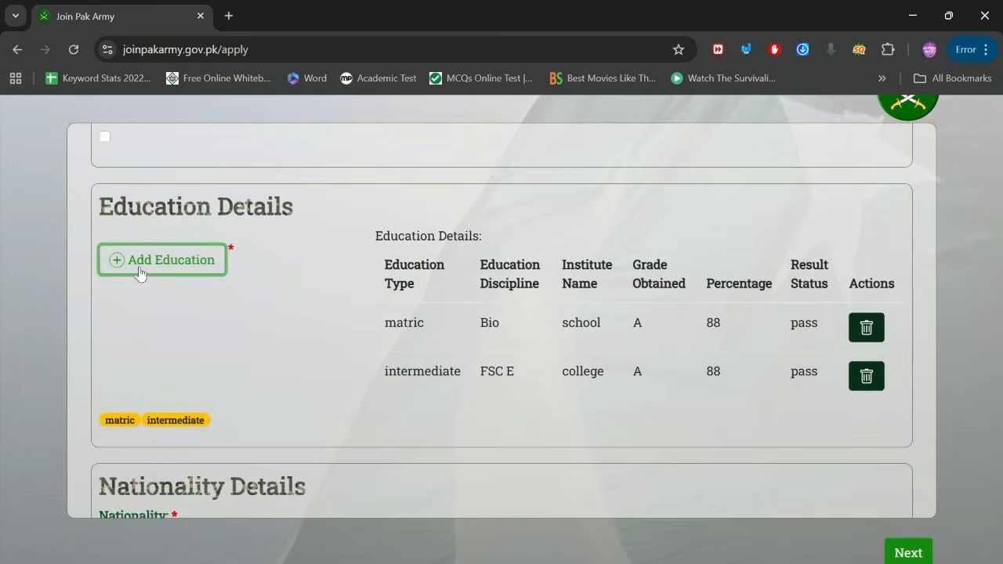
{"action": "left_click", "coordinate": [142, 263]}
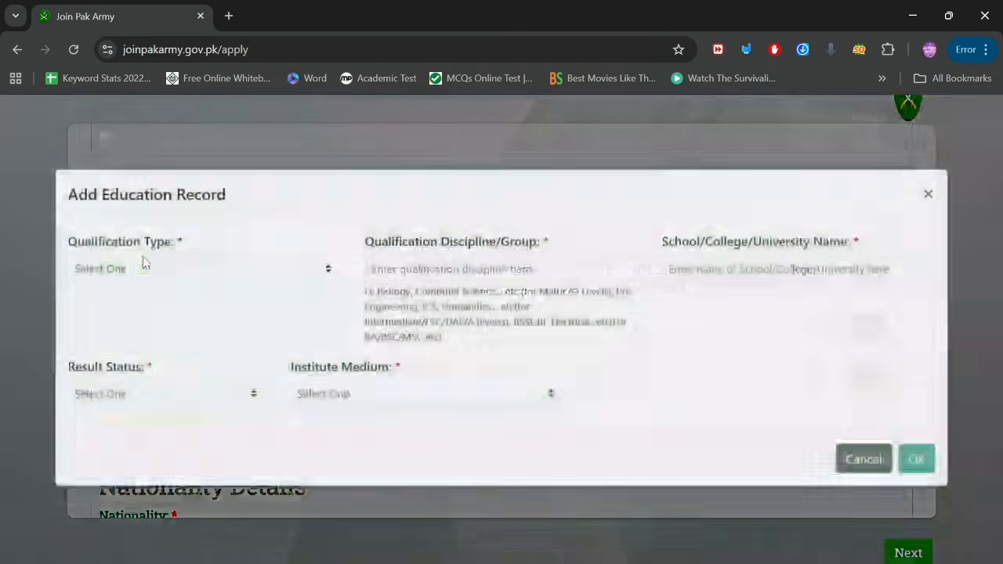
{"action": "left_click", "coordinate": [187, 285]}
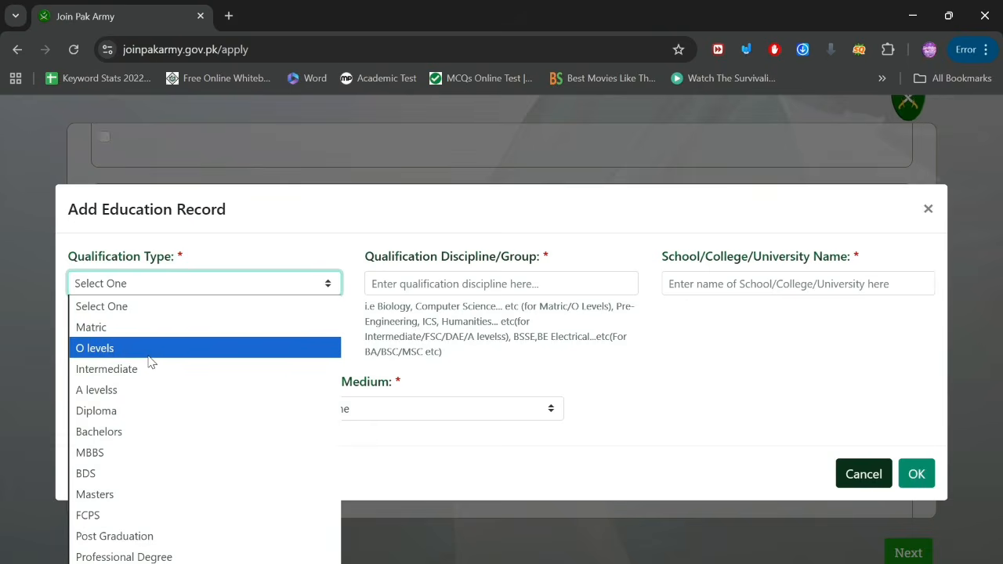
{"action": "left_click", "coordinate": [233, 226]}
{"action": "scroll", "coordinate": [233, 226], "scroll_direction": "up", "scroll_amount": 5}
{"action": "scroll", "coordinate": [233, 226], "scroll_direction": "left", "scroll_amount": 2}
{"action": "scroll", "coordinate": [233, 230], "scroll_direction": "left", "scroll_amount": 2}
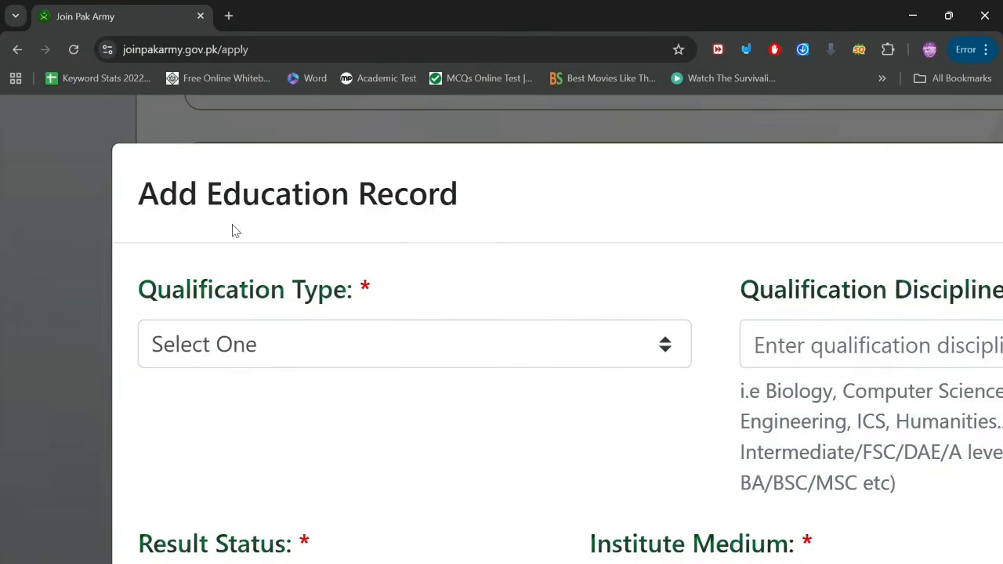
{"action": "left_click", "coordinate": [379, 359]}
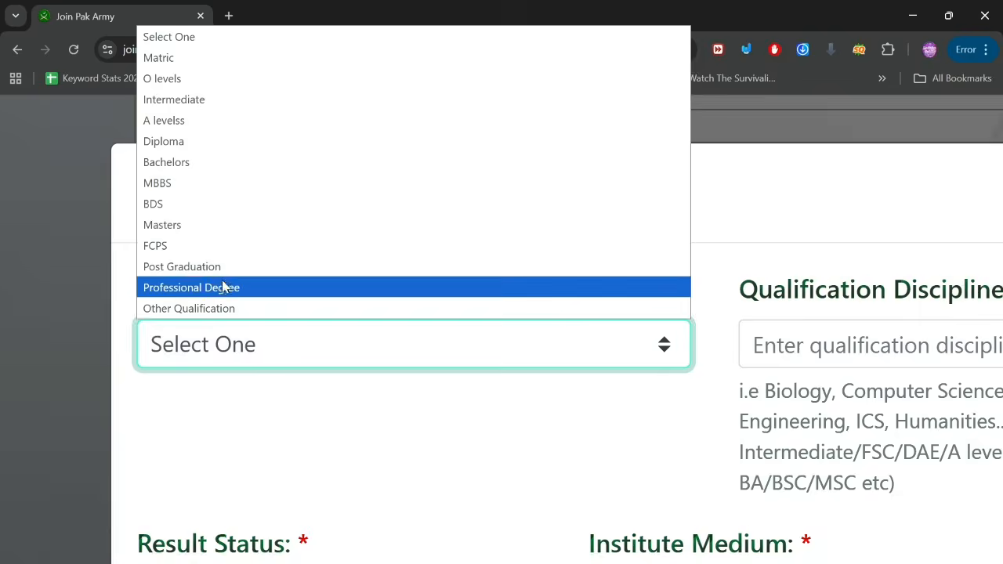
{"action": "left_click", "coordinate": [218, 308]}
{"action": "scroll", "coordinate": [627, 295], "scroll_direction": "down", "scroll_amount": 5}
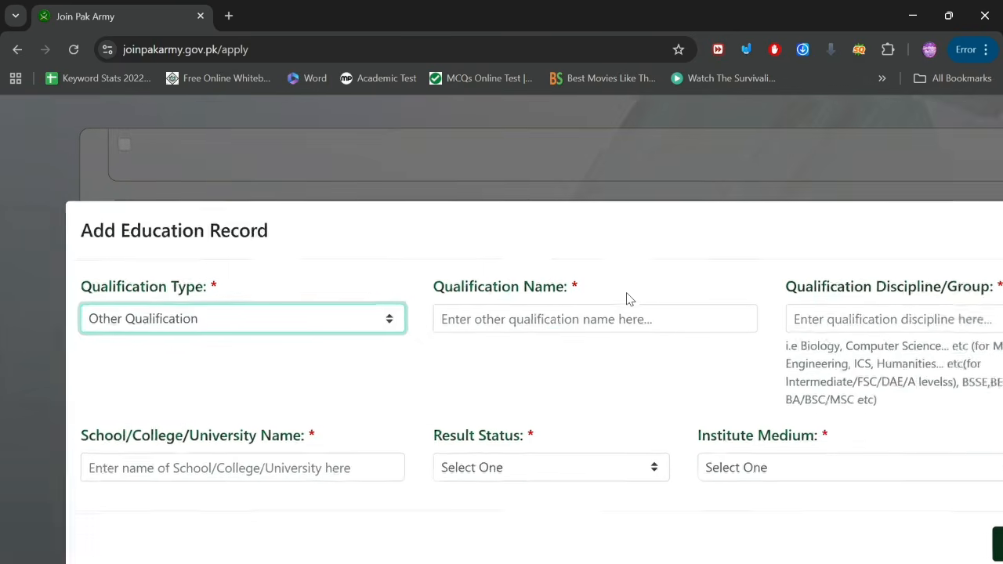
{"action": "left_click", "coordinate": [615, 321]}
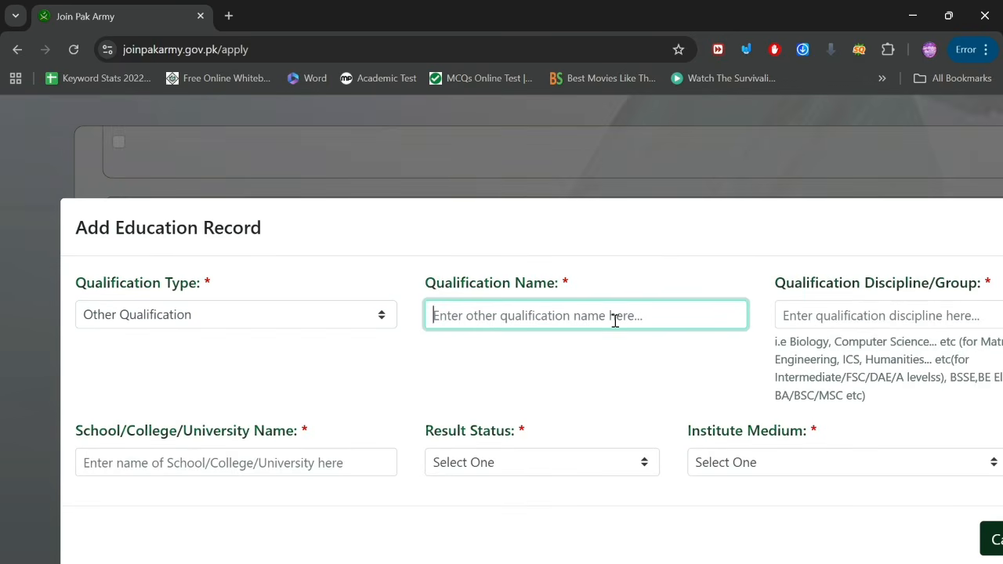
{"action": "left_click", "coordinate": [869, 303]}
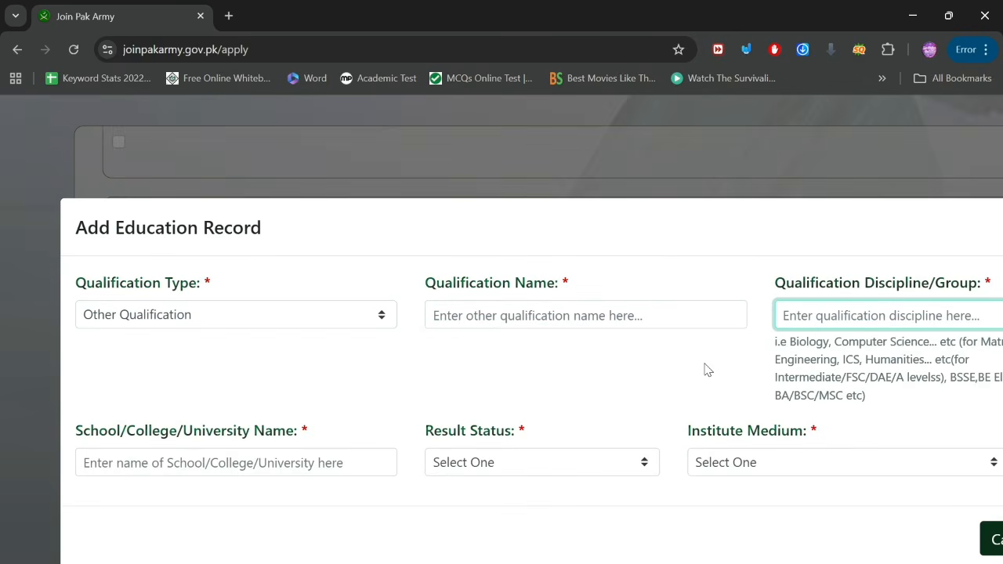
{"action": "scroll", "coordinate": [708, 369], "scroll_direction": "down", "scroll_amount": 3}
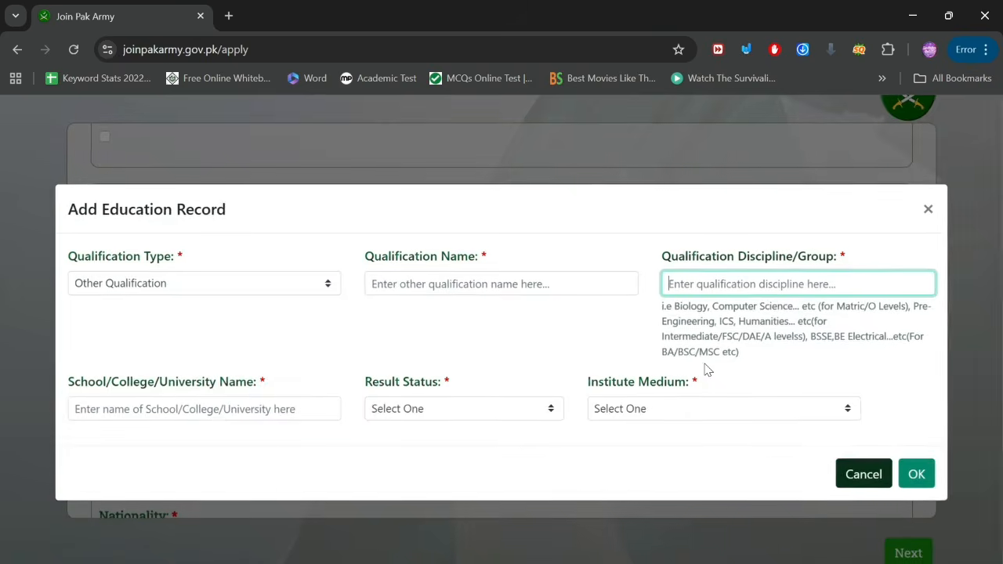
{"action": "left_click", "coordinate": [863, 474]}
Step: Choose Pakistani in the Nationality dropdown
{"action": "scroll", "coordinate": [231, 497], "scroll_direction": "down", "scroll_amount": 2}
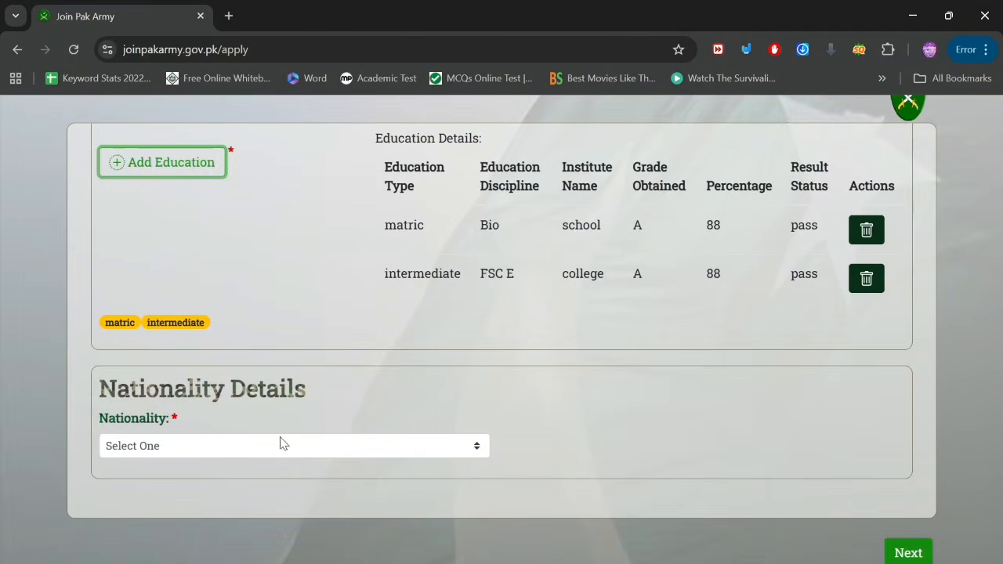
{"action": "scroll", "coordinate": [116, 397], "scroll_direction": "up", "scroll_amount": 5}
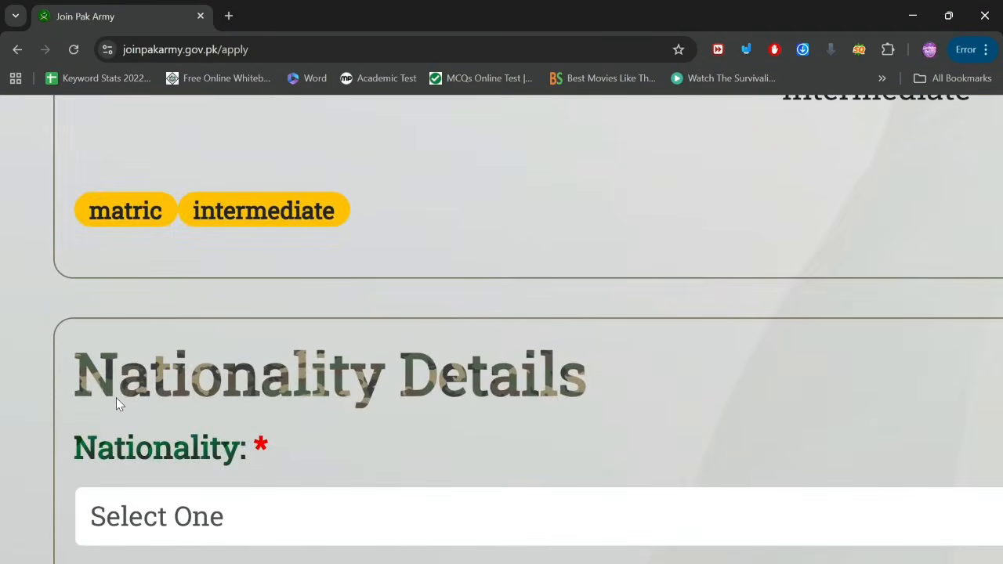
{"action": "left_click", "coordinate": [196, 533]}
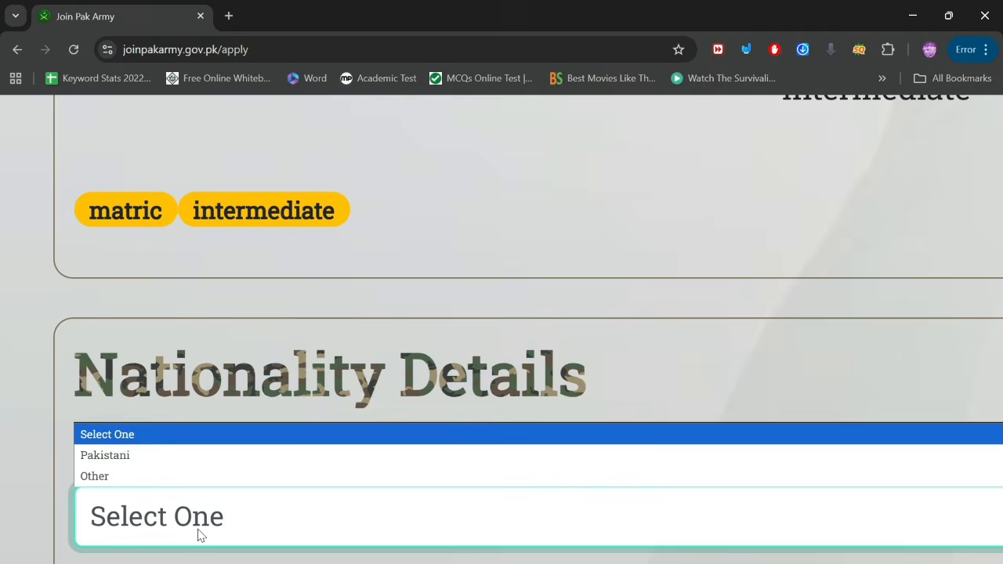
{"action": "left_click", "coordinate": [144, 455]}
Step: Try continuing to the next application step with Next, then return to the button
{"action": "scroll", "coordinate": [390, 436], "scroll_direction": "down", "scroll_amount": 5}
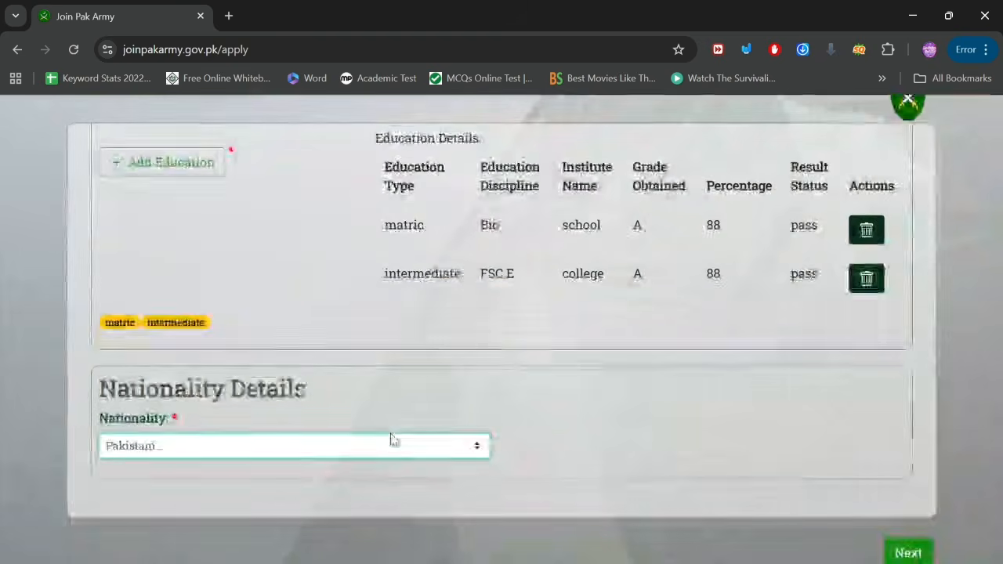
{"action": "left_click", "coordinate": [905, 553]}
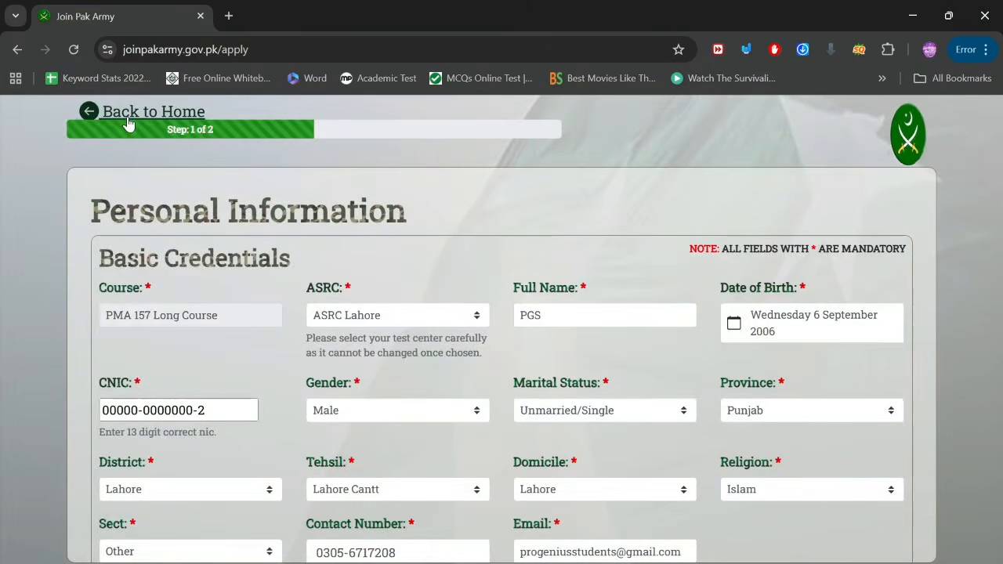
{"action": "scroll", "coordinate": [129, 124], "scroll_direction": "up", "scroll_amount": 5}
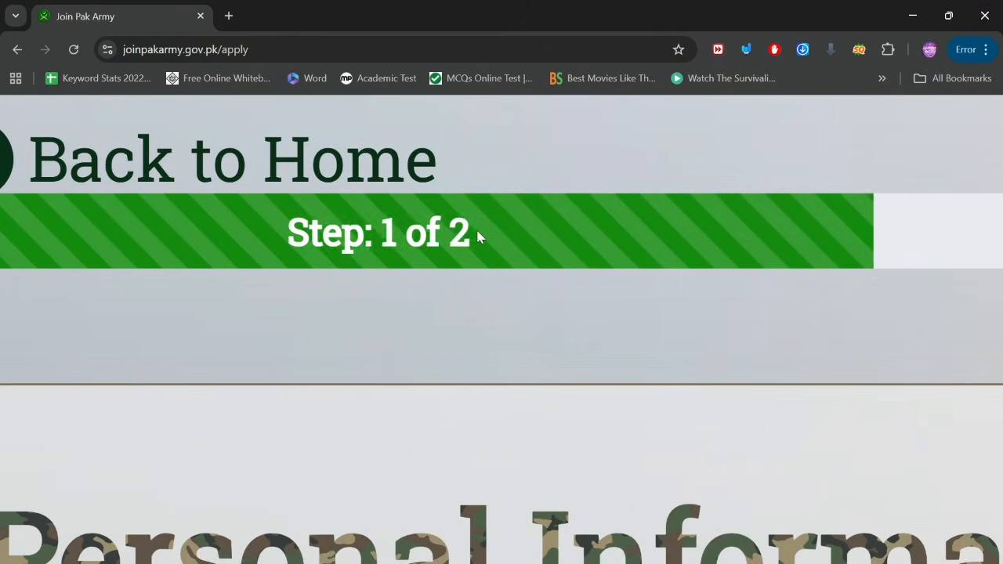
{"action": "scroll", "coordinate": [393, 260], "scroll_direction": "down", "scroll_amount": 3}
{"action": "scroll", "coordinate": [393, 261], "scroll_direction": "down", "scroll_amount": 3}
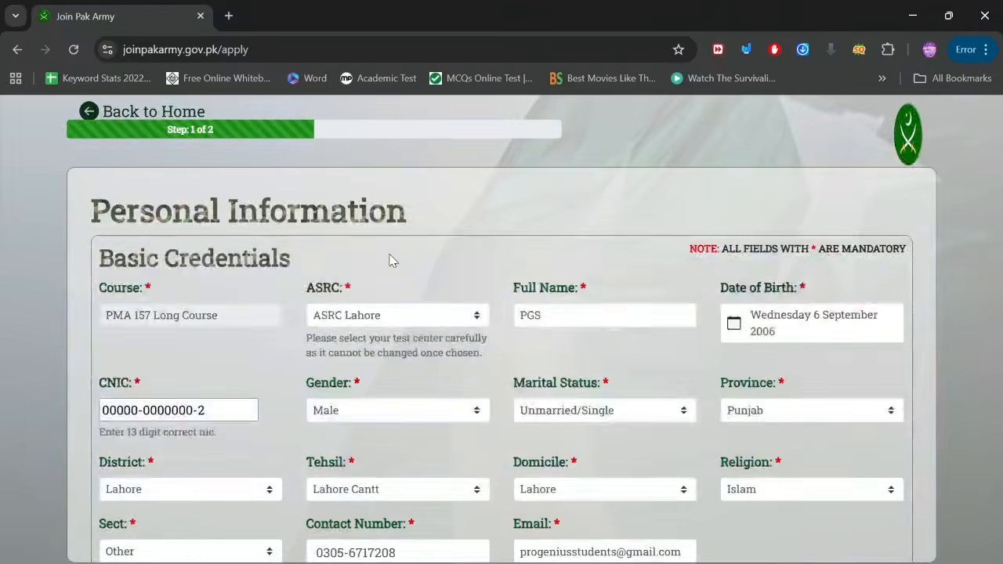
{"action": "scroll", "coordinate": [392, 261], "scroll_direction": "down", "scroll_amount": 4}
{"action": "scroll", "coordinate": [392, 261], "scroll_direction": "down", "scroll_amount": 4}
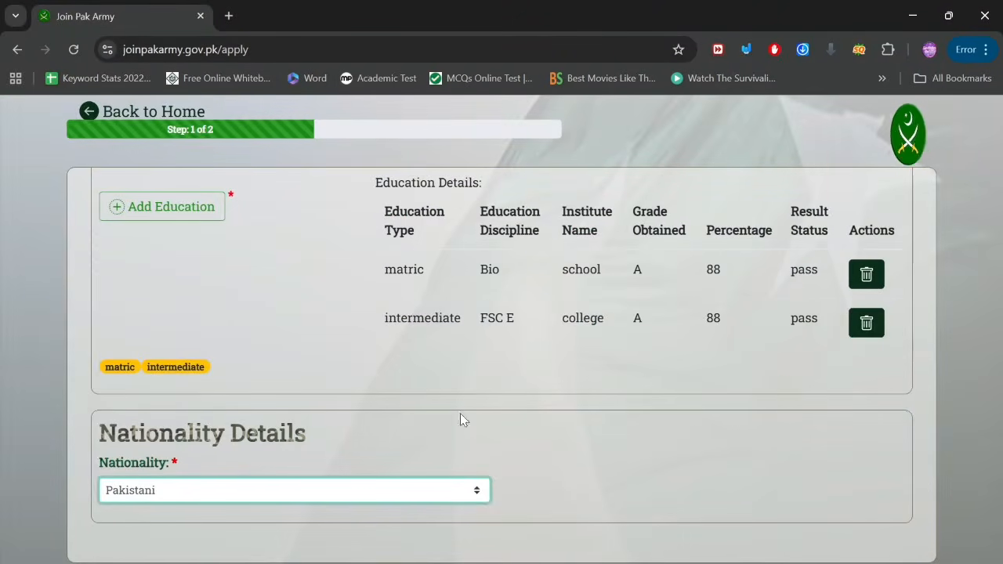
{"action": "scroll", "coordinate": [552, 472], "scroll_direction": "down", "scroll_amount": 1}
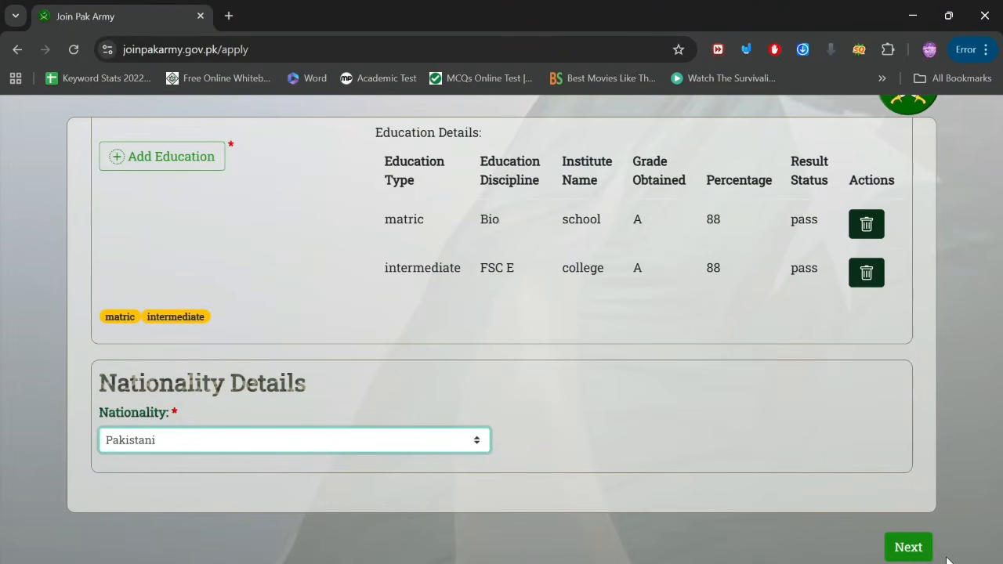
{"action": "scroll", "coordinate": [948, 556], "scroll_direction": "up", "scroll_amount": 5}
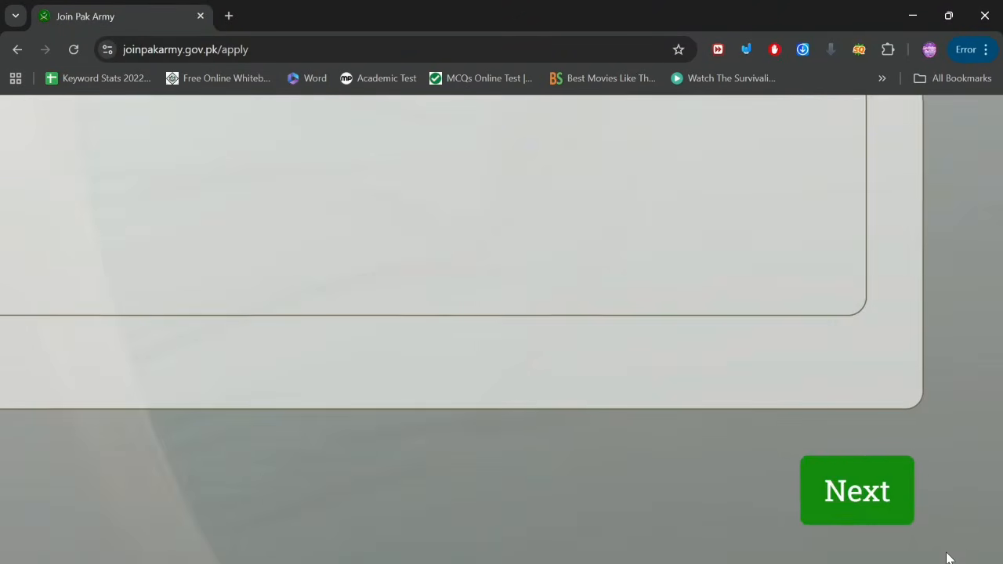
Step: Continue to the Parent's Details step and look over the family information form
{"action": "left_click", "coordinate": [863, 497]}
{"action": "scroll", "coordinate": [586, 419], "scroll_direction": "down", "scroll_amount": 5}
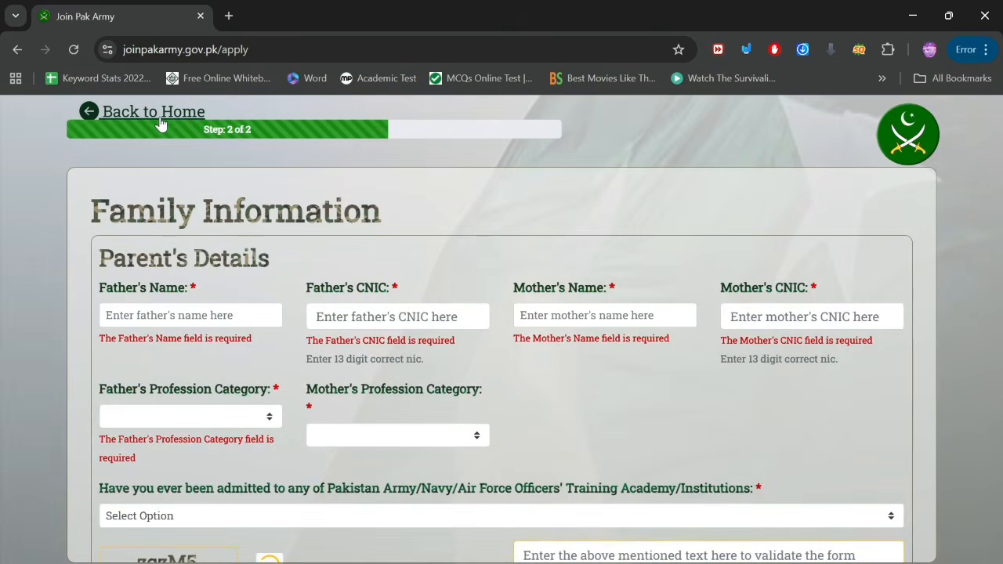
{"action": "scroll", "coordinate": [161, 124], "scroll_direction": "up", "scroll_amount": 5}
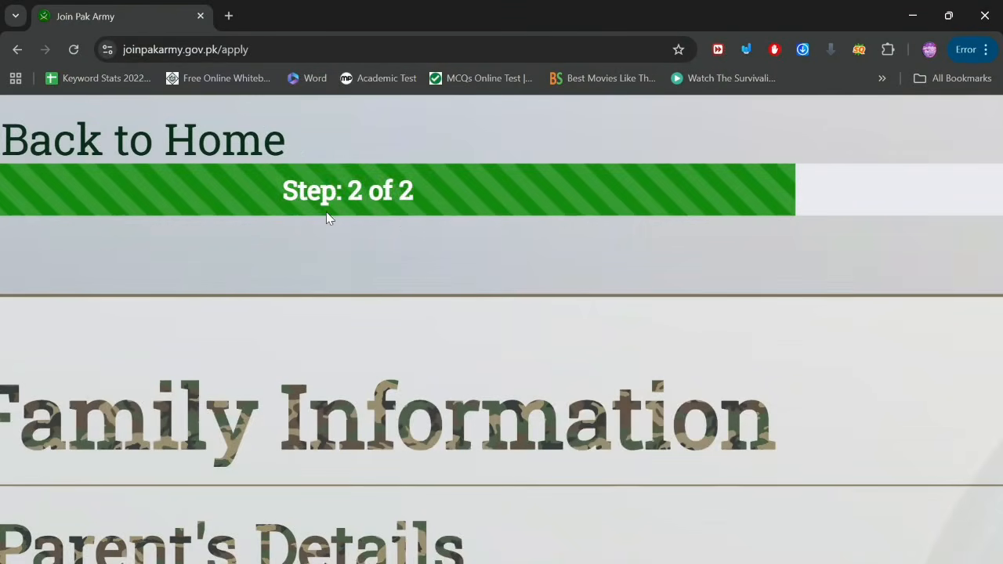
{"action": "scroll", "coordinate": [384, 217], "scroll_direction": "down", "scroll_amount": 5}
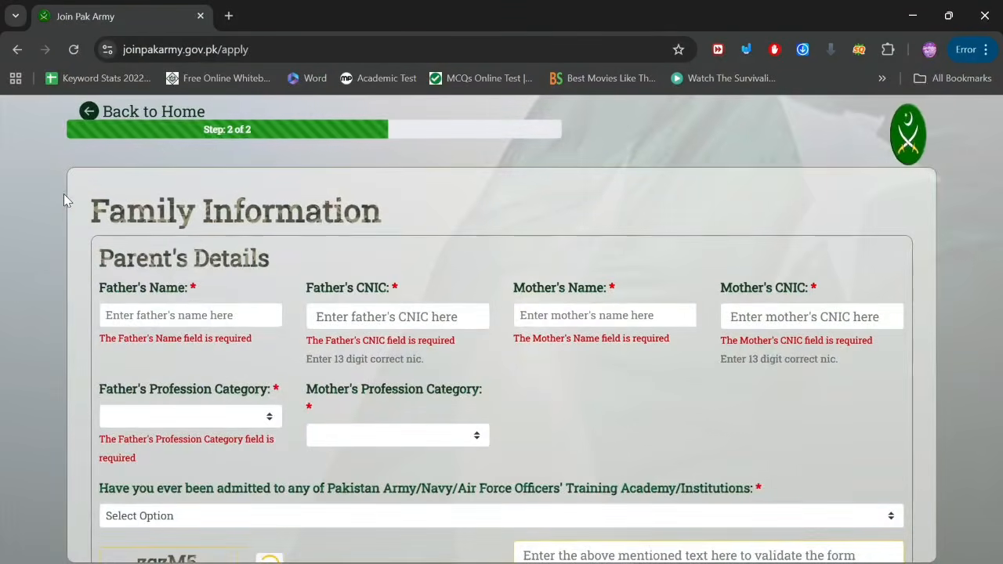
{"action": "scroll", "coordinate": [64, 194], "scroll_direction": "up", "scroll_amount": 5}
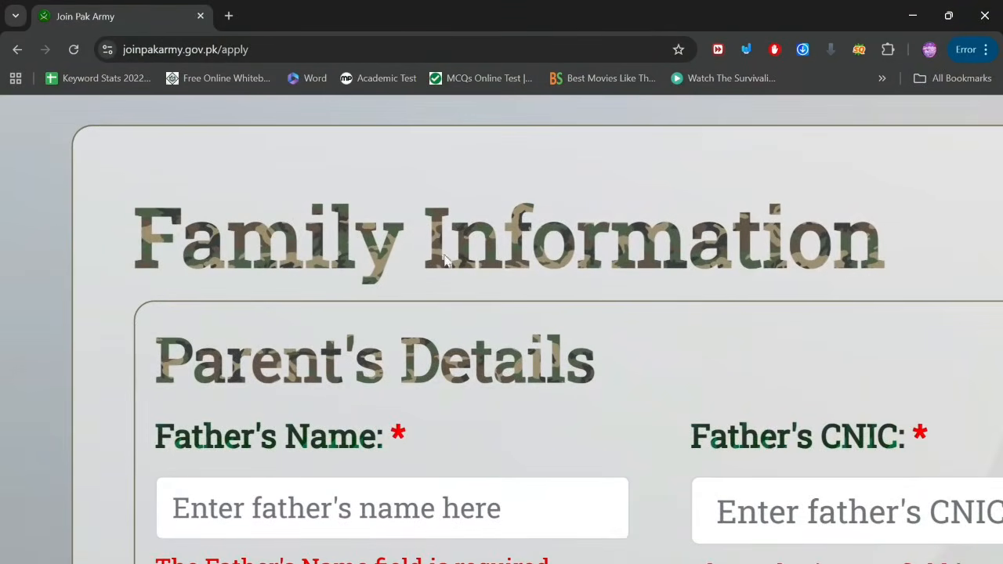
{"action": "scroll", "coordinate": [373, 331], "scroll_direction": "down", "scroll_amount": 2}
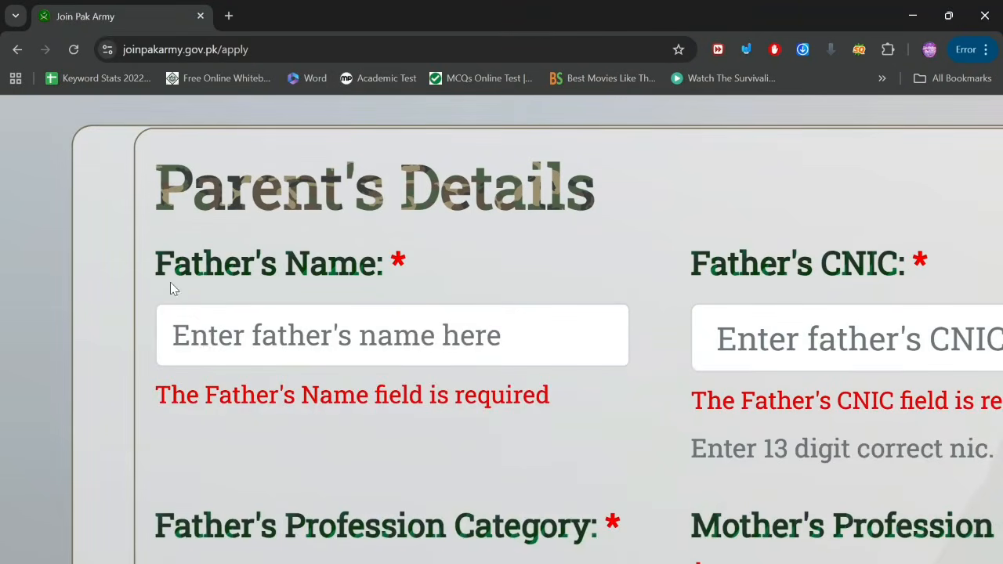
Step: Enter the father's name and his 13-digit CNIC, correcting the last digit to 3
{"action": "left_click", "coordinate": [213, 340]}
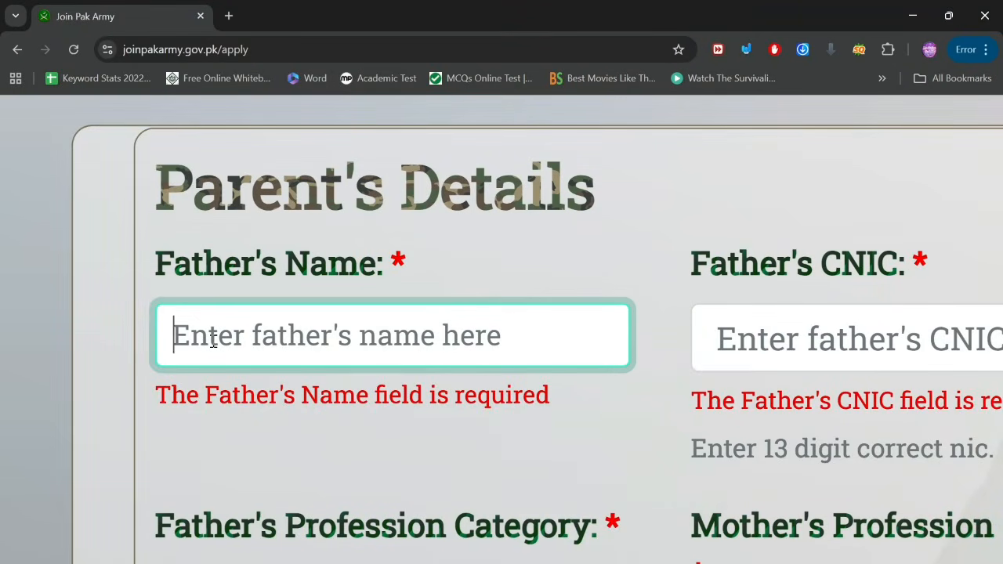
{"action": "type", "text": "sndns"}
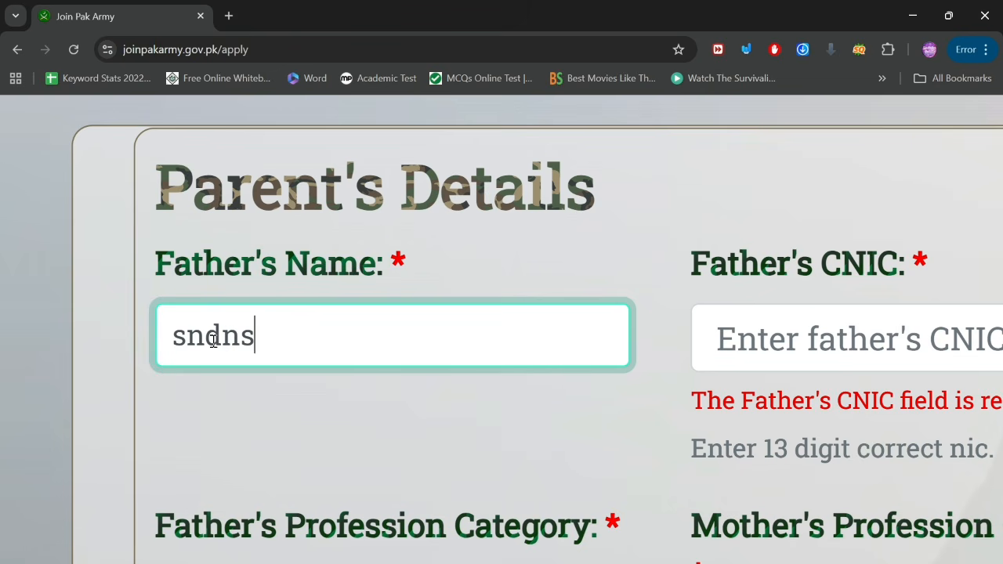
{"action": "left_click", "coordinate": [815, 329]}
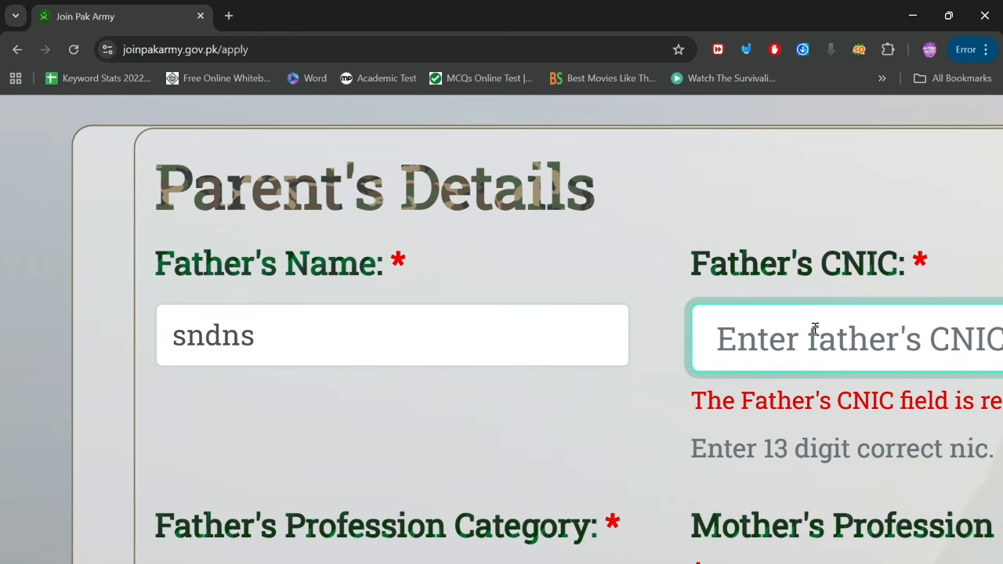
{"action": "type", "text": "0000000000000-0"}
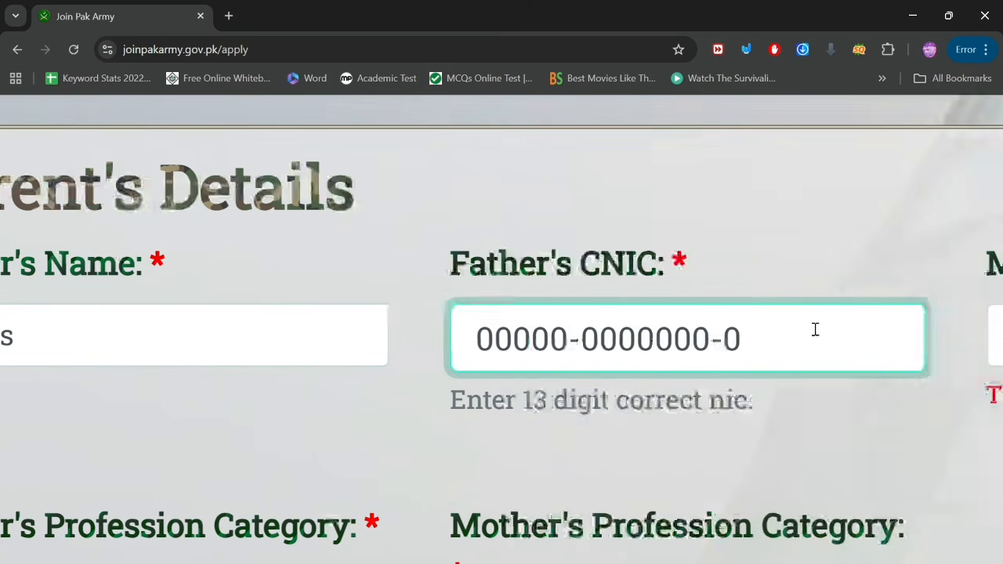
{"action": "key", "text": "BackSpace"}
{"action": "type", "text": "3"}
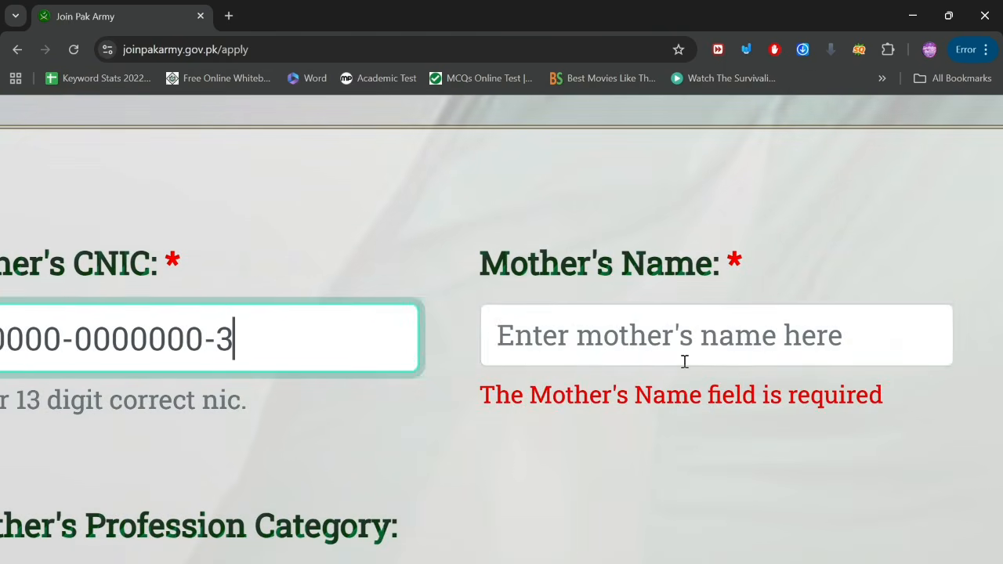
Step: Fill in the mother's name in the Mother's Name field
{"action": "left_click", "coordinate": [684, 361]}
{"action": "type", "text": "jadnjdajd"}
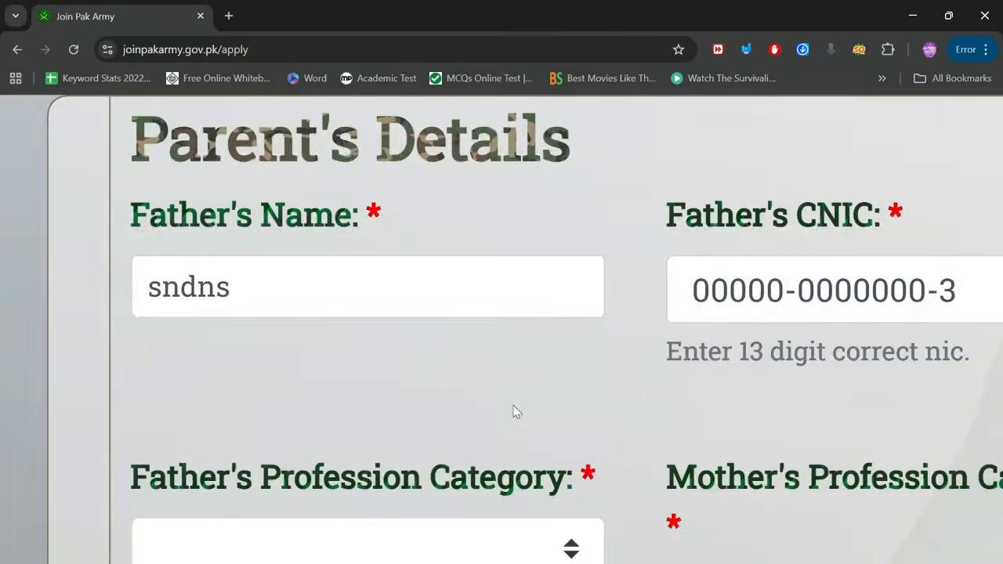
{"action": "scroll", "coordinate": [512, 413], "scroll_direction": "down", "scroll_amount": 2}
Step: Set Father's Profession Category to Bussinessman
{"action": "left_click", "coordinate": [374, 381]}
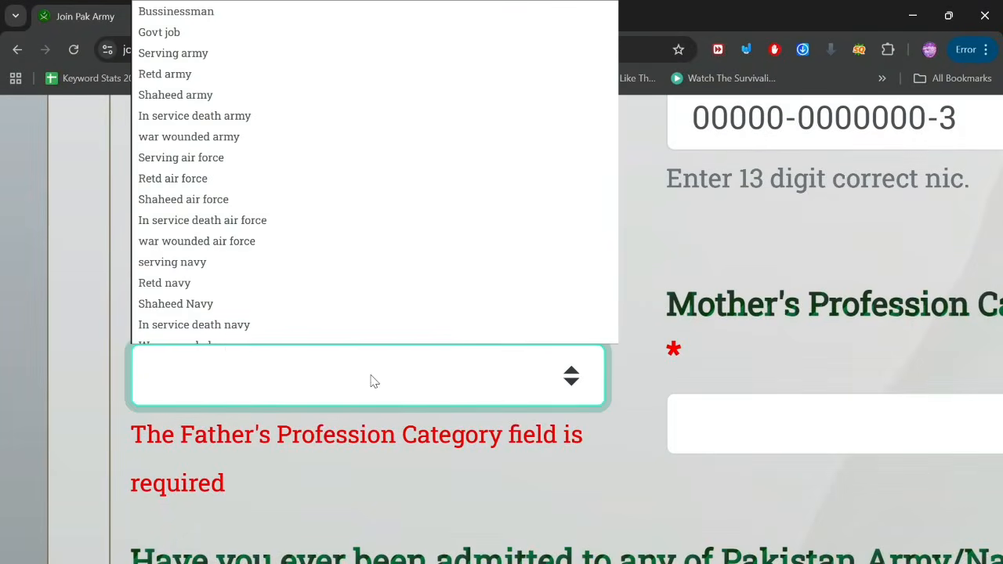
{"action": "scroll", "coordinate": [202, 240], "scroll_direction": "down", "scroll_amount": 1}
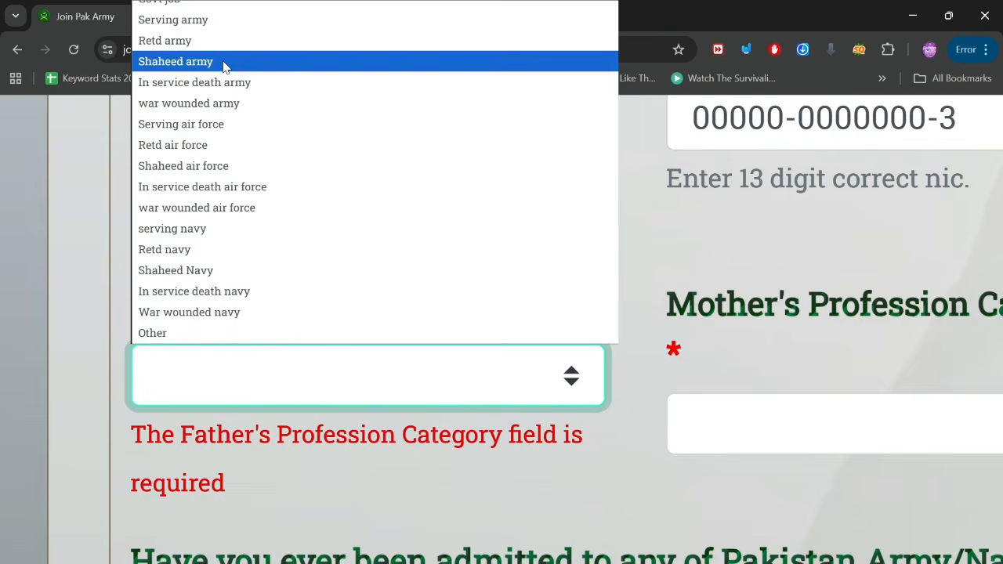
{"action": "scroll", "coordinate": [181, 249], "scroll_direction": "up", "scroll_amount": 1}
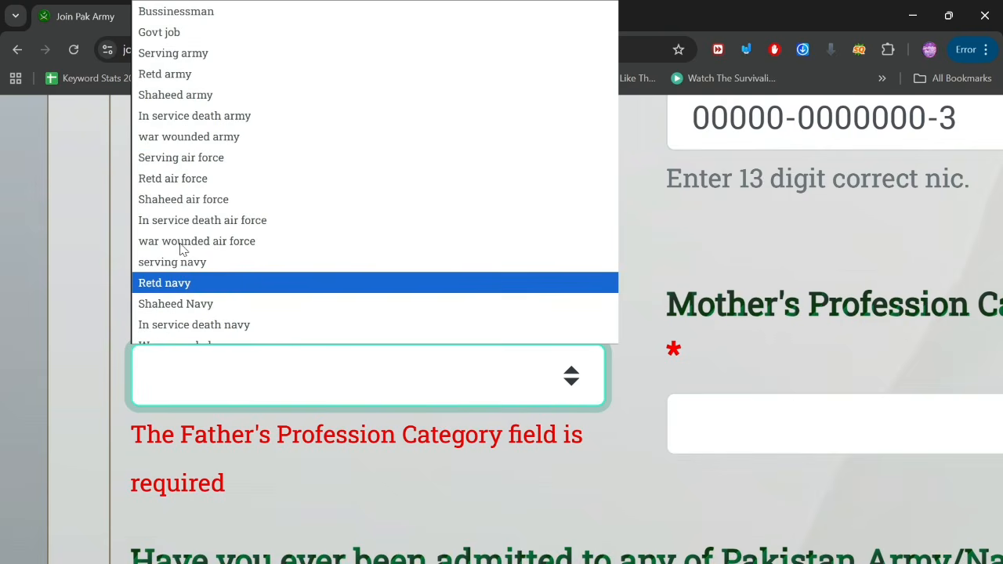
{"action": "left_click", "coordinate": [163, 17]}
{"action": "scroll", "coordinate": [507, 325], "scroll_direction": "right", "scroll_amount": 5}
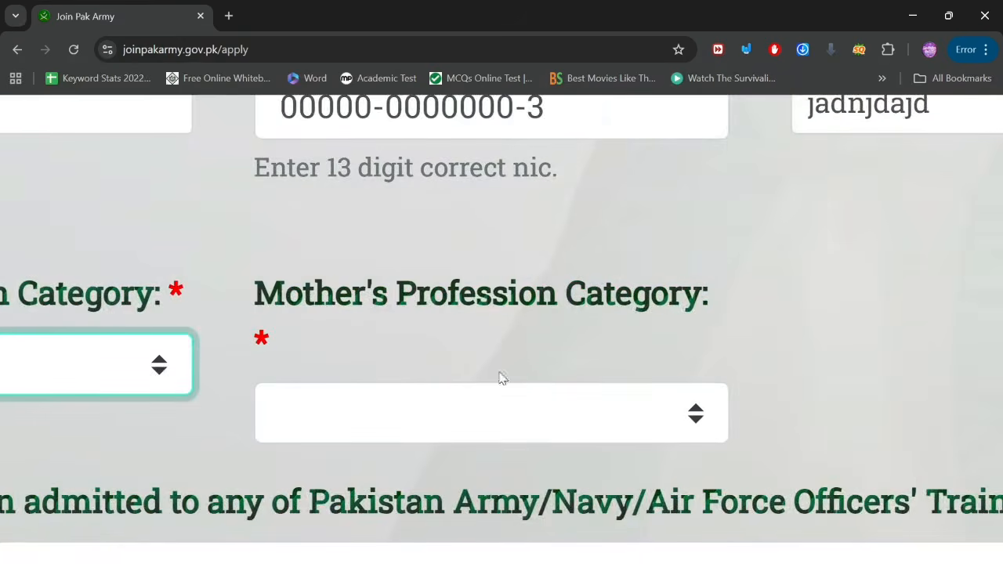
Step: Set Mother's Profession Category to House Wife
{"action": "left_click", "coordinate": [459, 410]}
{"action": "scroll", "coordinate": [337, 361], "scroll_direction": "down", "scroll_amount": 1}
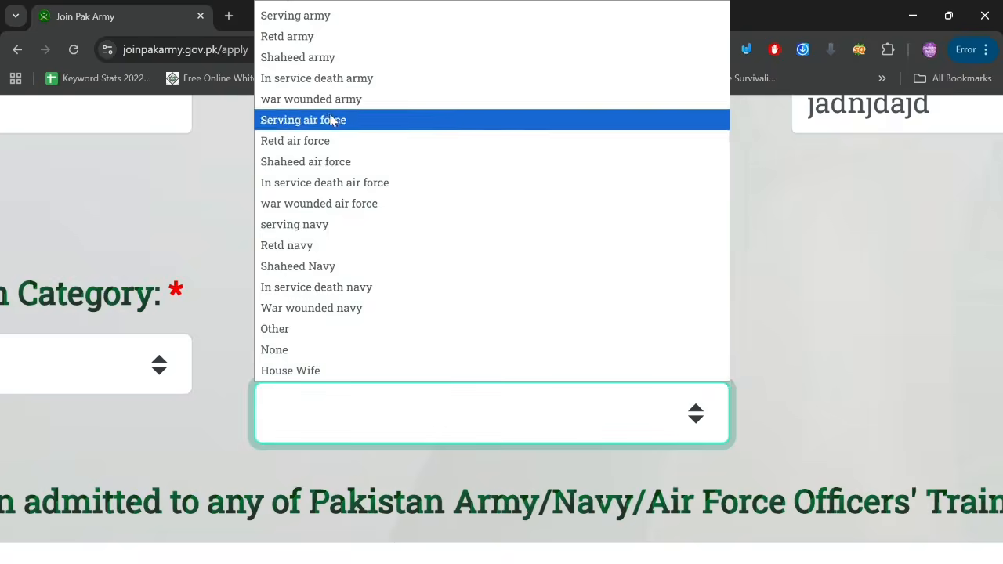
{"action": "scroll", "coordinate": [289, 388], "scroll_direction": "down", "scroll_amount": 1}
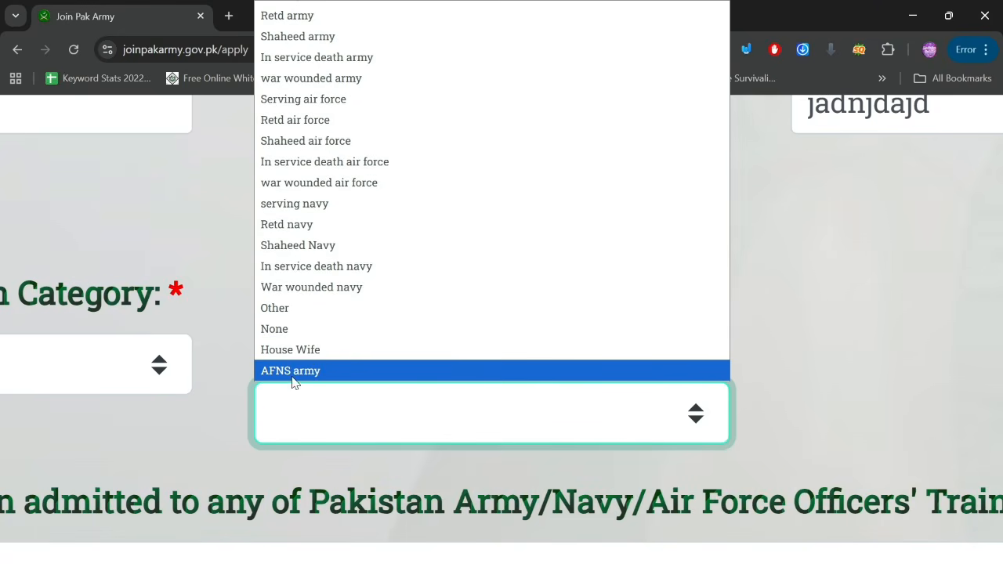
{"action": "left_click", "coordinate": [290, 352]}
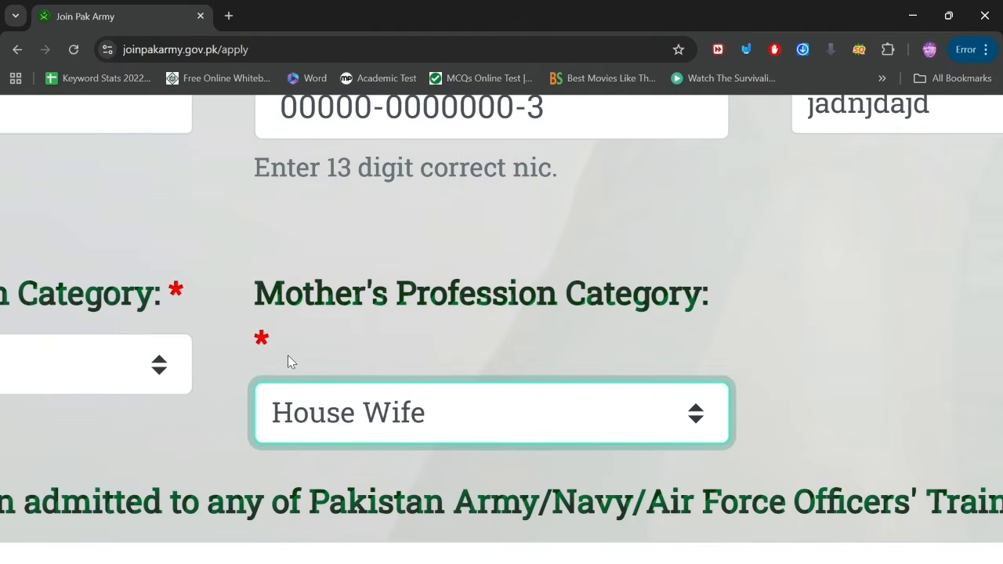
Step: Answer NO to the question about prior admission to an academy
{"action": "key", "text": "ctrl+minus"}
{"action": "key", "text": "ctrl+minus"}
{"action": "key", "text": "ctrl+minus"}
{"action": "key", "text": "ctrl+minus"}
{"action": "scroll", "coordinate": [375, 368], "scroll_direction": "down", "scroll_amount": 1}
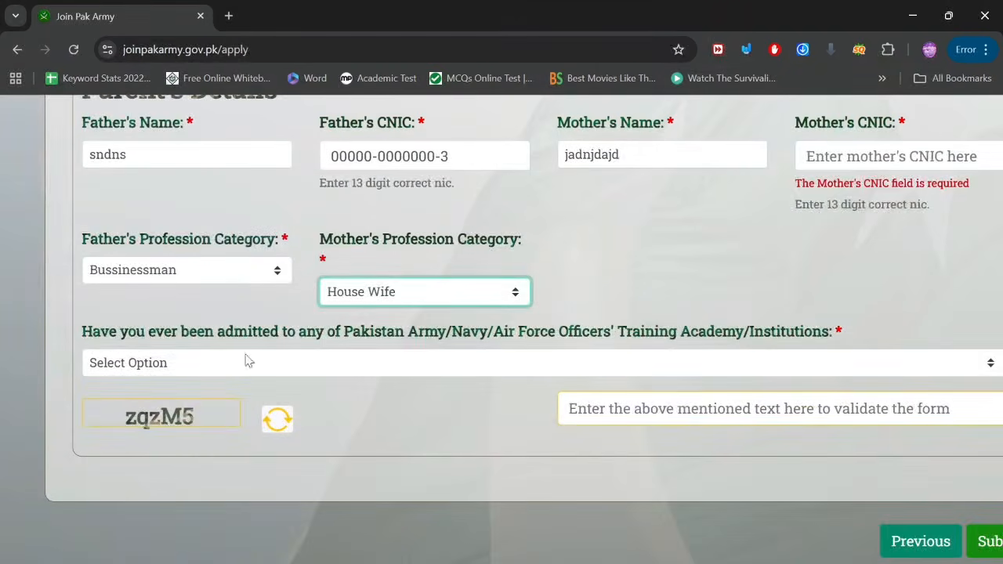
{"action": "key", "text": "ctrl+plus"}
{"action": "key", "text": "ctrl+plus"}
{"action": "key", "text": "ctrl+plus"}
{"action": "key", "text": "ctrl+plus"}
{"action": "key", "text": "ctrl+plus"}
{"action": "key", "text": "ctrl+plus"}
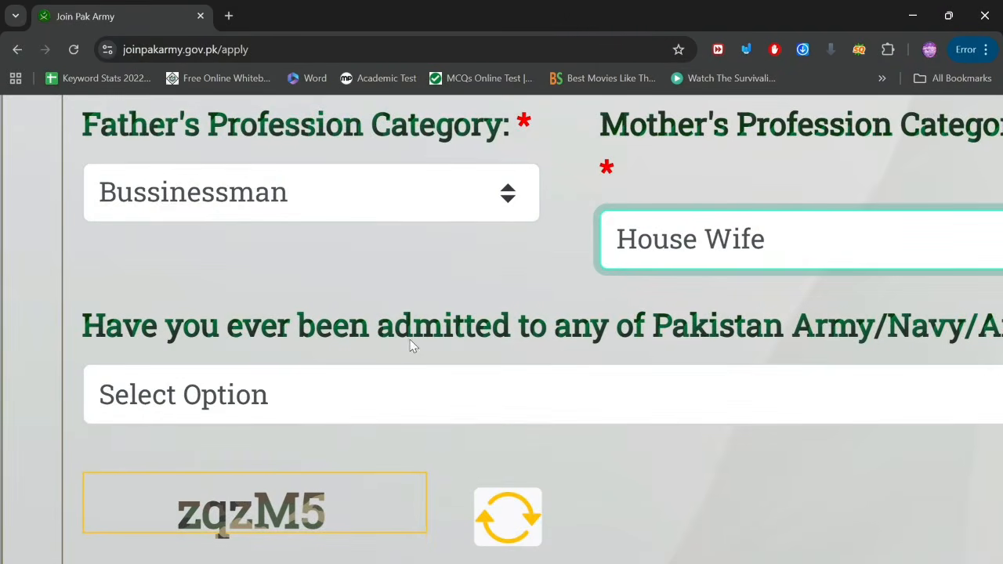
{"action": "scroll", "coordinate": [636, 344], "scroll_direction": "right", "scroll_amount": 10}
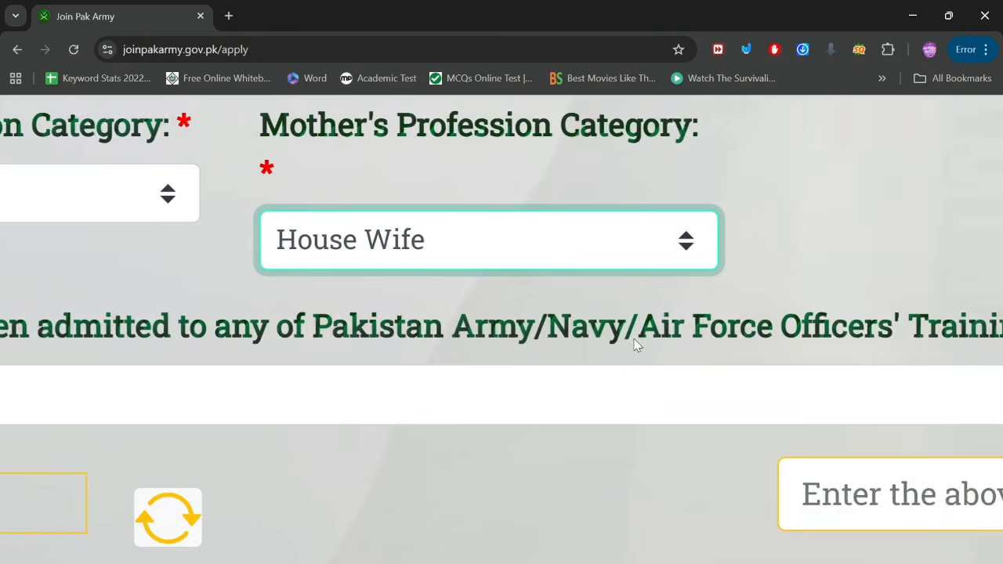
{"action": "scroll", "coordinate": [636, 344], "scroll_direction": "right", "scroll_amount": 3}
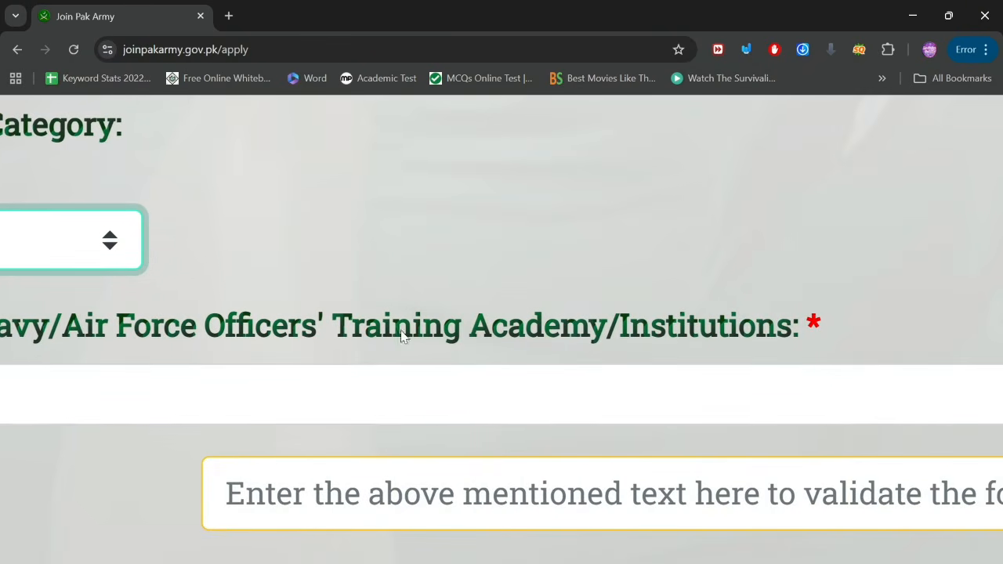
{"action": "key", "text": "ctrl+minus"}
{"action": "key", "text": "ctrl+minus"}
{"action": "key", "text": "ctrl+minus"}
{"action": "key", "text": "ctrl+minus"}
{"action": "key", "text": "ctrl+minus"}
{"action": "key", "text": "ctrl+minus"}
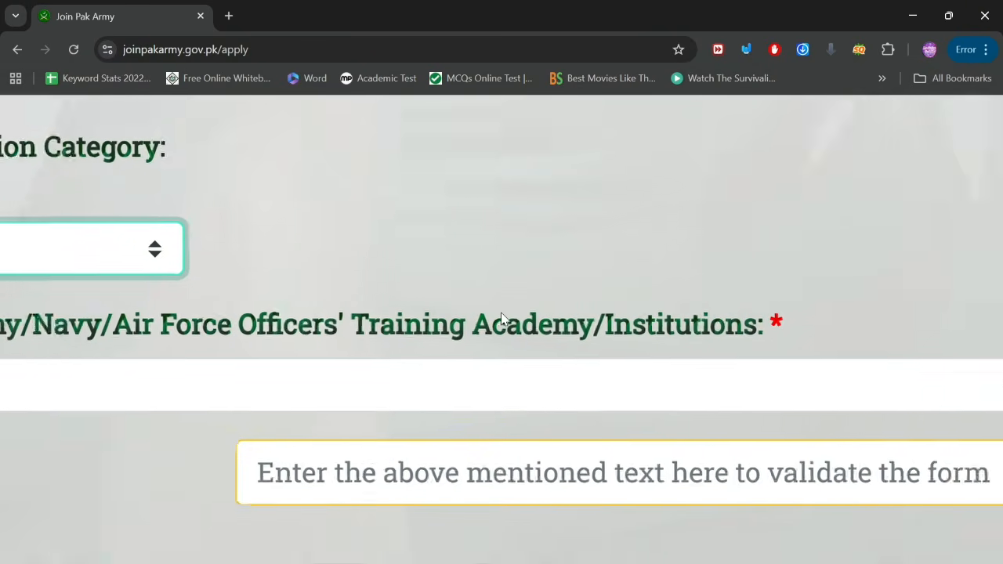
{"action": "key", "text": "ctrl+plus"}
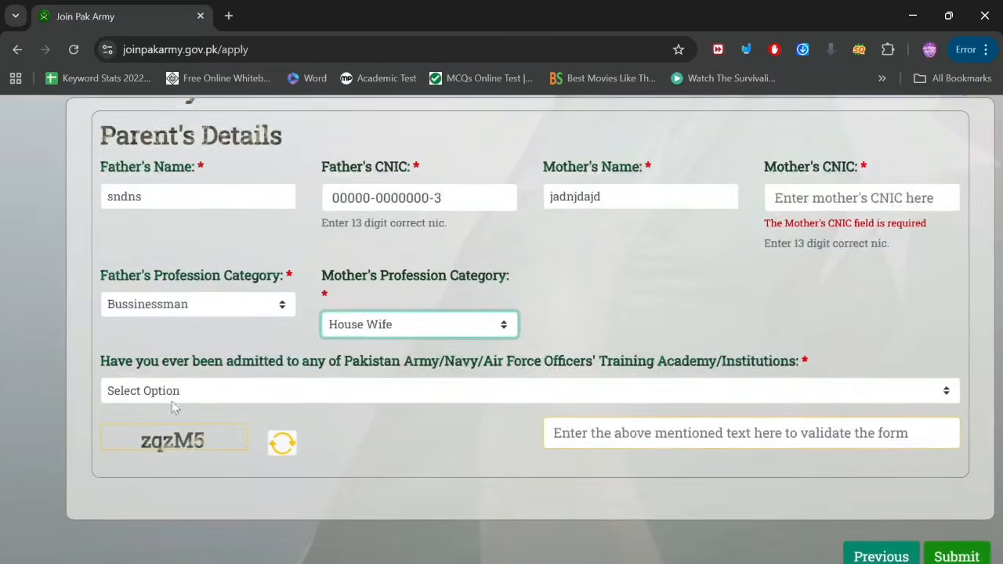
{"action": "left_click", "coordinate": [202, 391]}
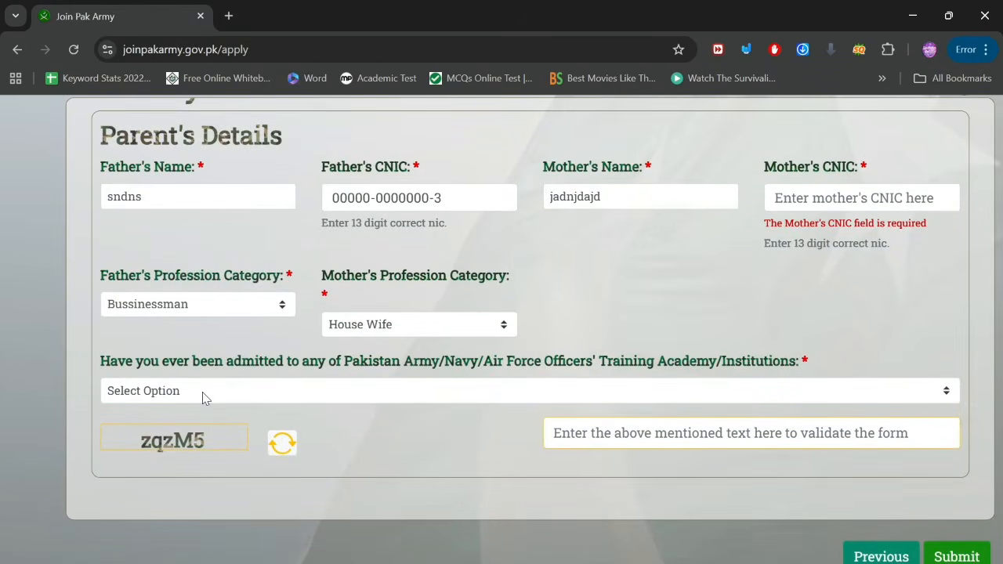
{"action": "left_click", "coordinate": [946, 391]}
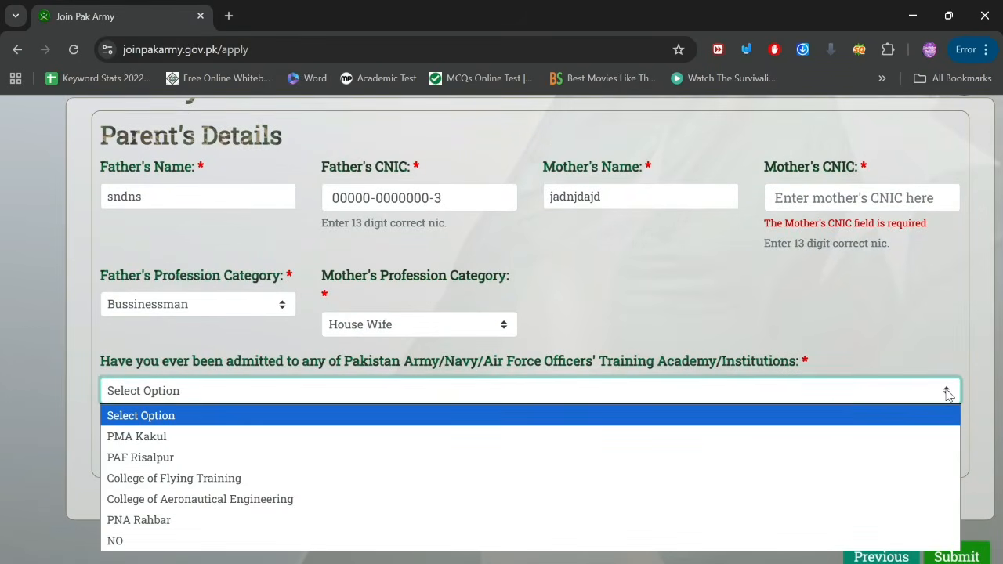
{"action": "left_click", "coordinate": [135, 542]}
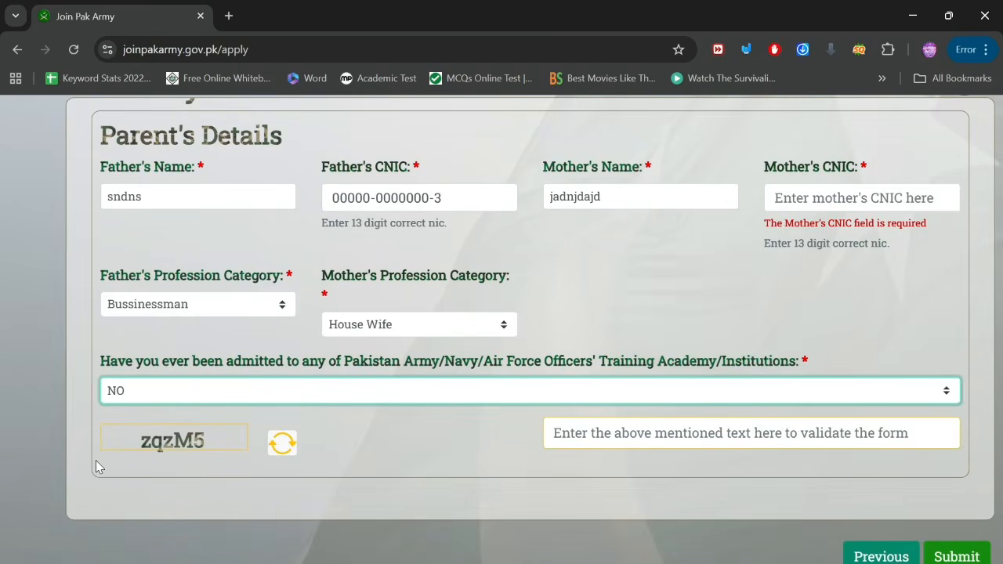
{"action": "scroll", "coordinate": [96, 460], "scroll_direction": "up", "scroll_amount": 5}
{"action": "scroll", "coordinate": [263, 432], "scroll_direction": "right", "scroll_amount": 3}
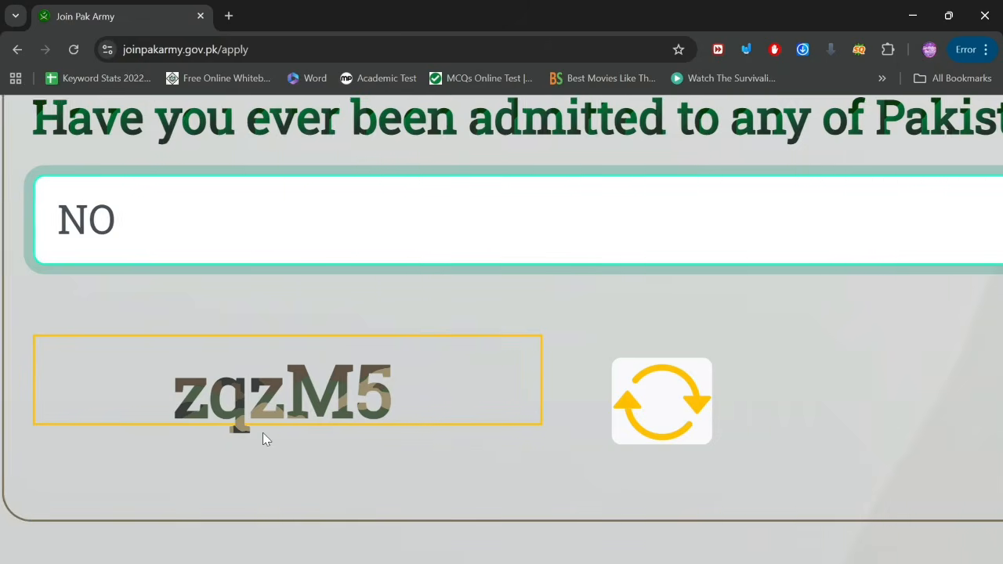
{"action": "scroll", "coordinate": [262, 433], "scroll_direction": "down", "scroll_amount": 3}
Step: Enter the captcha code and submit Parent's Details while Mother's CNIC is still empty
{"action": "scroll", "coordinate": [262, 433], "scroll_direction": "down", "scroll_amount": 2}
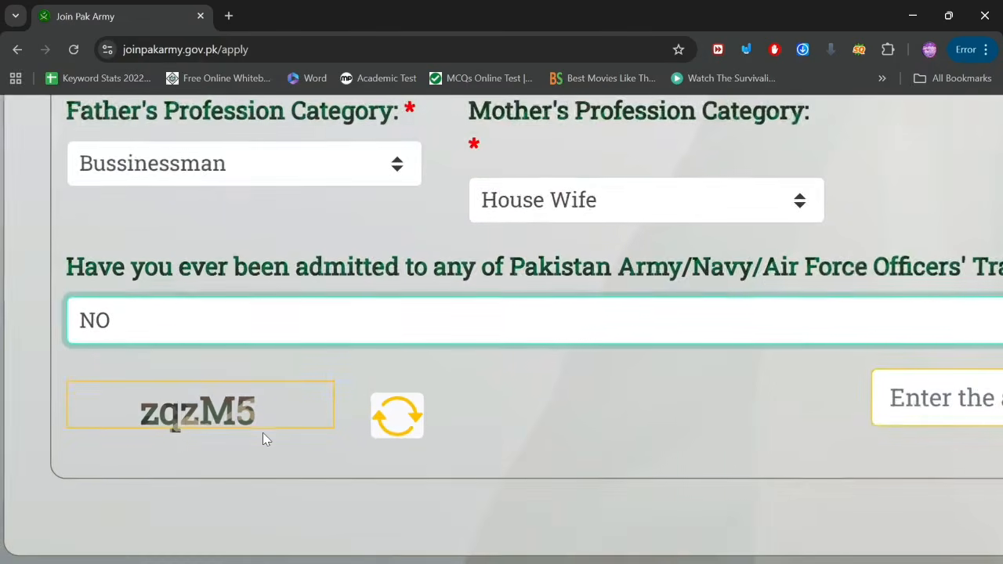
{"action": "left_click", "coordinate": [914, 402]}
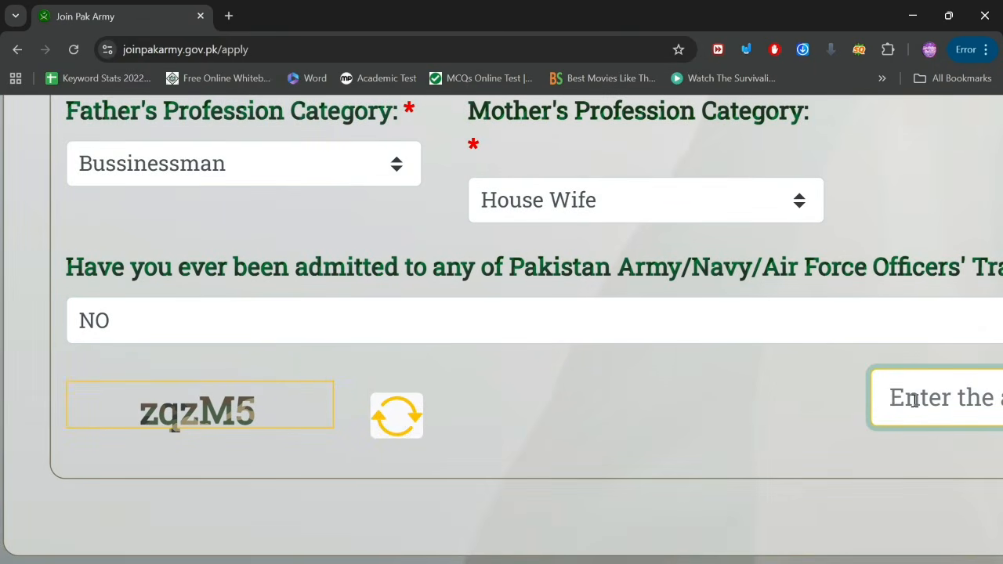
{"action": "type", "text": "z"}
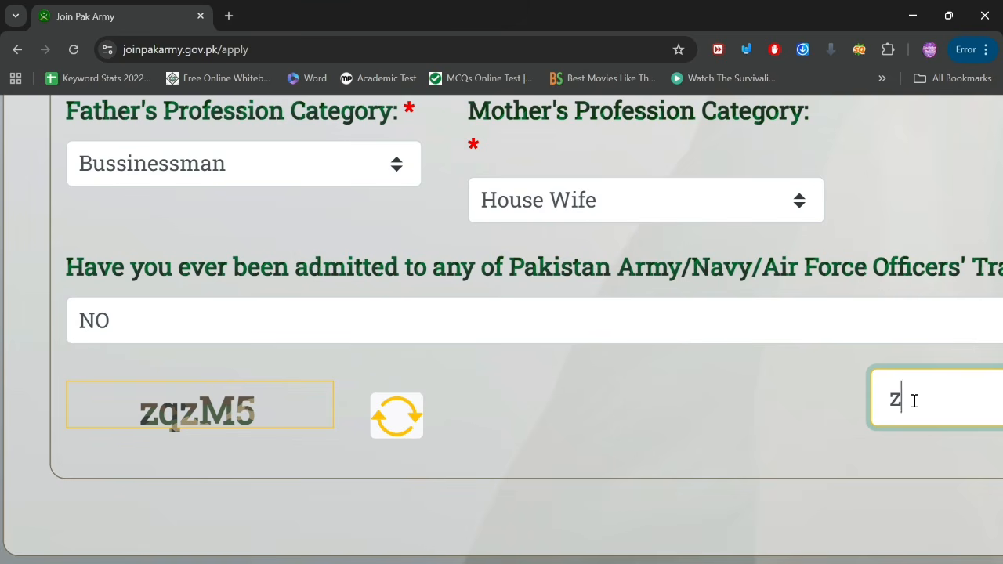
{"action": "type", "text": "qzM5"}
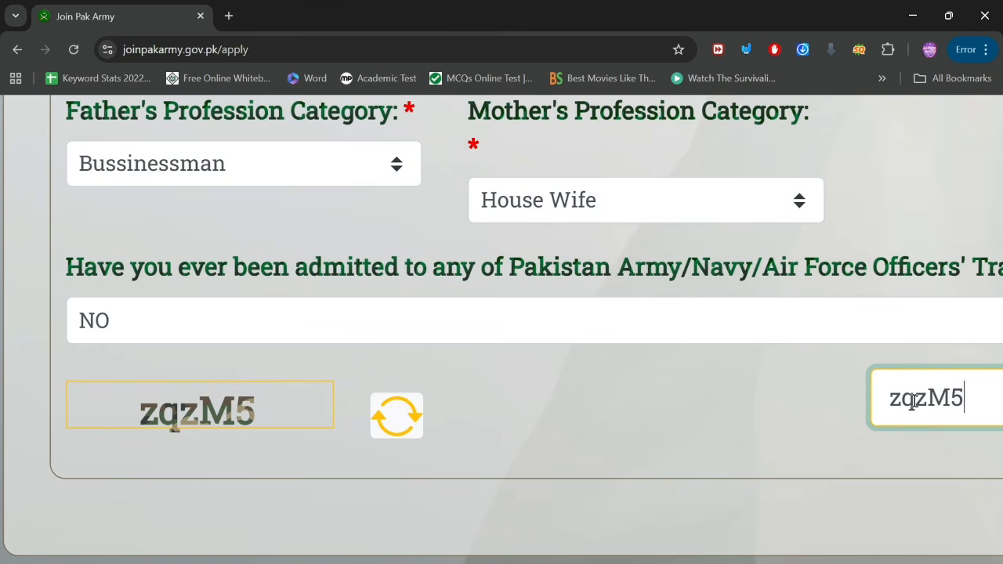
{"action": "scroll", "coordinate": [968, 400], "scroll_direction": "right", "scroll_amount": 5}
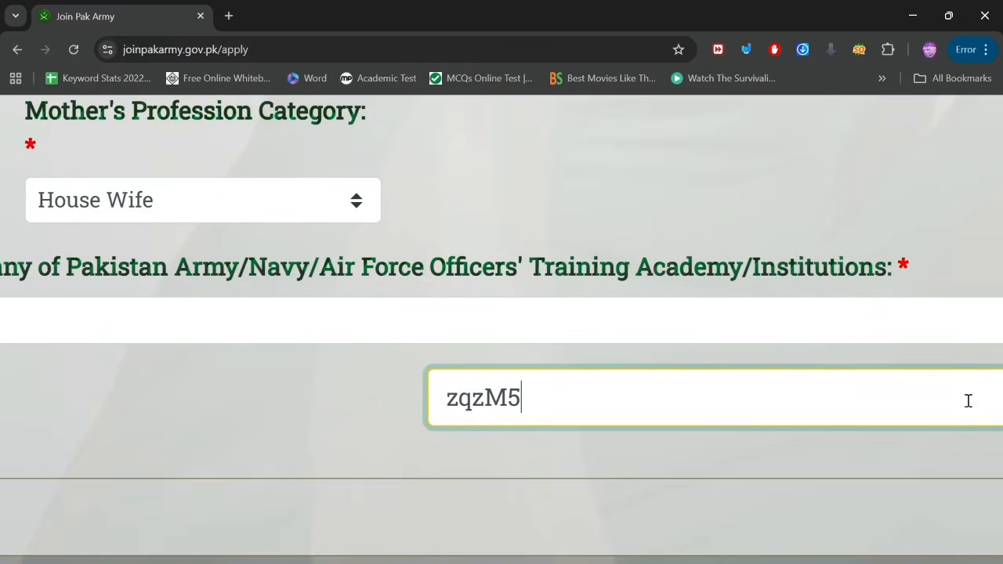
{"action": "scroll", "coordinate": [968, 401], "scroll_direction": "left", "scroll_amount": 6}
{"action": "scroll", "coordinate": [969, 400], "scroll_direction": "right", "scroll_amount": 7}
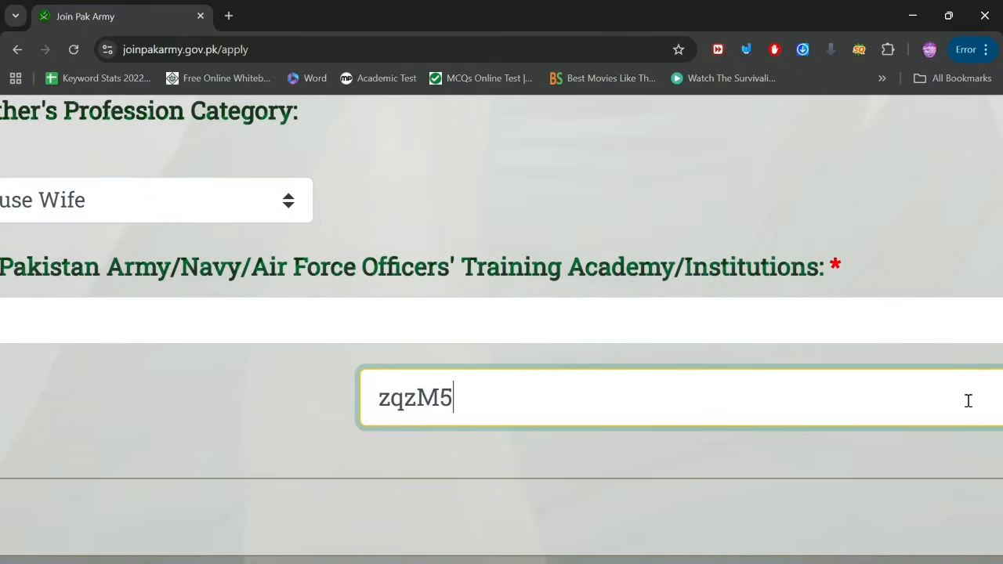
{"action": "scroll", "coordinate": [969, 400], "scroll_direction": "down", "scroll_amount": 5}
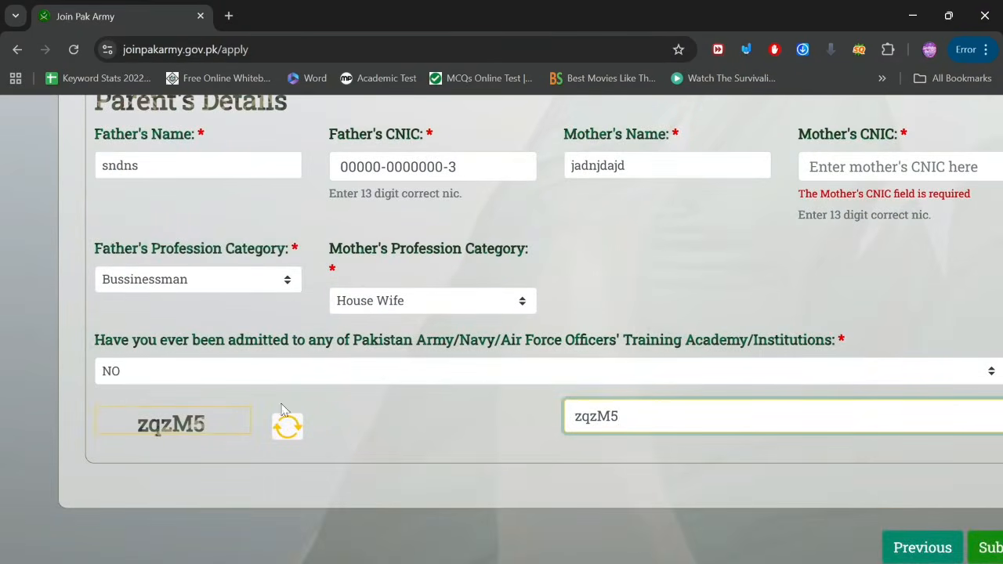
{"action": "scroll", "coordinate": [246, 417], "scroll_direction": "up", "scroll_amount": 5}
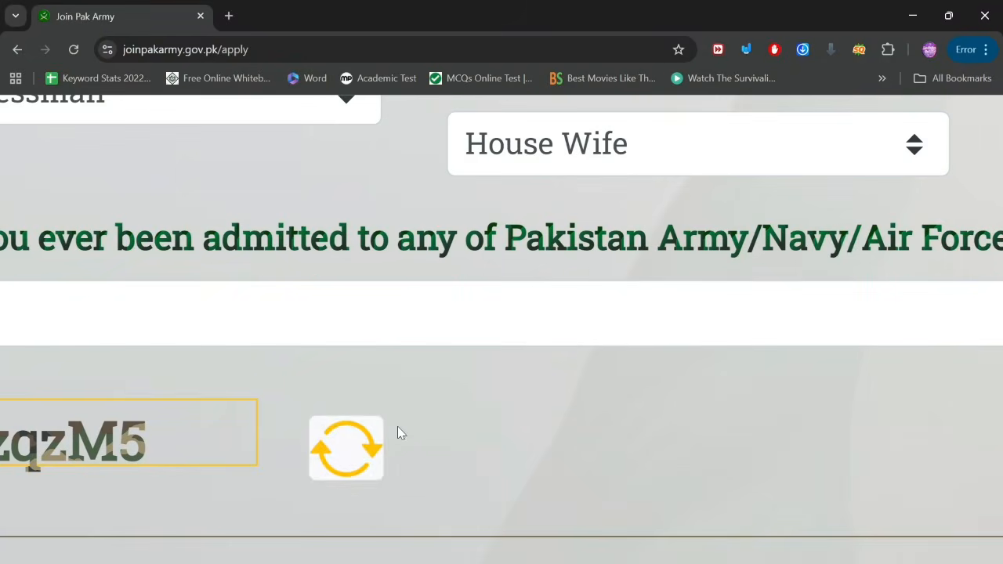
{"action": "scroll", "coordinate": [768, 426], "scroll_direction": "down", "scroll_amount": 8}
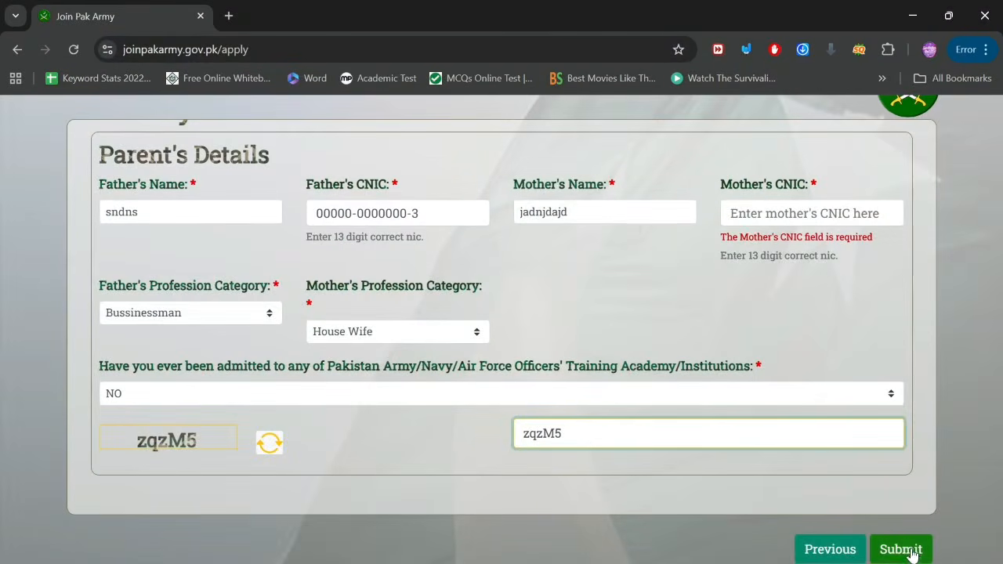
{"action": "scroll", "coordinate": [907, 553], "scroll_direction": "up", "scroll_amount": 2}
{"action": "scroll", "coordinate": [907, 553], "scroll_direction": "up", "scroll_amount": 2}
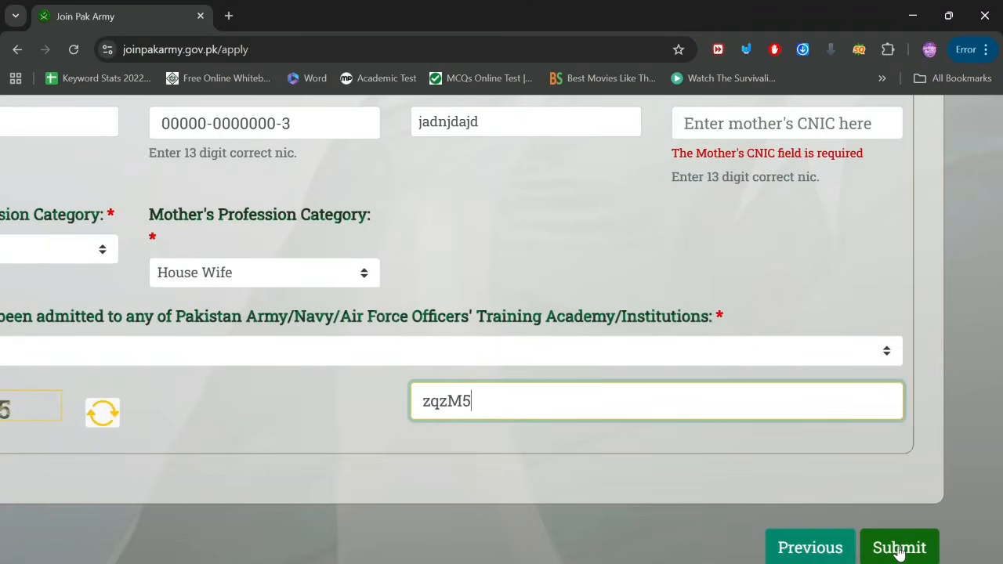
{"action": "left_click", "coordinate": [903, 555]}
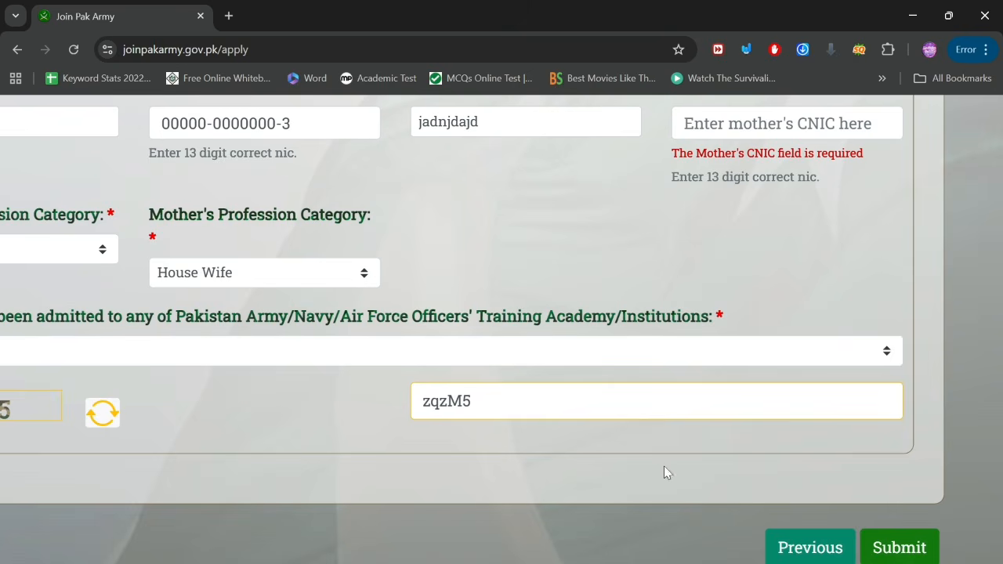
Step: Enter the mother's 13-digit CNIC, ending in 4, and resubmit the form
{"action": "scroll", "coordinate": [663, 469], "scroll_direction": "down", "scroll_amount": 3}
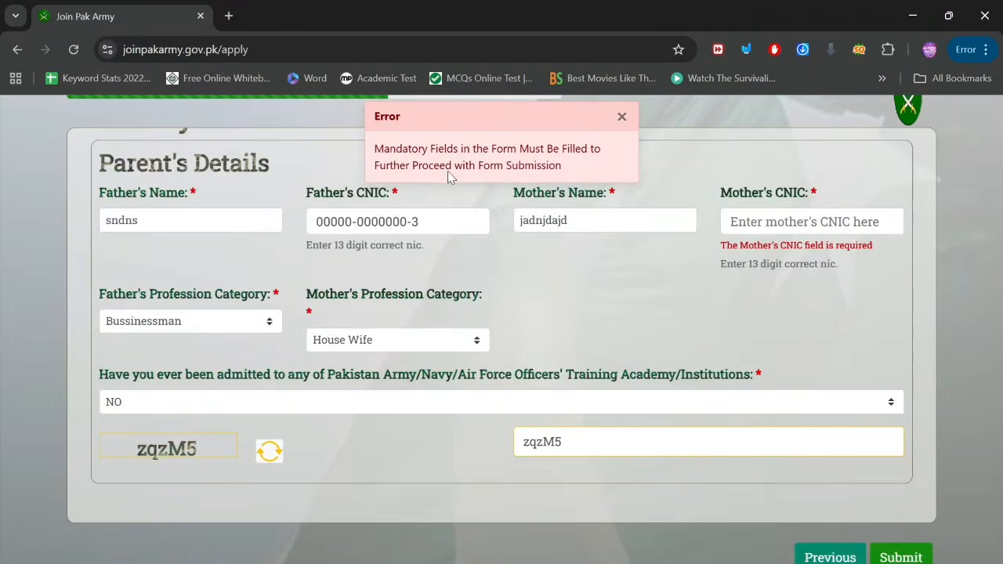
{"action": "scroll", "coordinate": [447, 172], "scroll_direction": "up", "scroll_amount": 3}
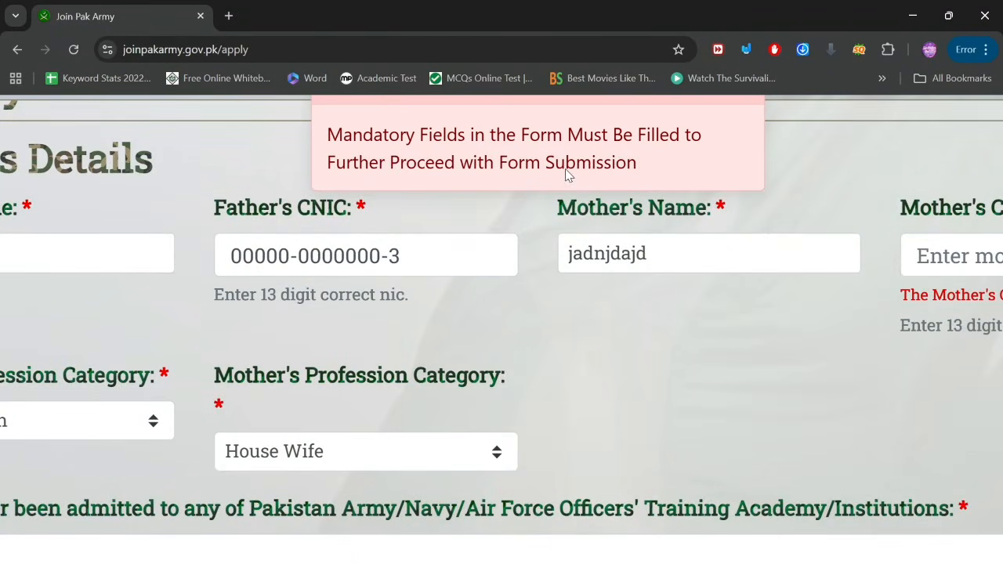
{"action": "scroll", "coordinate": [630, 349], "scroll_direction": "right", "scroll_amount": 4}
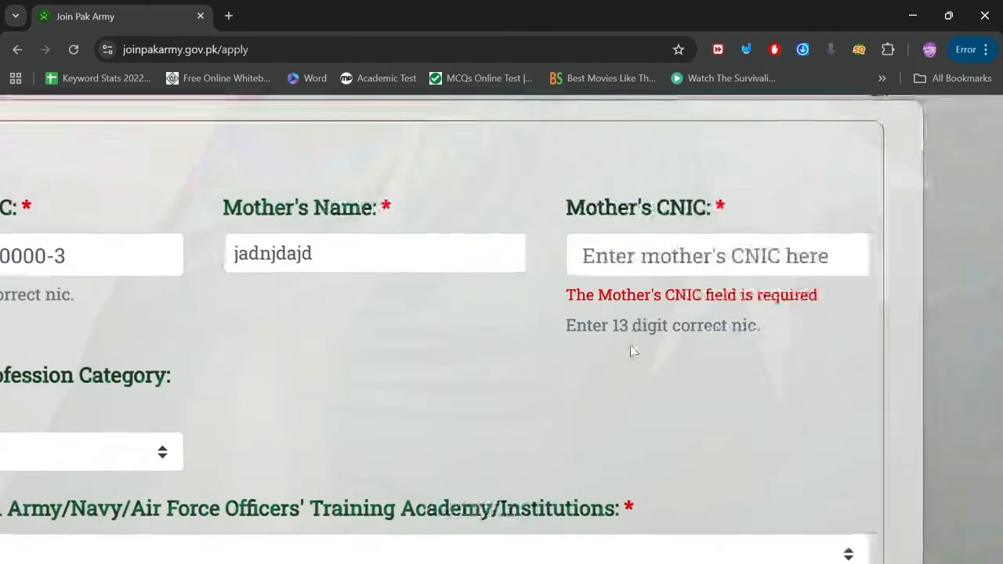
{"action": "left_click", "coordinate": [750, 253]}
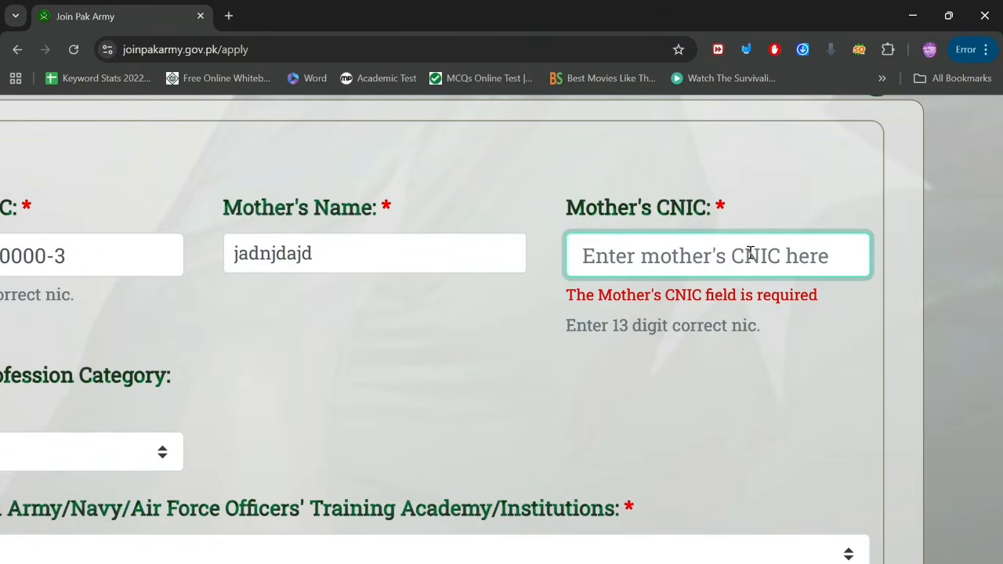
{"action": "type", "text": "00000-0000000-0"}
{"action": "key", "text": "BackSpace"}
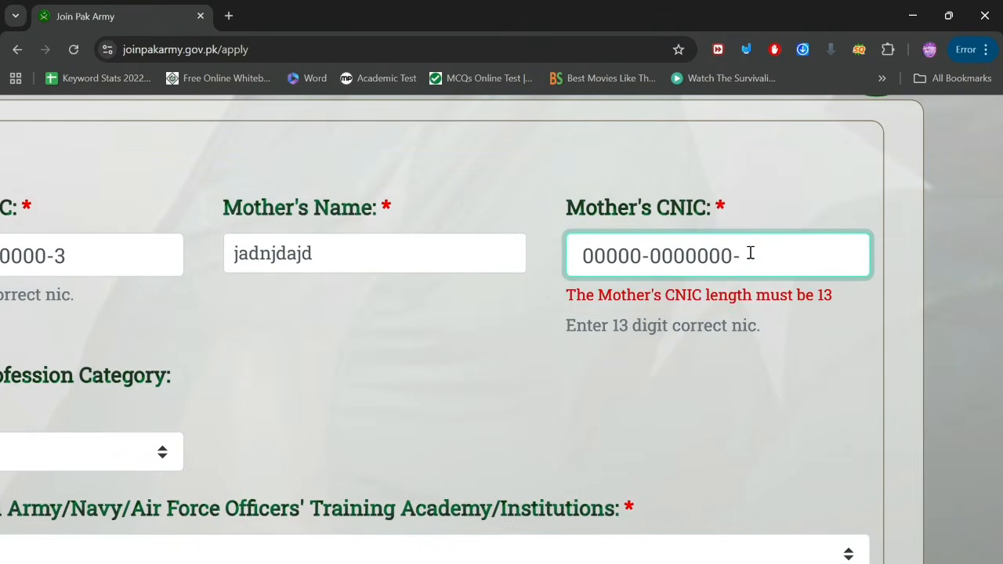
{"action": "type", "text": "4"}
{"action": "key", "text": "ctrl+minus"}
{"action": "key", "text": "ctrl+minus"}
{"action": "key", "text": "ctrl+minus"}
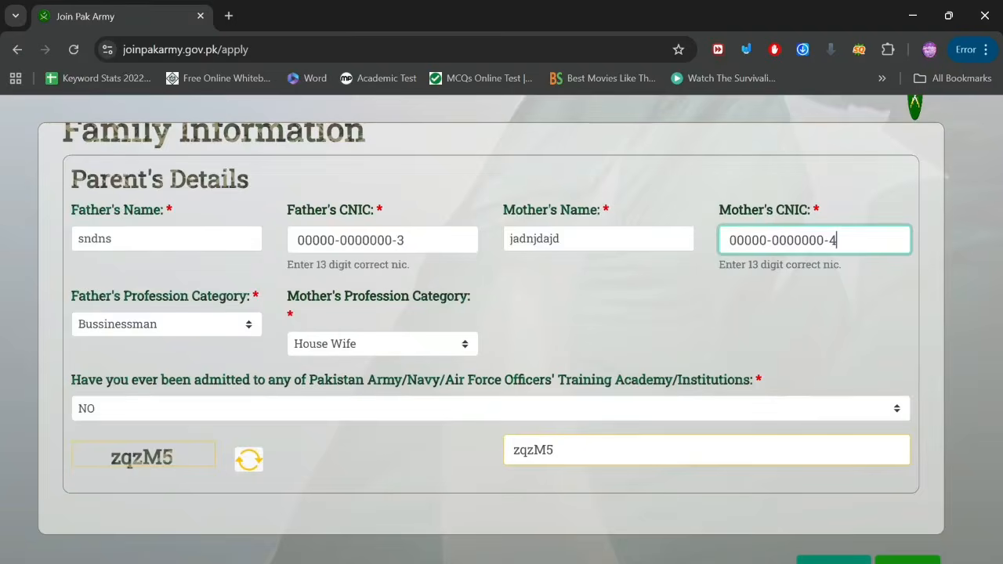
{"action": "left_click", "coordinate": [901, 556]}
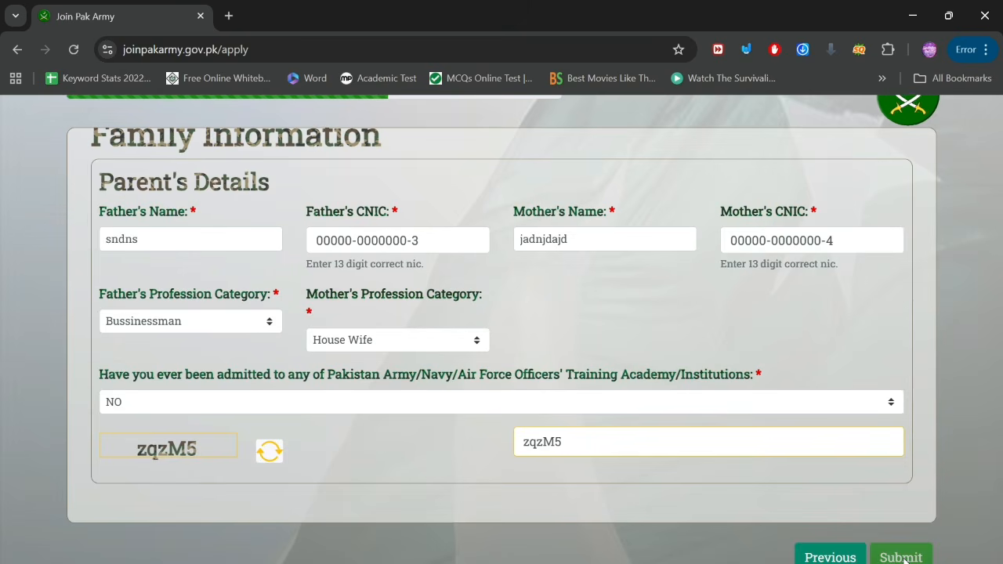
Step: Send the finished application and return to the homepage with its announcements
{"action": "left_click", "coordinate": [900, 557]}
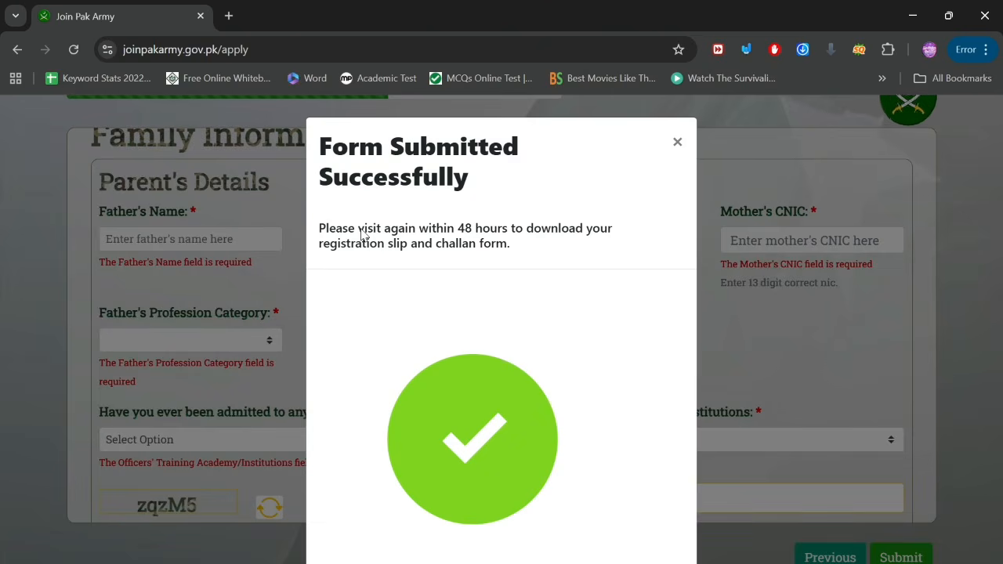
{"action": "scroll", "coordinate": [361, 230], "scroll_direction": "up", "scroll_amount": 5}
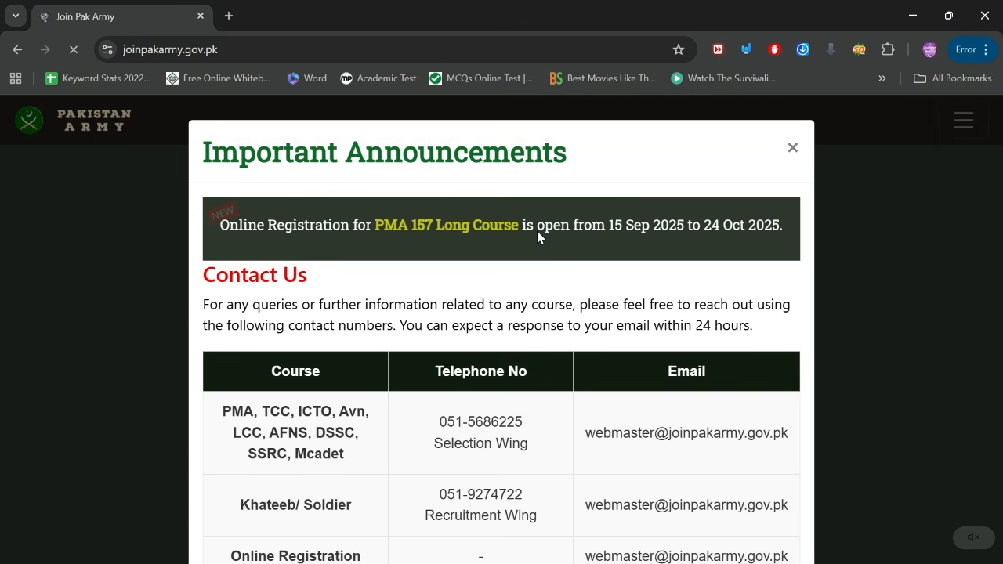
Step: Close Important Announcements and scroll down to the PMA 157 Long Course card
{"action": "left_click", "coordinate": [791, 150]}
{"action": "scroll", "coordinate": [614, 329], "scroll_direction": "down", "scroll_amount": 5}
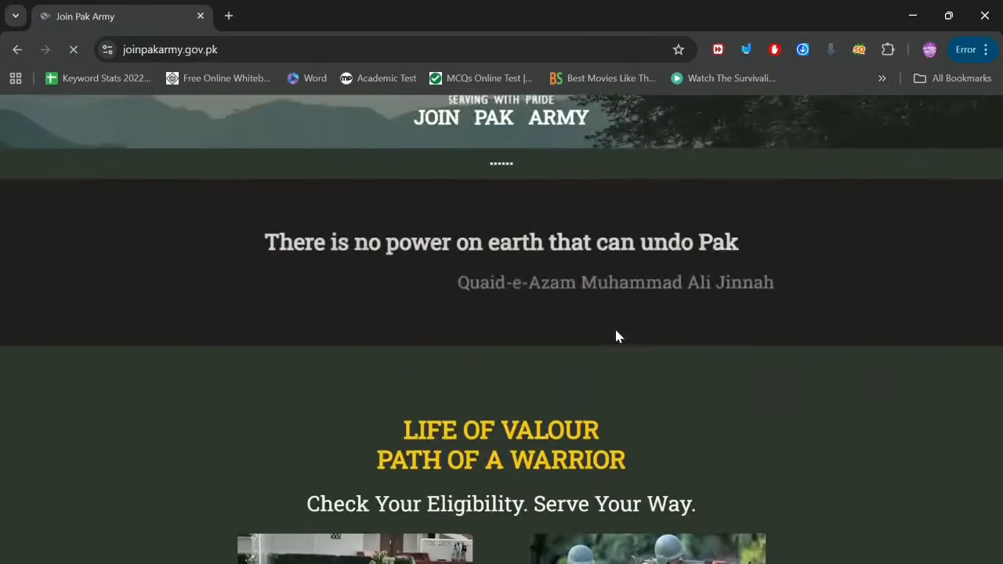
{"action": "scroll", "coordinate": [616, 335], "scroll_direction": "down", "scroll_amount": 6}
{"action": "scroll", "coordinate": [616, 335], "scroll_direction": "up", "scroll_amount": 9}
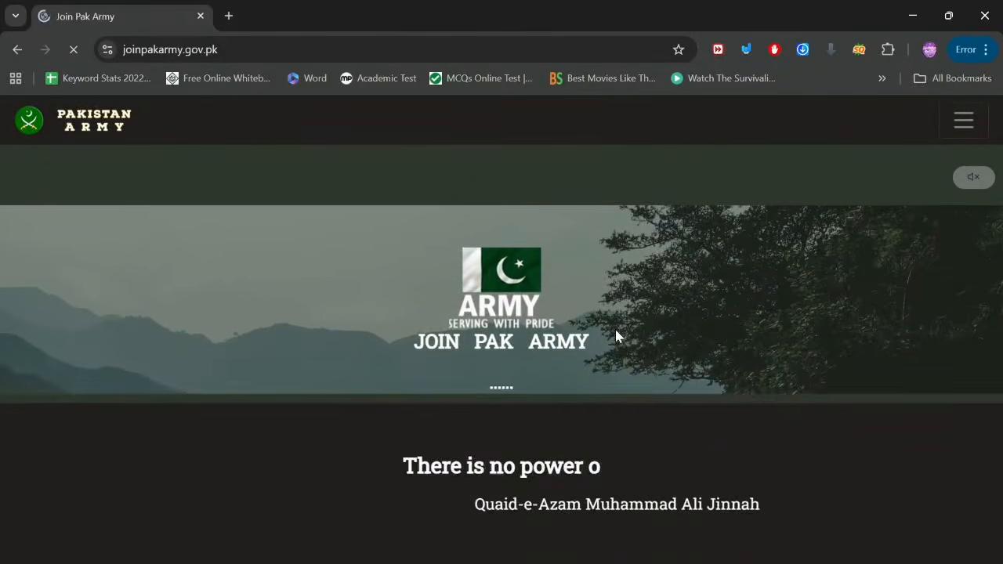
{"action": "scroll", "coordinate": [616, 335], "scroll_direction": "down", "scroll_amount": 5}
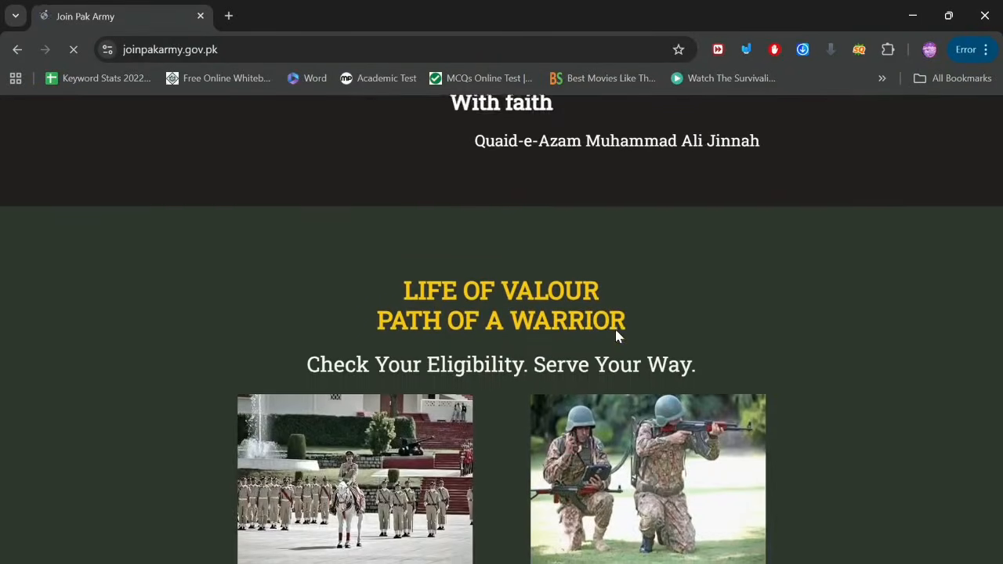
{"action": "scroll", "coordinate": [615, 336], "scroll_direction": "down", "scroll_amount": 3}
{"action": "scroll", "coordinate": [616, 335], "scroll_direction": "up", "scroll_amount": 6}
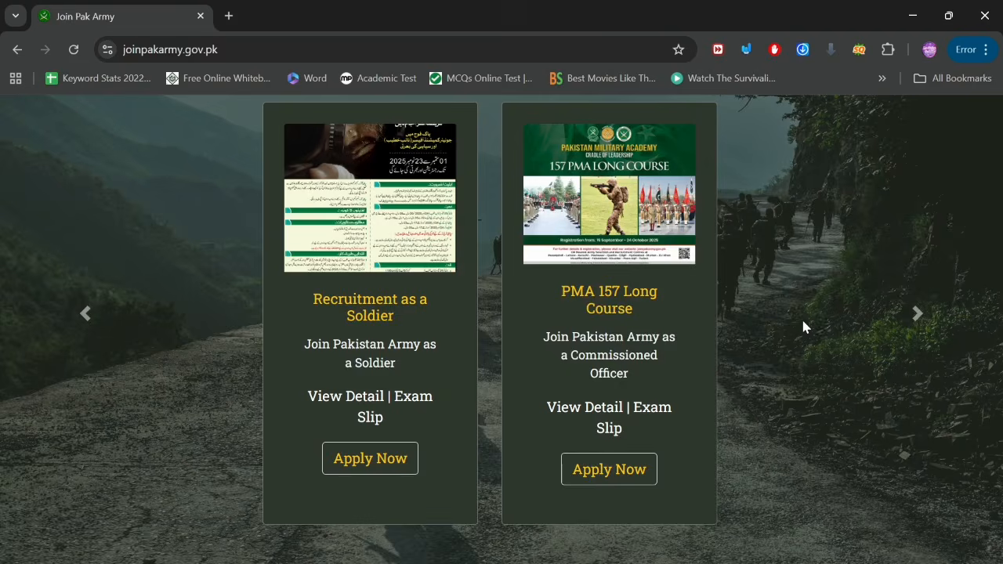
{"action": "scroll", "coordinate": [802, 321], "scroll_direction": "up", "scroll_amount": 5}
{"action": "scroll", "coordinate": [171, 434], "scroll_direction": "down", "scroll_amount": 2}
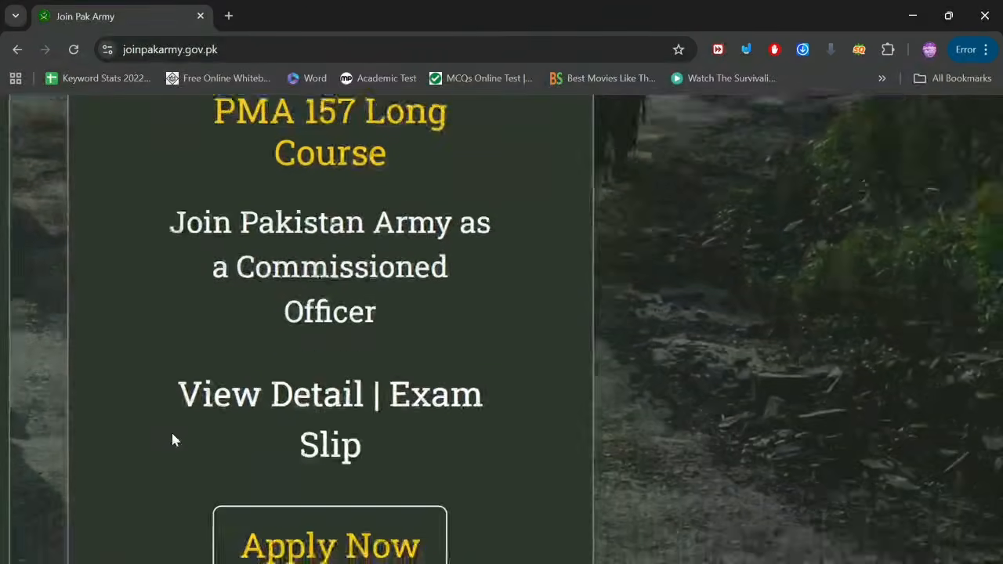
{"action": "scroll", "coordinate": [172, 440], "scroll_direction": "down", "scroll_amount": 1}
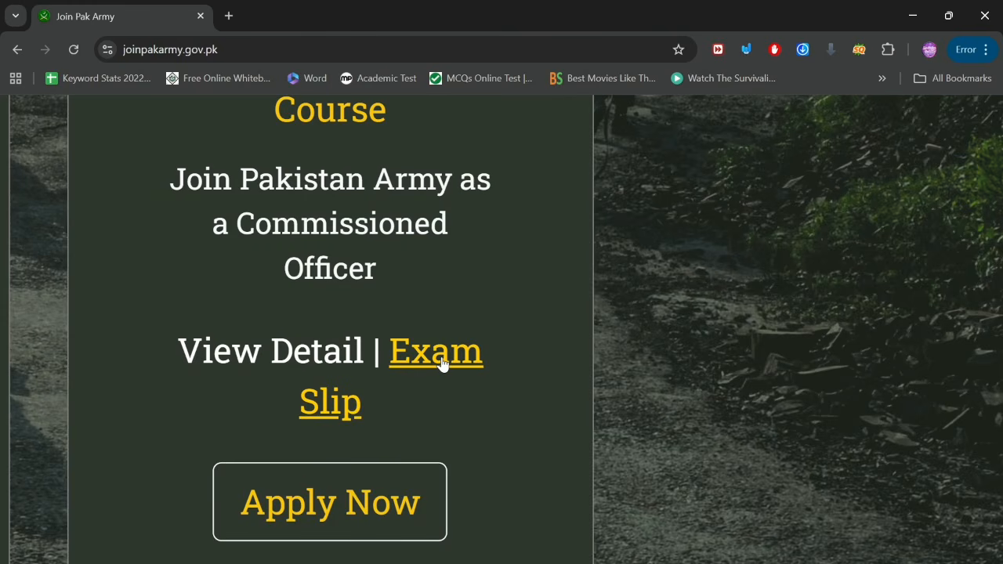
{"action": "scroll", "coordinate": [443, 364], "scroll_direction": "down", "scroll_amount": 5}
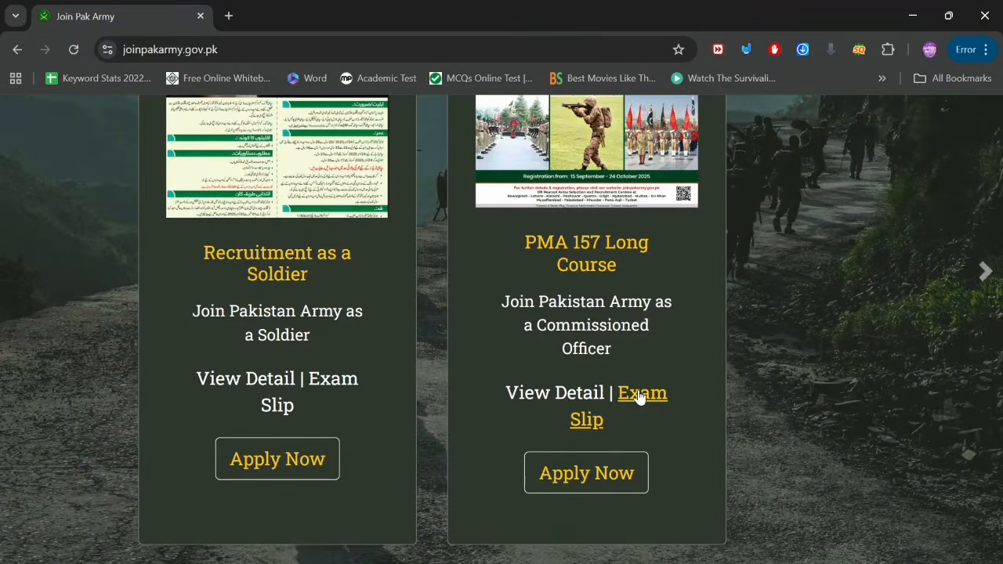
Step: Open the PMA 157 Long Course Check Exam Slip page and enter the applicant's CNIC
{"action": "left_click", "coordinate": [587, 420]}
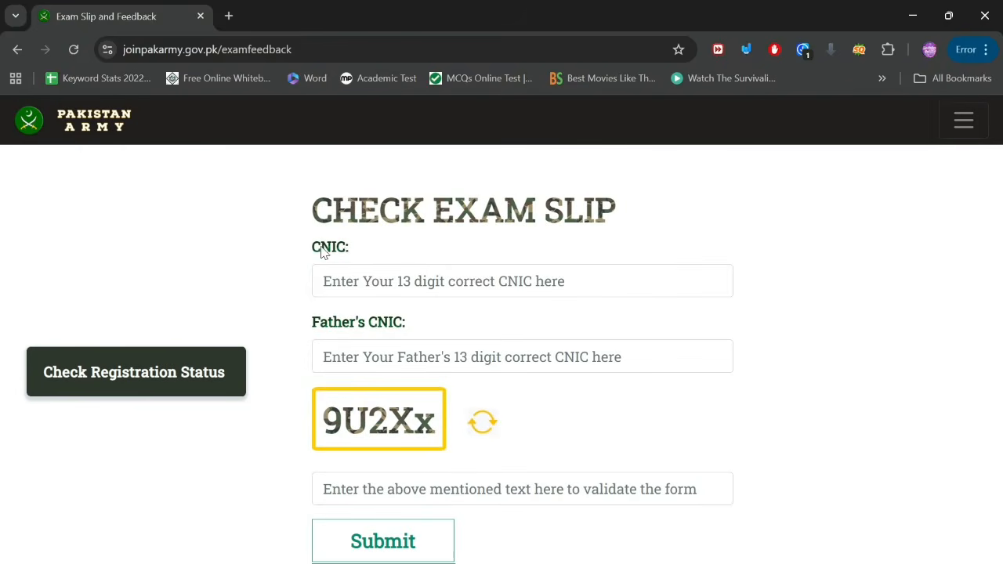
{"action": "scroll", "coordinate": [345, 248], "scroll_direction": "up", "scroll_amount": 5}
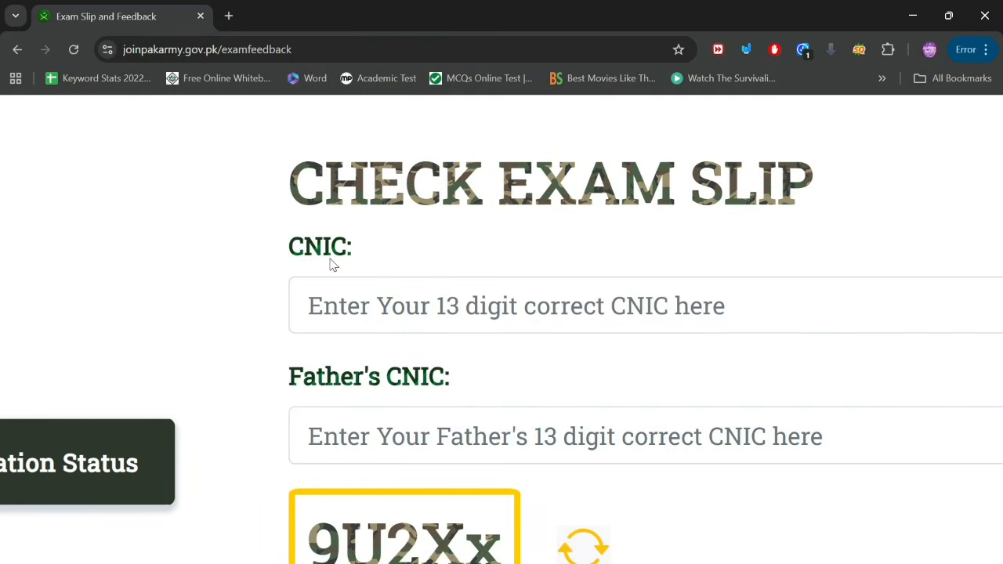
{"action": "left_click", "coordinate": [336, 306]}
{"action": "type", "text": "00000-0000000-0"}
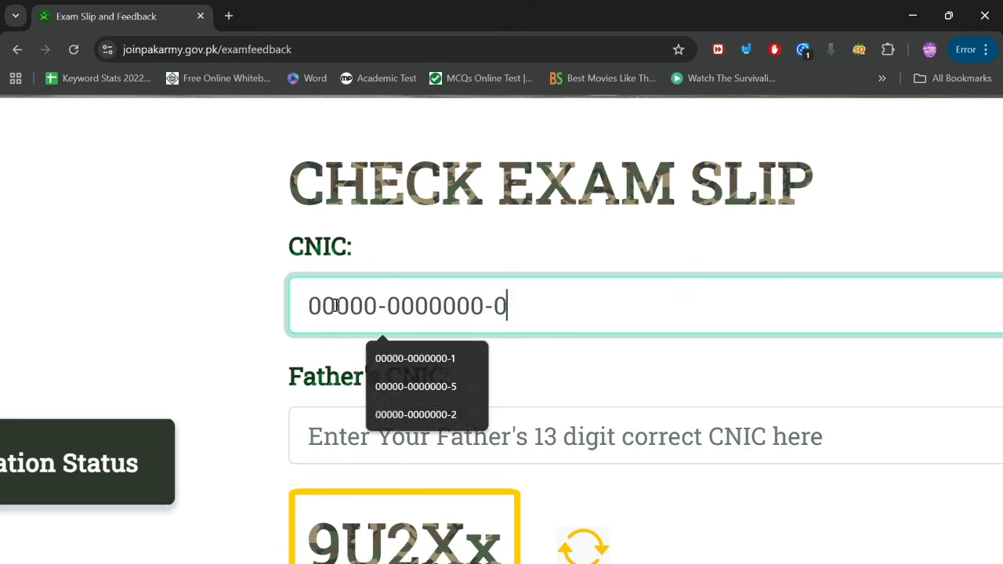
{"action": "key", "text": "BackSpace"}
{"action": "type", "text": "2"}
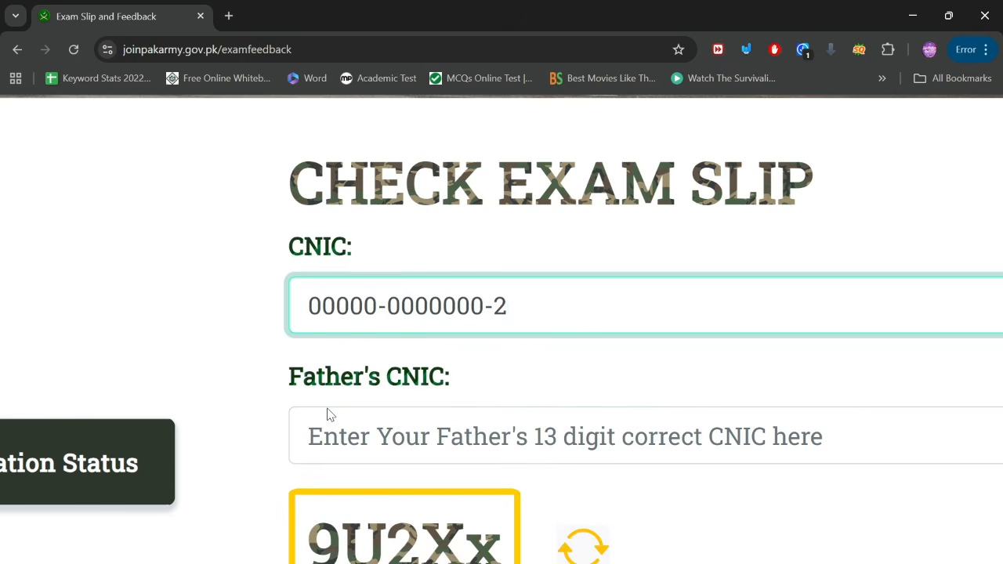
Step: Enter the father's CNIC and the captcha code, then submit the lookup
{"action": "left_click", "coordinate": [320, 434]}
{"action": "type", "text": "00000-0000000-0"}
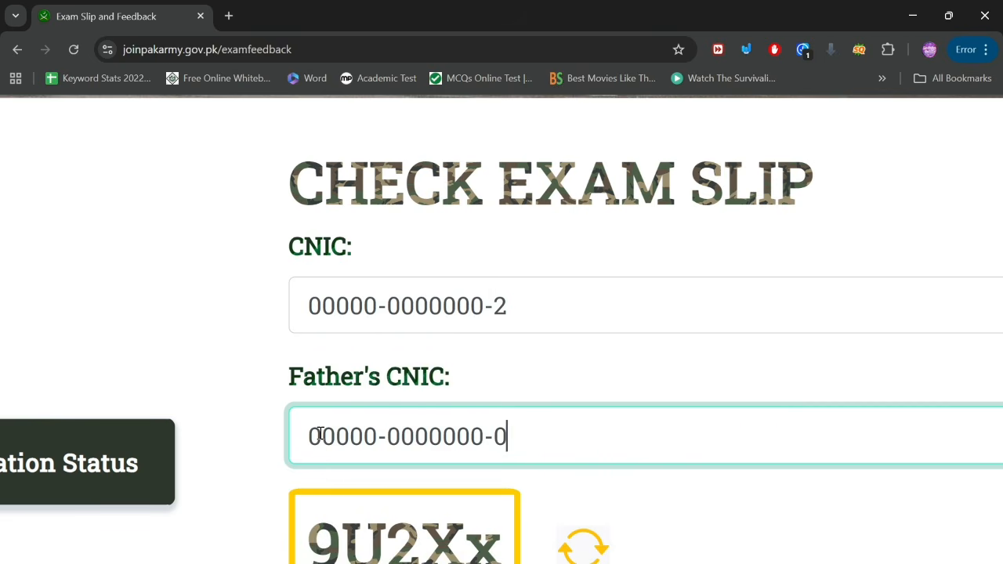
{"action": "key", "text": "BackSpace"}
{"action": "type", "text": "3"}
{"action": "scroll", "coordinate": [320, 434], "scroll_direction": "down", "scroll_amount": 3}
{"action": "left_click", "coordinate": [368, 424]}
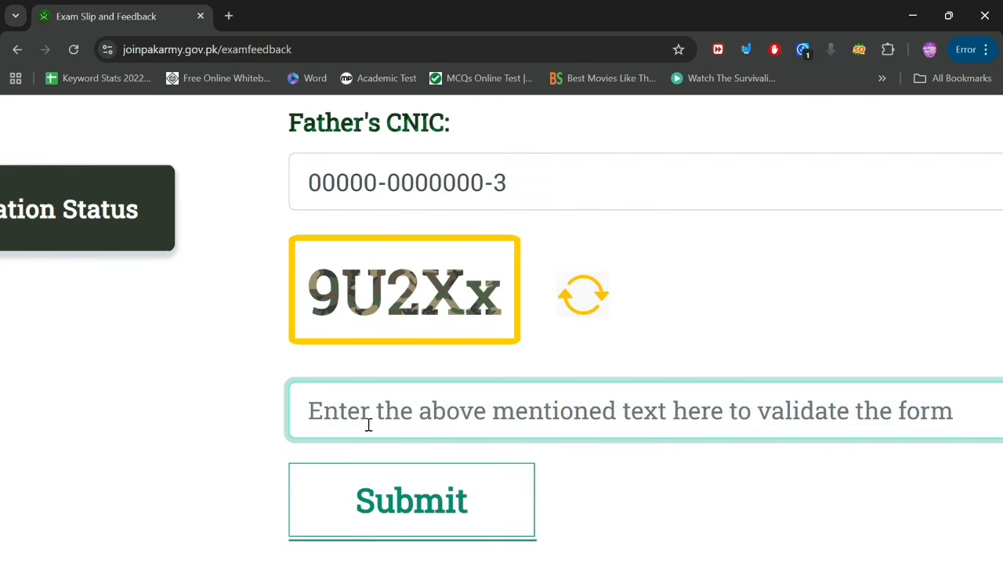
{"action": "type", "text": "9"}
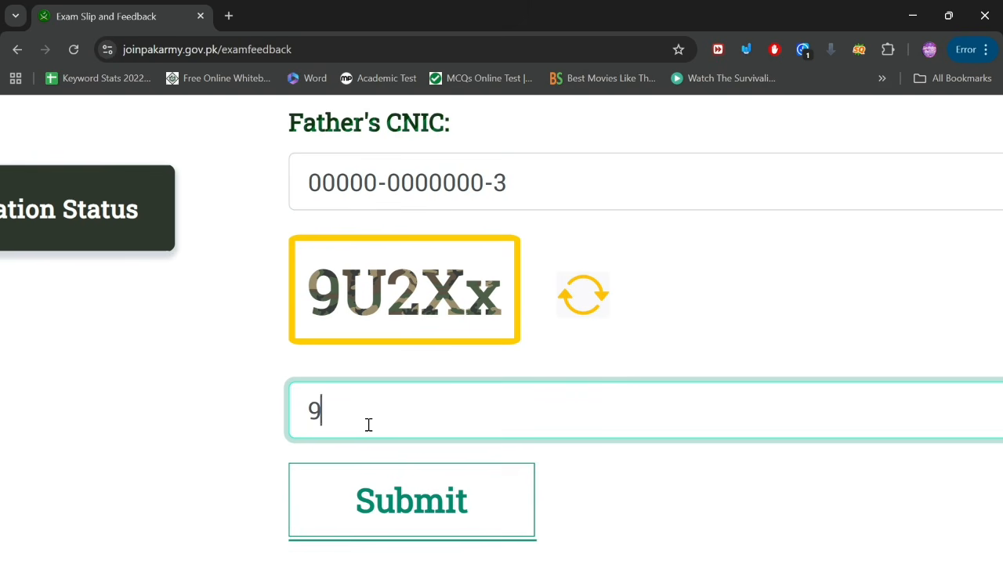
{"action": "type", "text": "U2Xx"}
{"action": "left_click", "coordinate": [413, 483]}
{"action": "scroll", "coordinate": [582, 414], "scroll_direction": "down", "scroll_amount": 5}
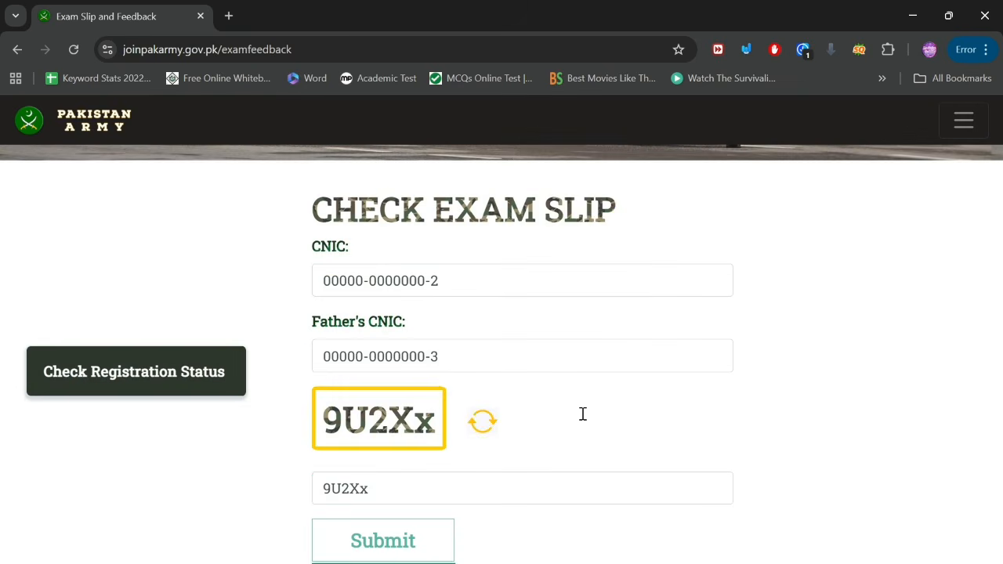
Step: Submit the Check Exam Slip form to get the Status Pending notice
{"action": "left_click", "coordinate": [379, 551]}
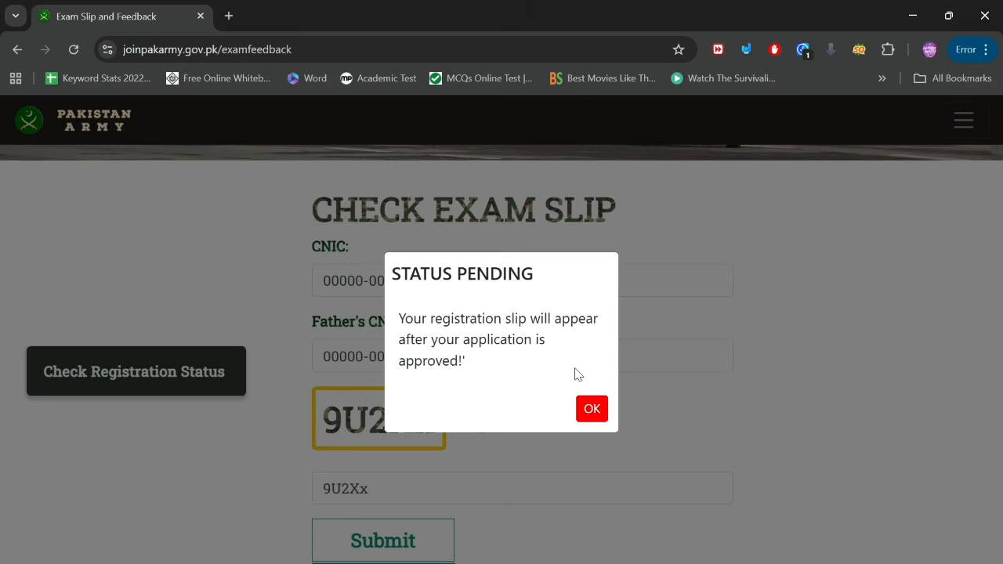